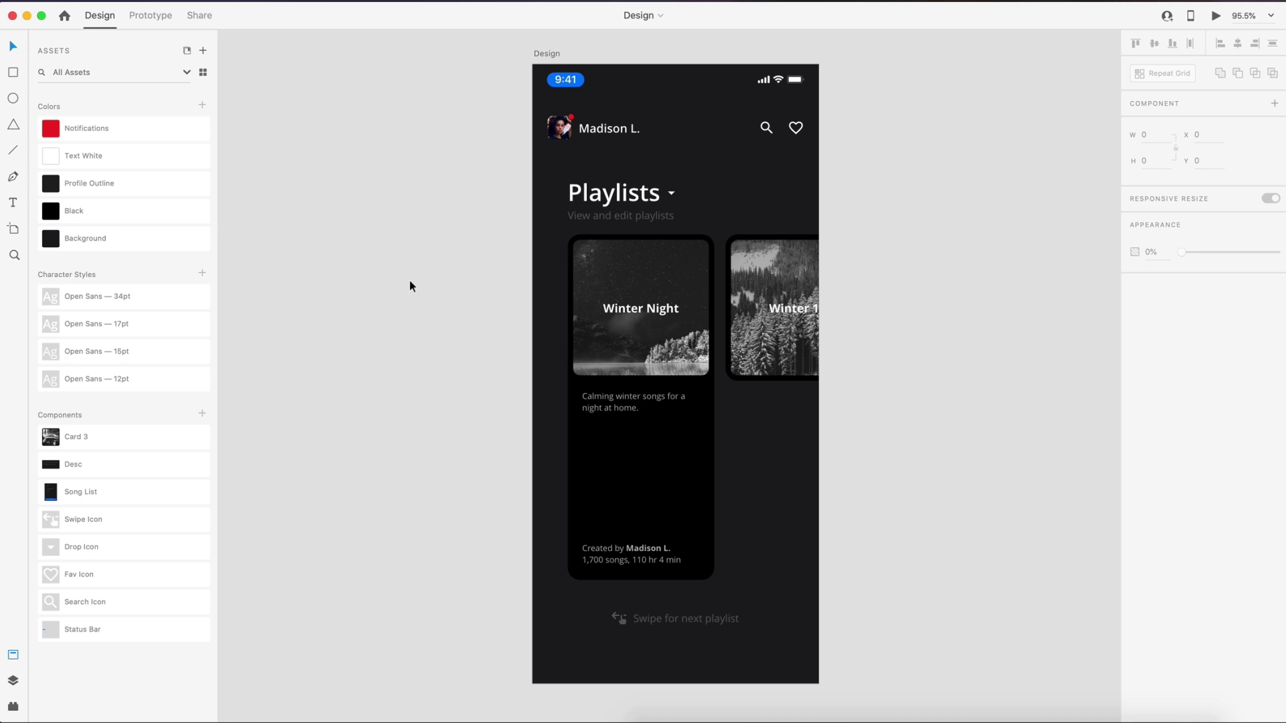
- Switch the left panel from the Assets library to the Layers list
scroll(447, 310, "up", 1)
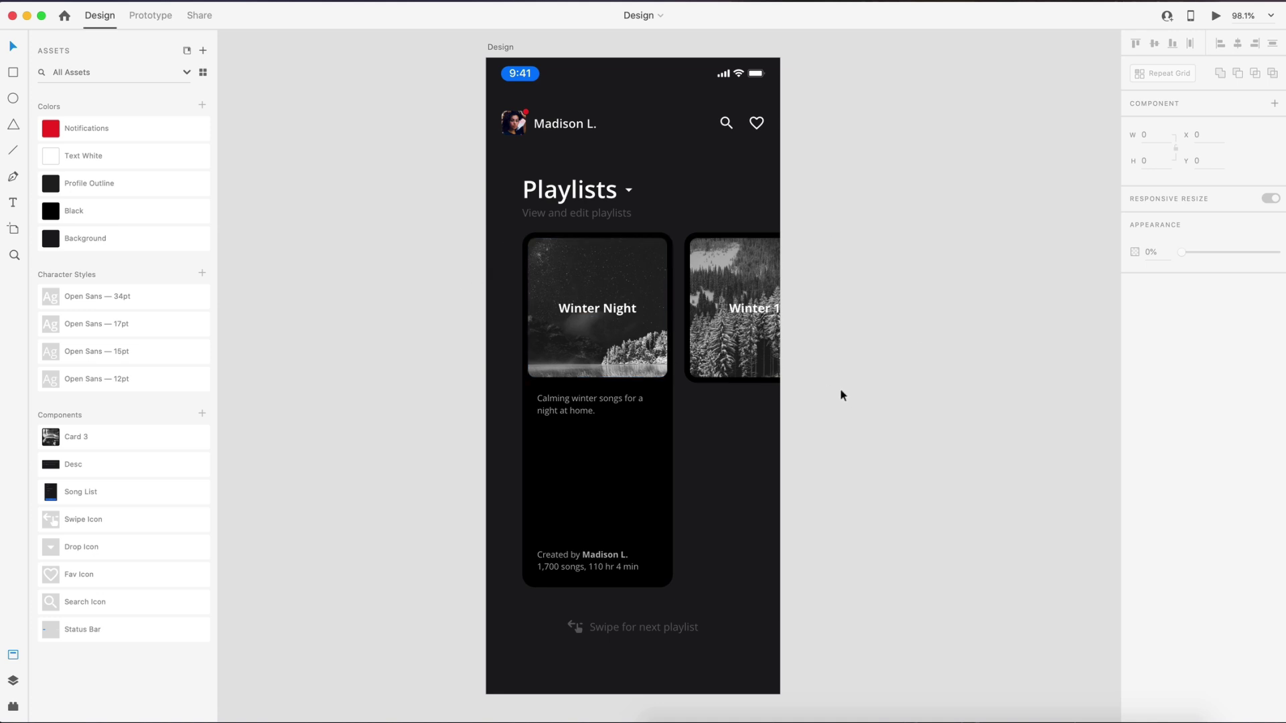
left_click(12, 681)
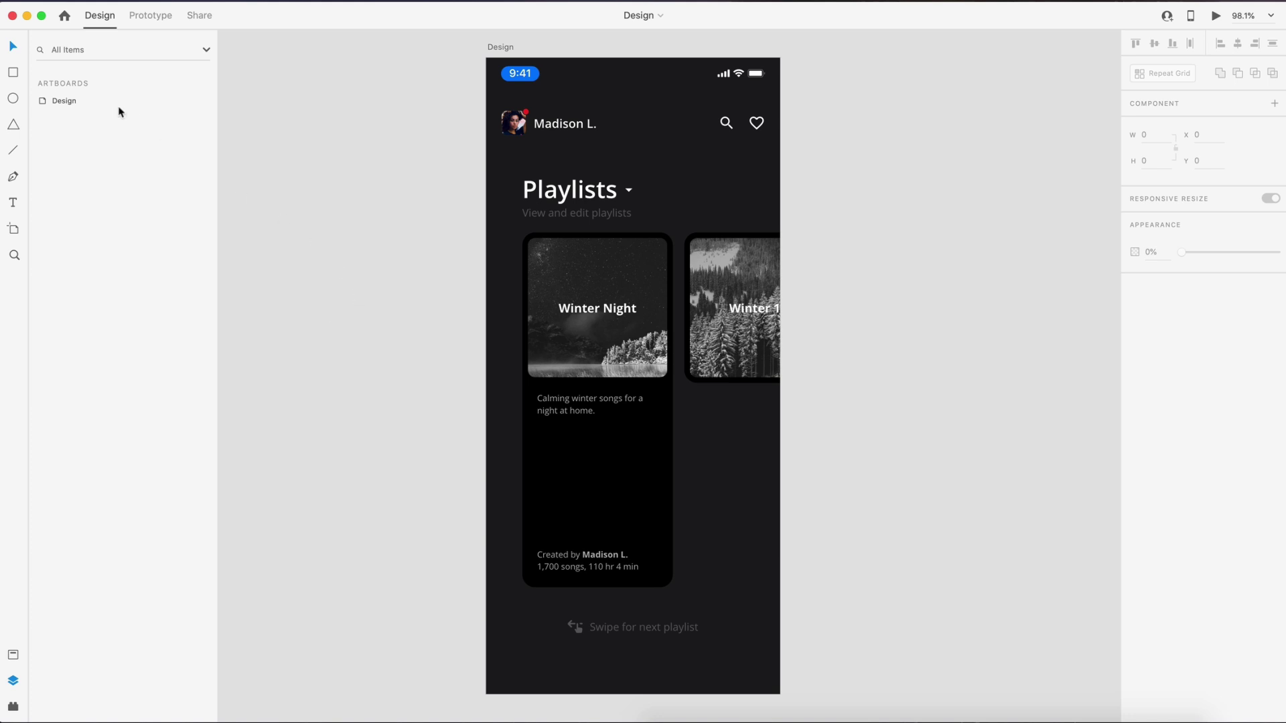
- Group the avatar, name and header icons into a layer named Nav
double_click(41, 101)
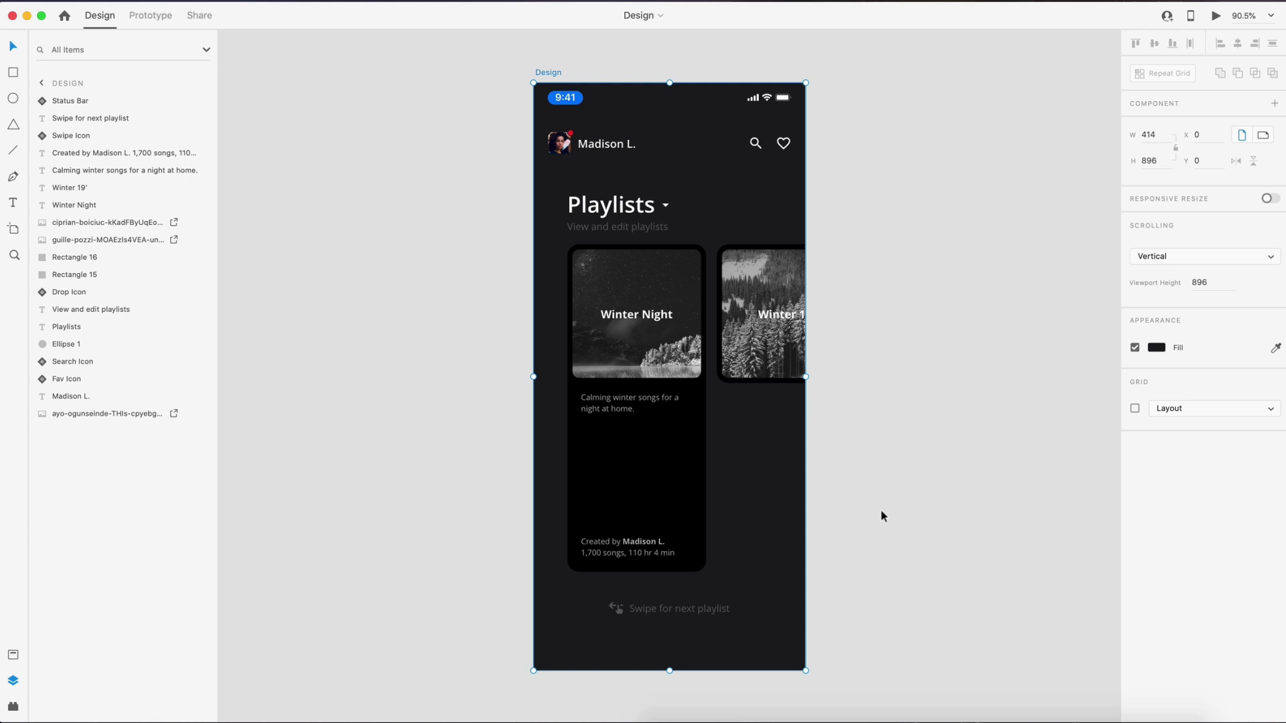
left_click(564, 102)
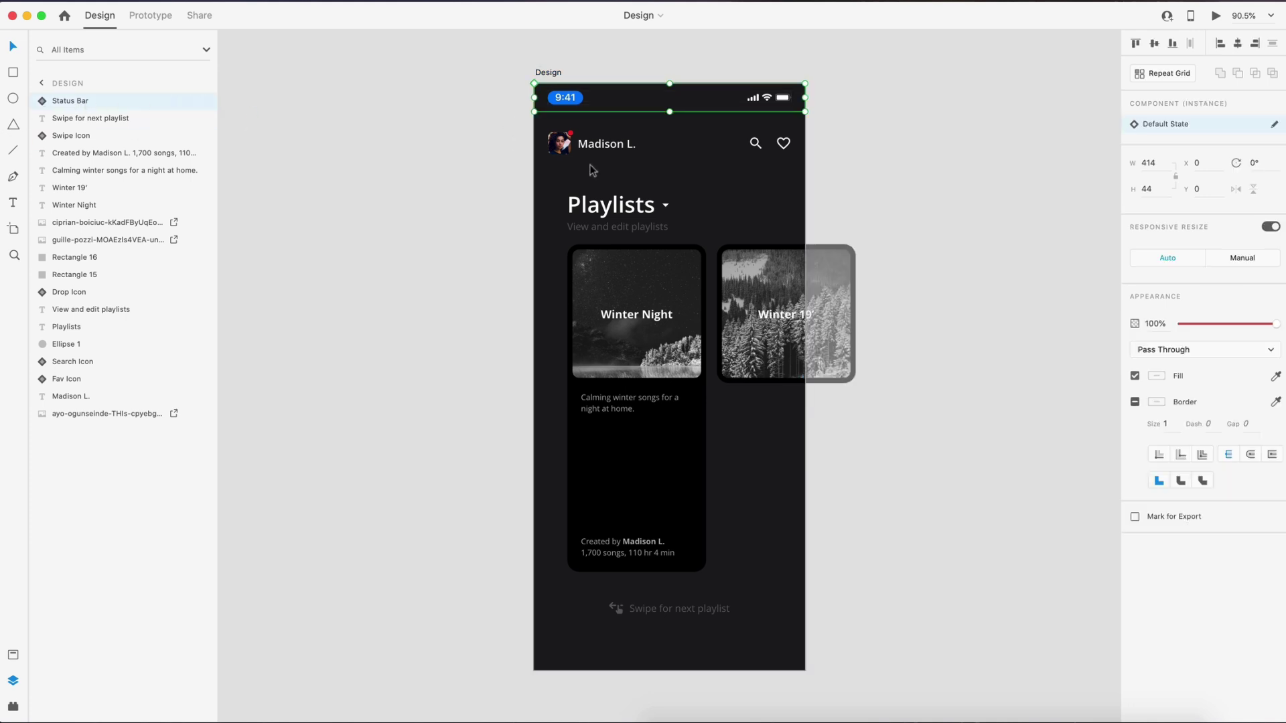
left_click_drag(862, 168, 447, 132)
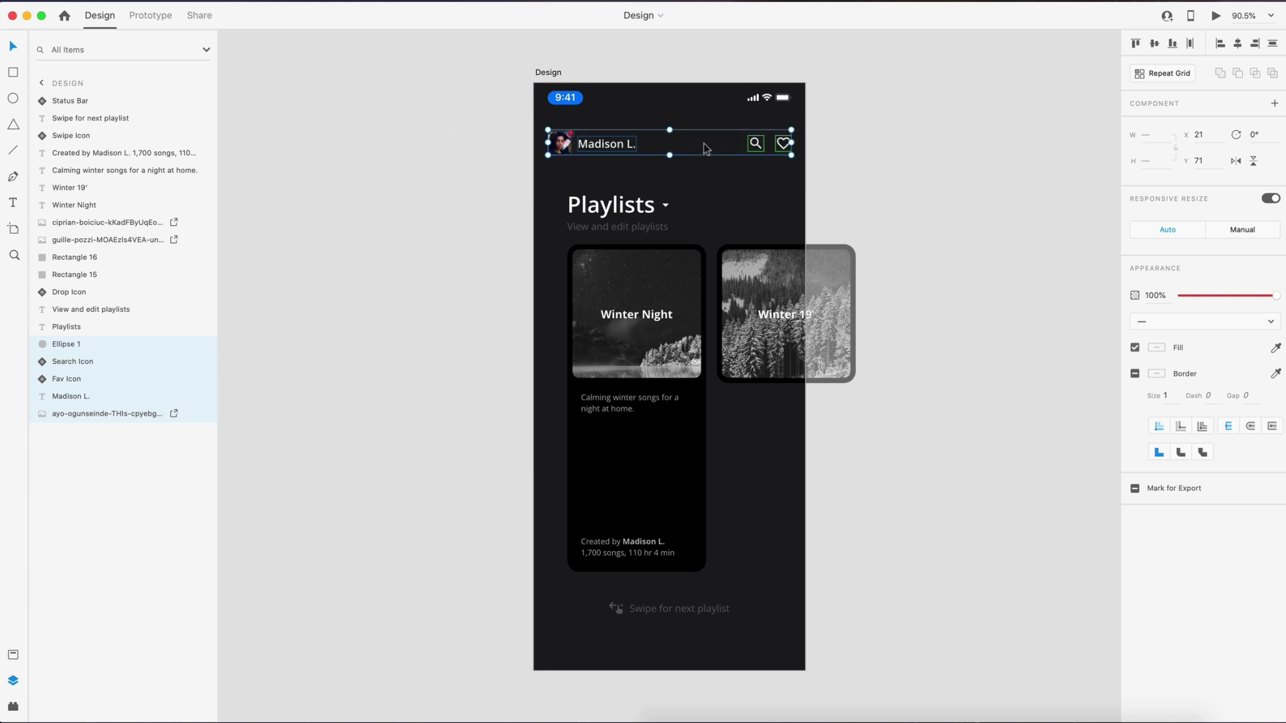
key("super+g")
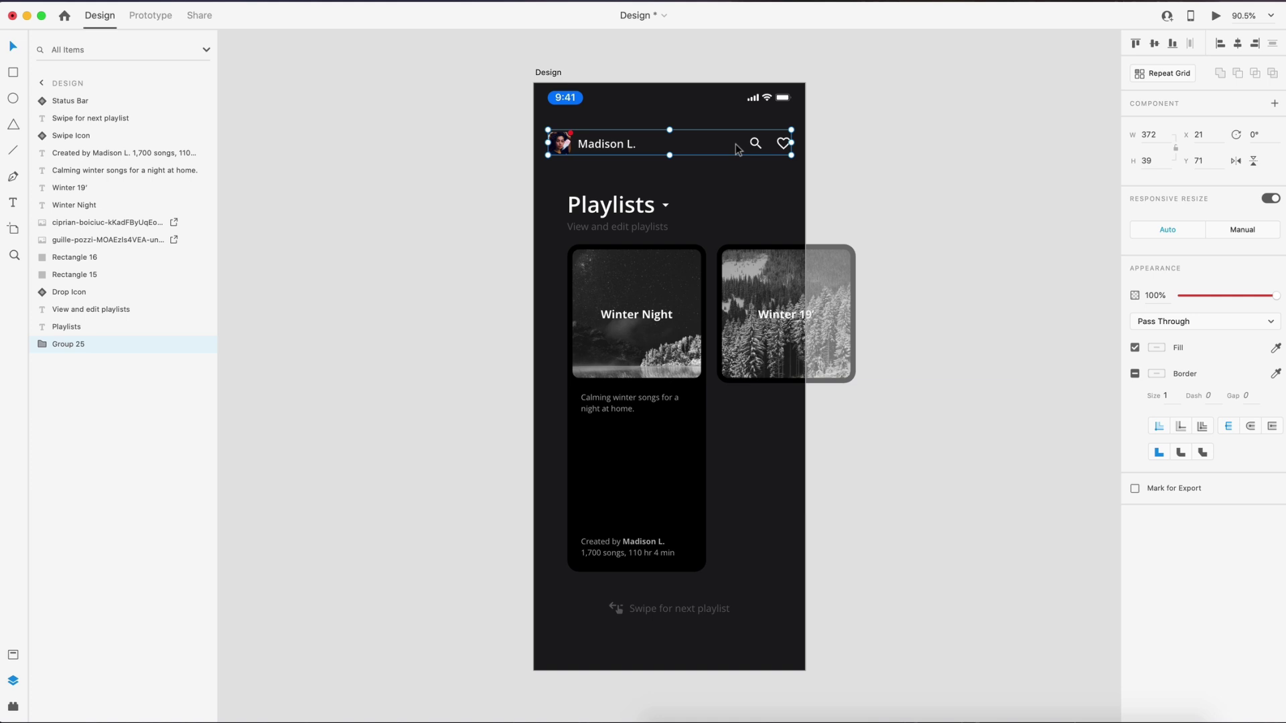
double_click(63, 344)
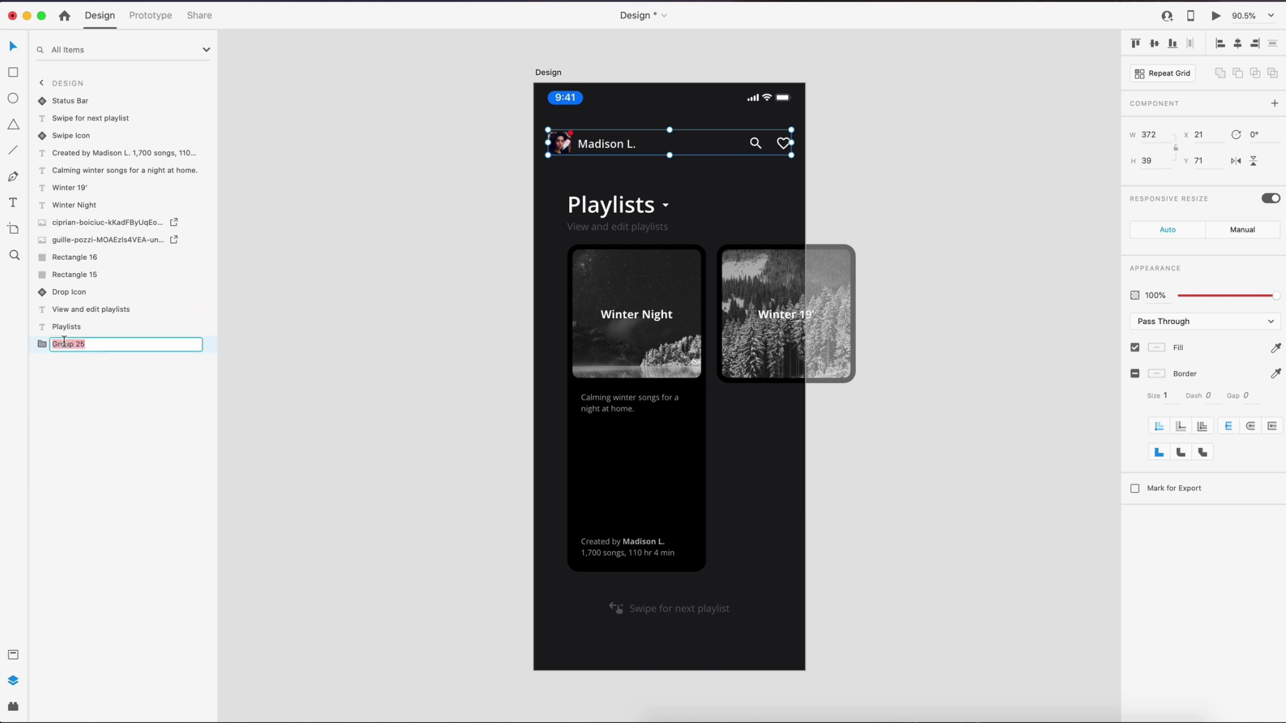
type("Nav")
key("Return")
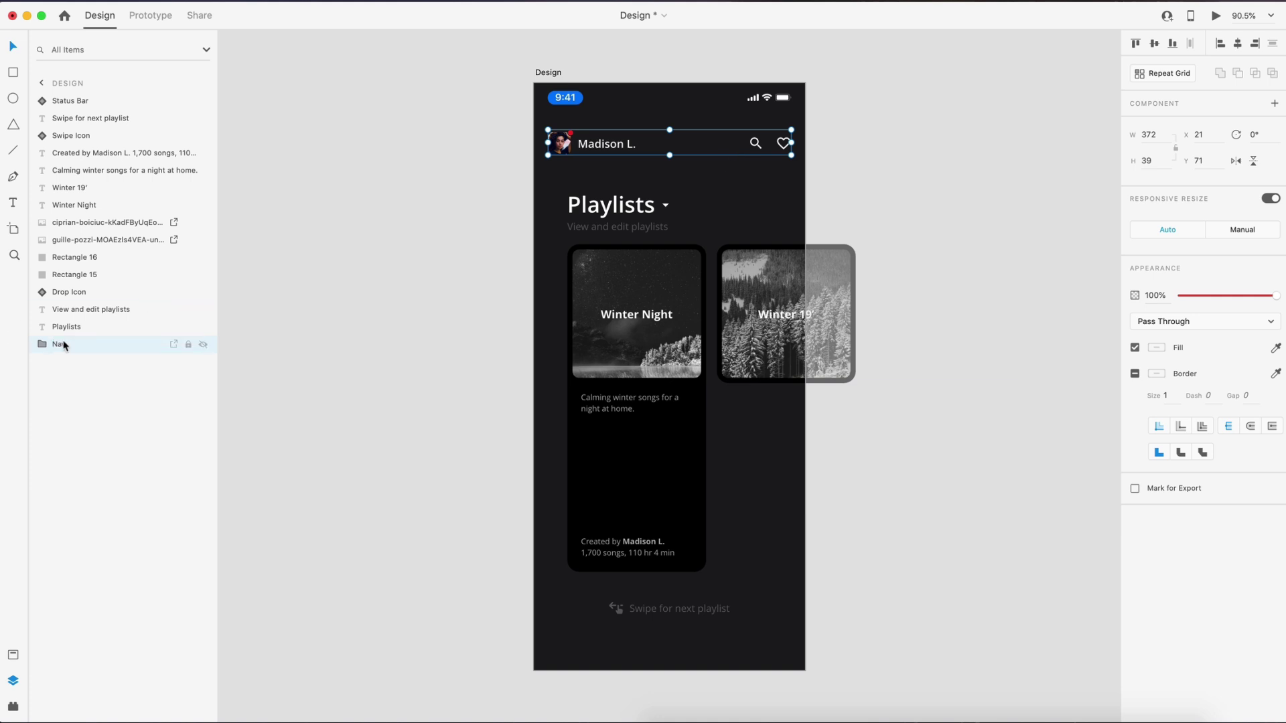
key("Escape")
- Group the Playlists title, subtitle and drop arrow as Heading
left_click_drag(537, 178, 686, 234)
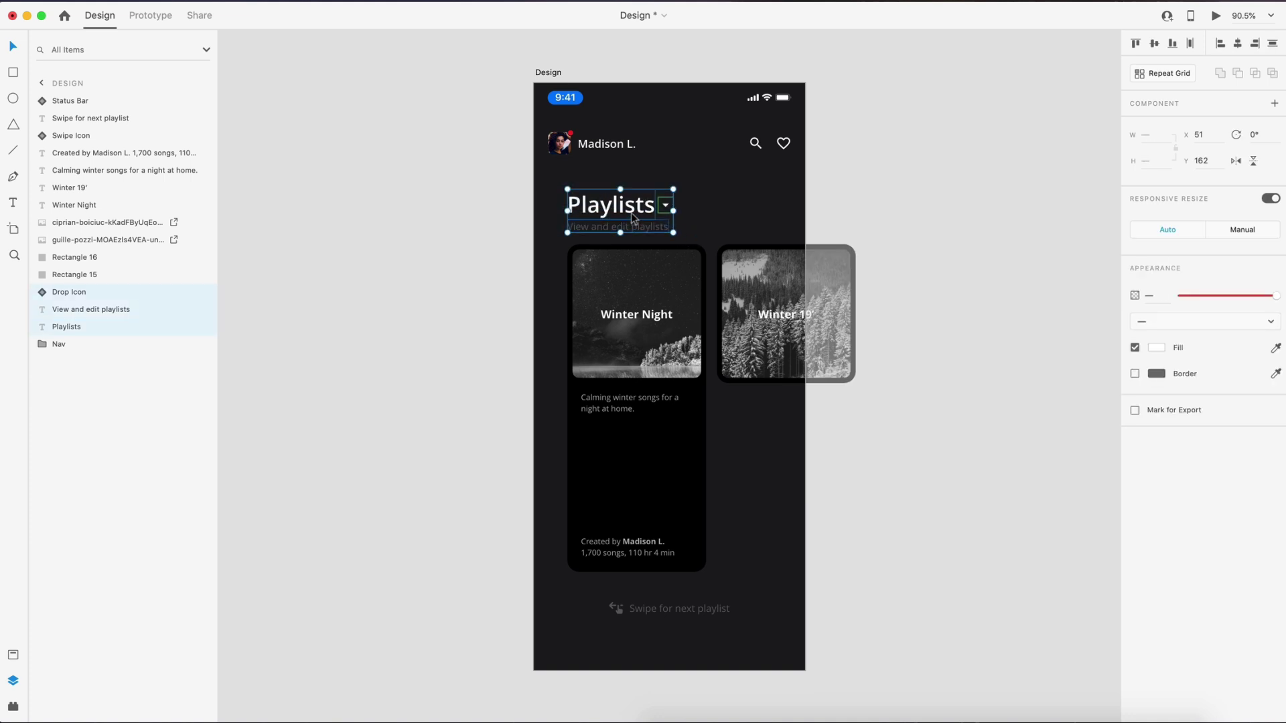
key("super+g")
double_click(65, 293)
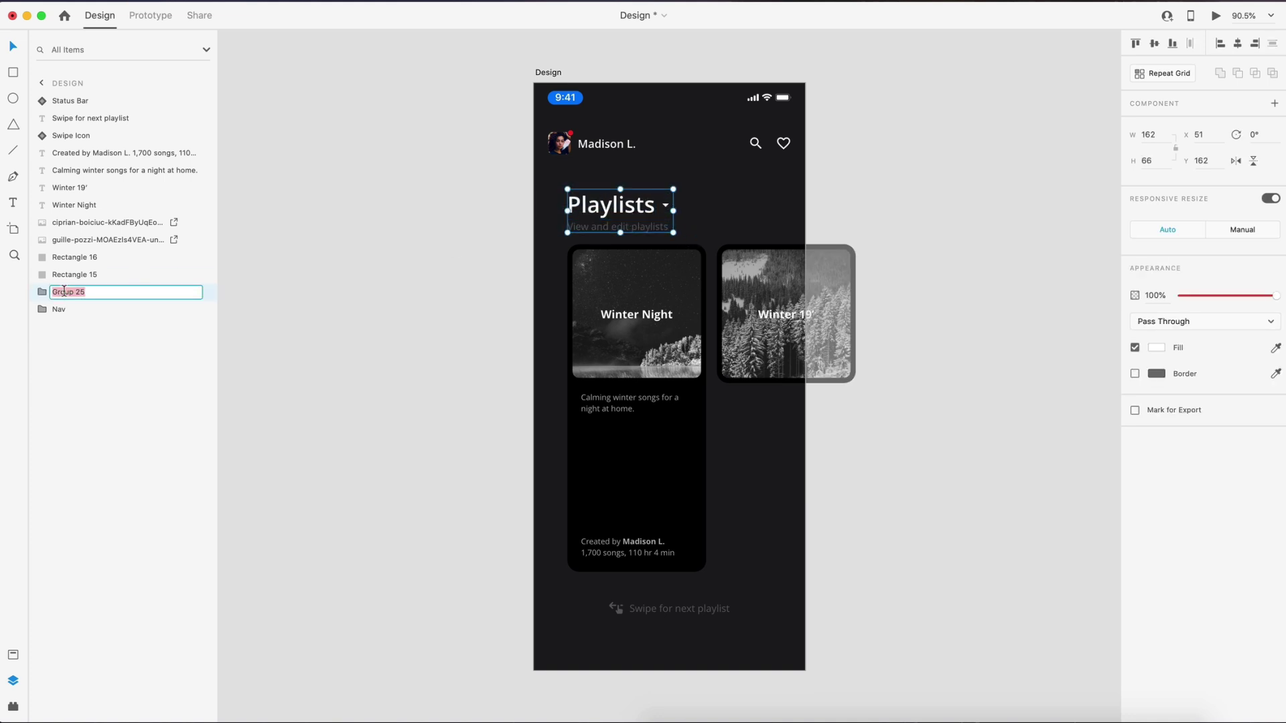
type("Heading")
- Group all Winter Night card parts into a layer named Card 1
left_click_drag(542, 253, 708, 573)
key("super+g")
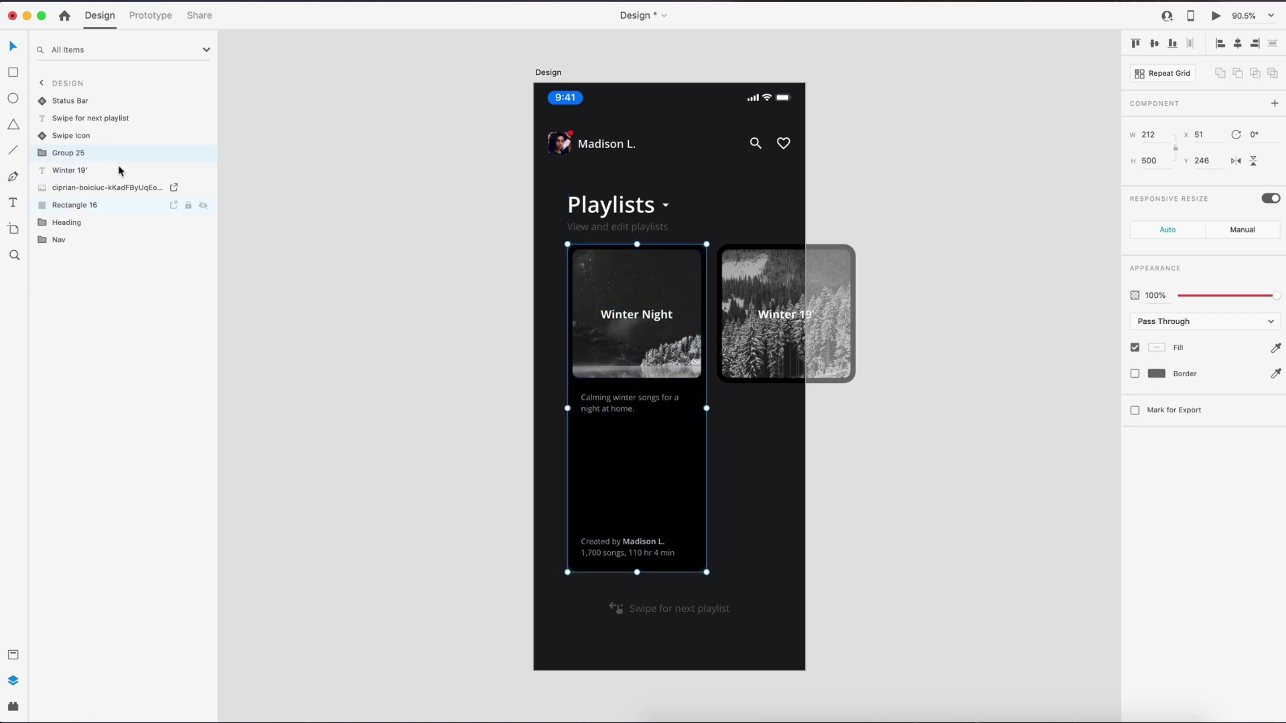
double_click(65, 154)
type("Card 1")
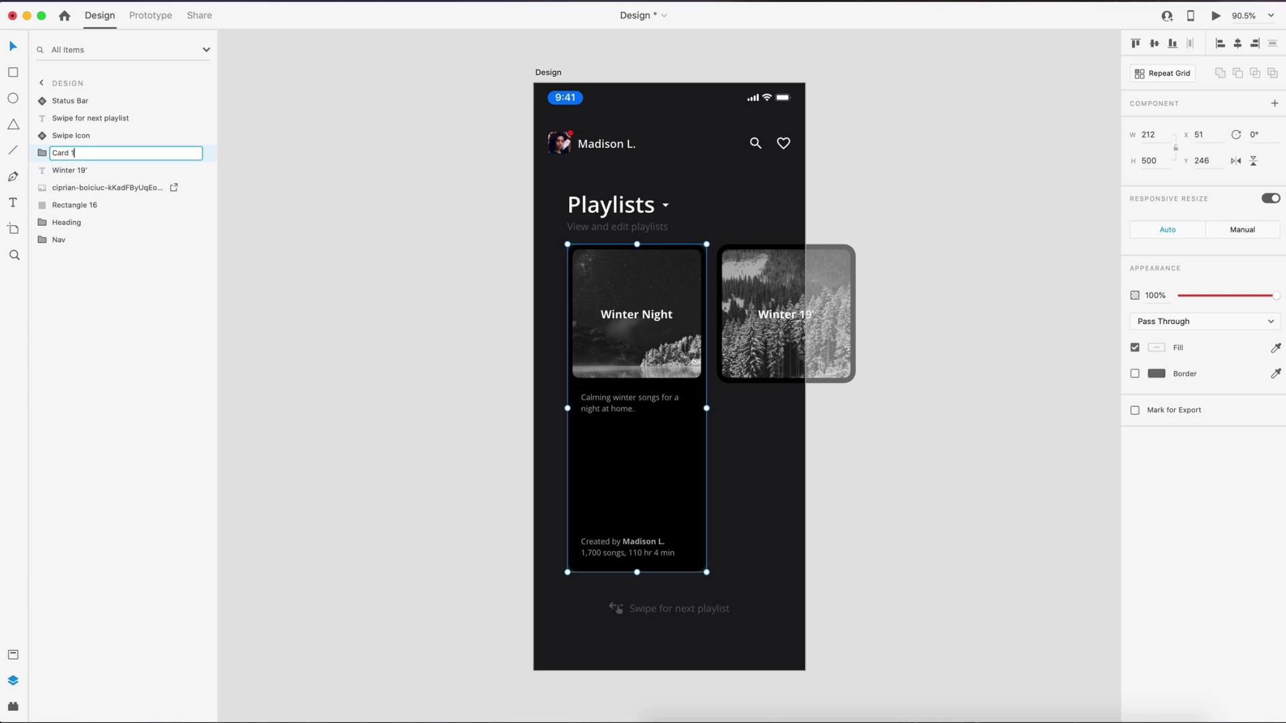
- Group the swipe hint text and icon as Swipe Tip
left_click_drag(791, 656, 536, 598)
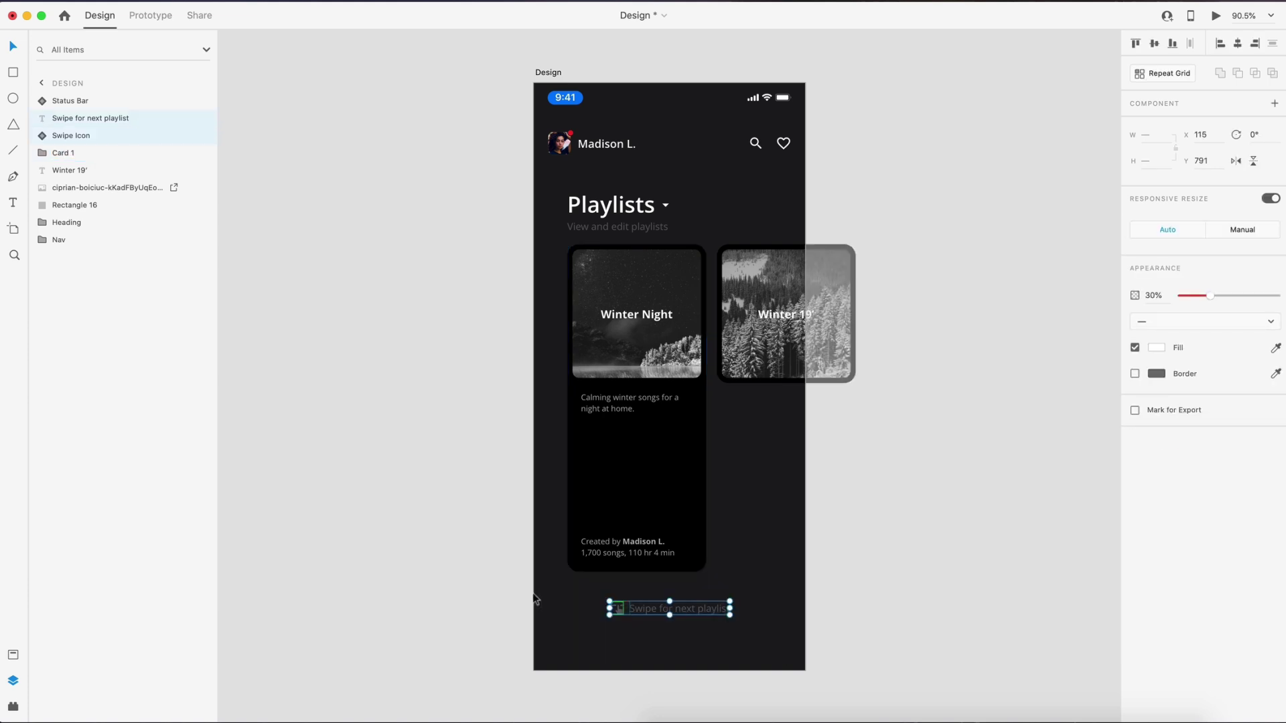
key("super+g")
double_click(72, 120)
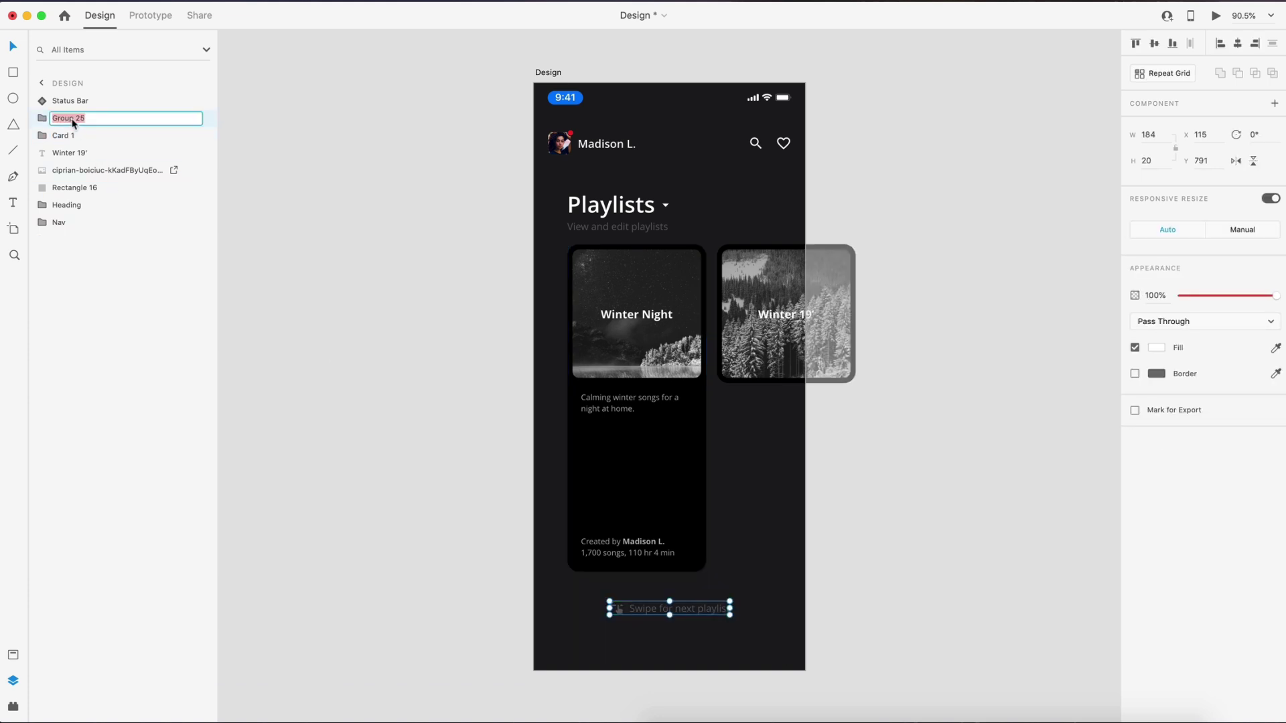
type("Swipe Tip")
key("Return")
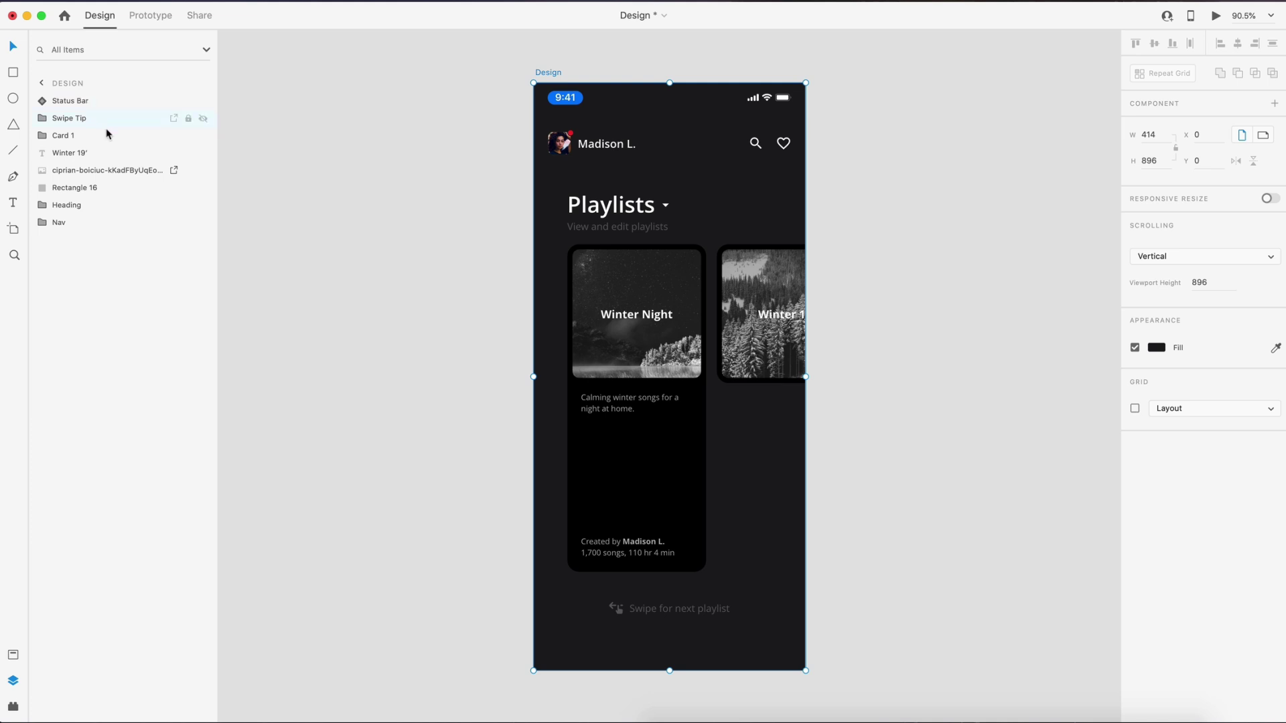
left_click(331, 239)
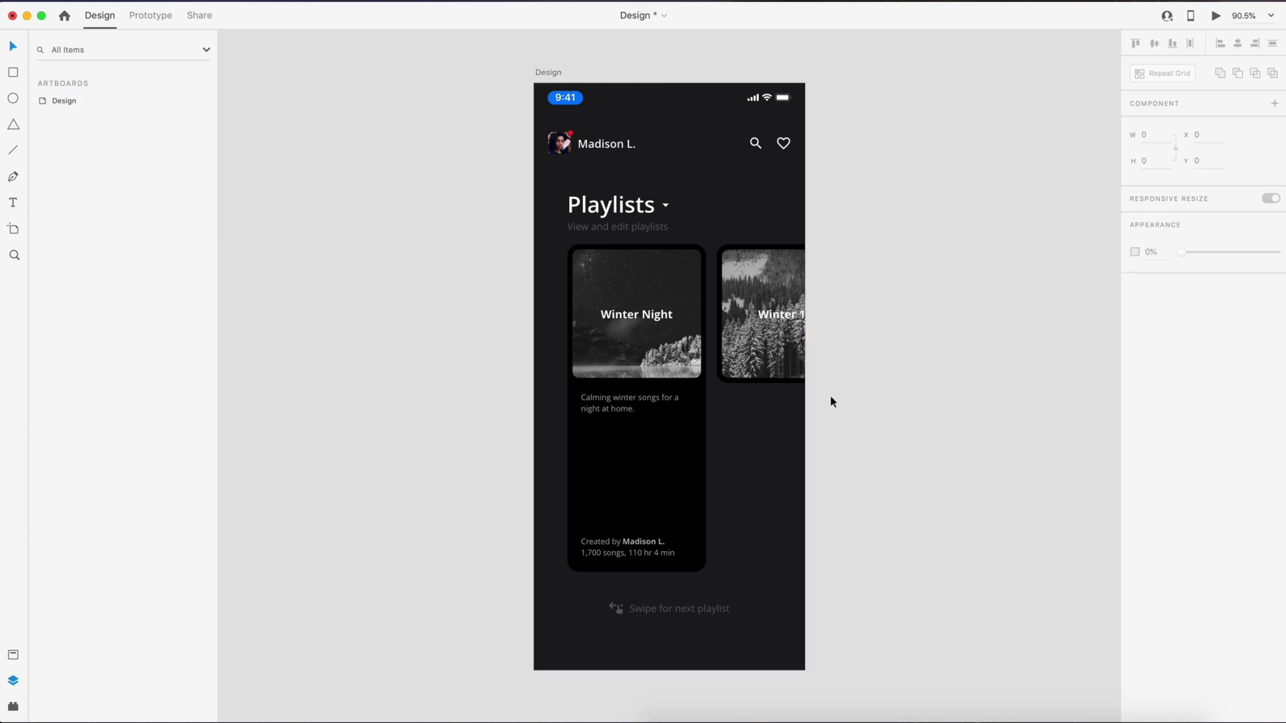
- Move the Winter 19' card onto the pasteboard and stretch its rectangle to full card height
left_click_drag(866, 414, 744, 254)
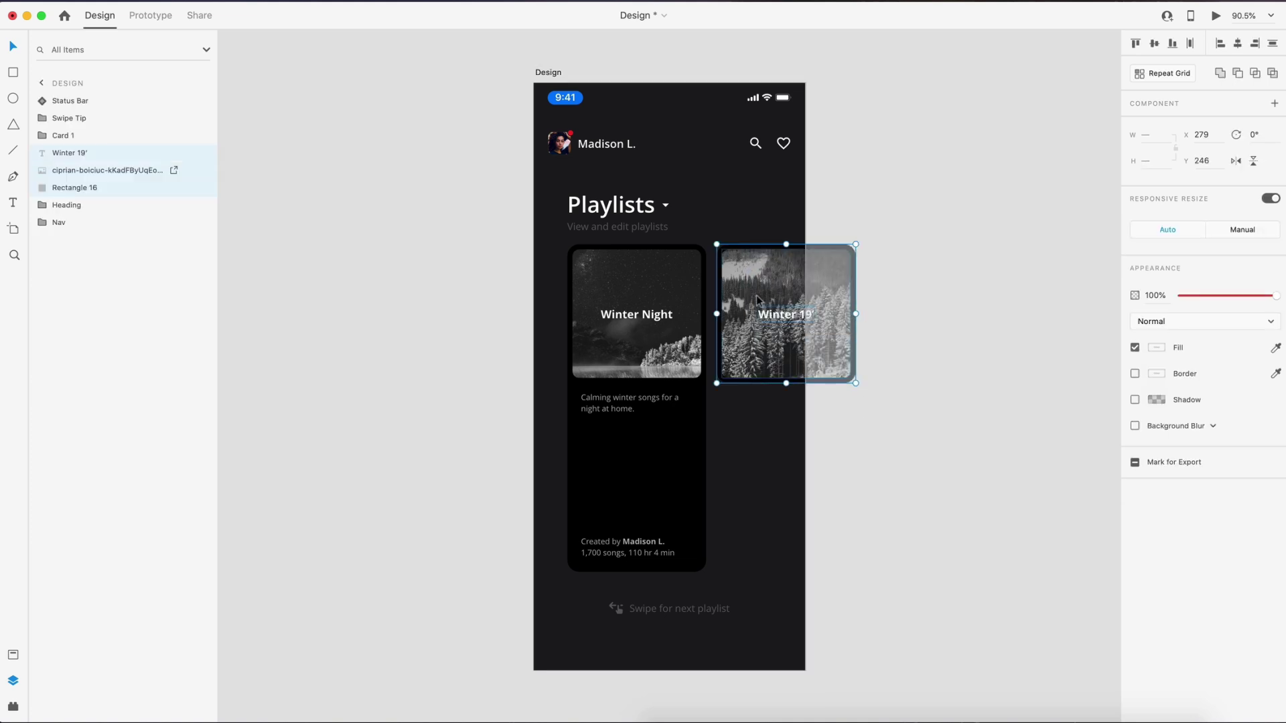
left_click_drag(746, 298, 931, 299)
left_click(962, 439)
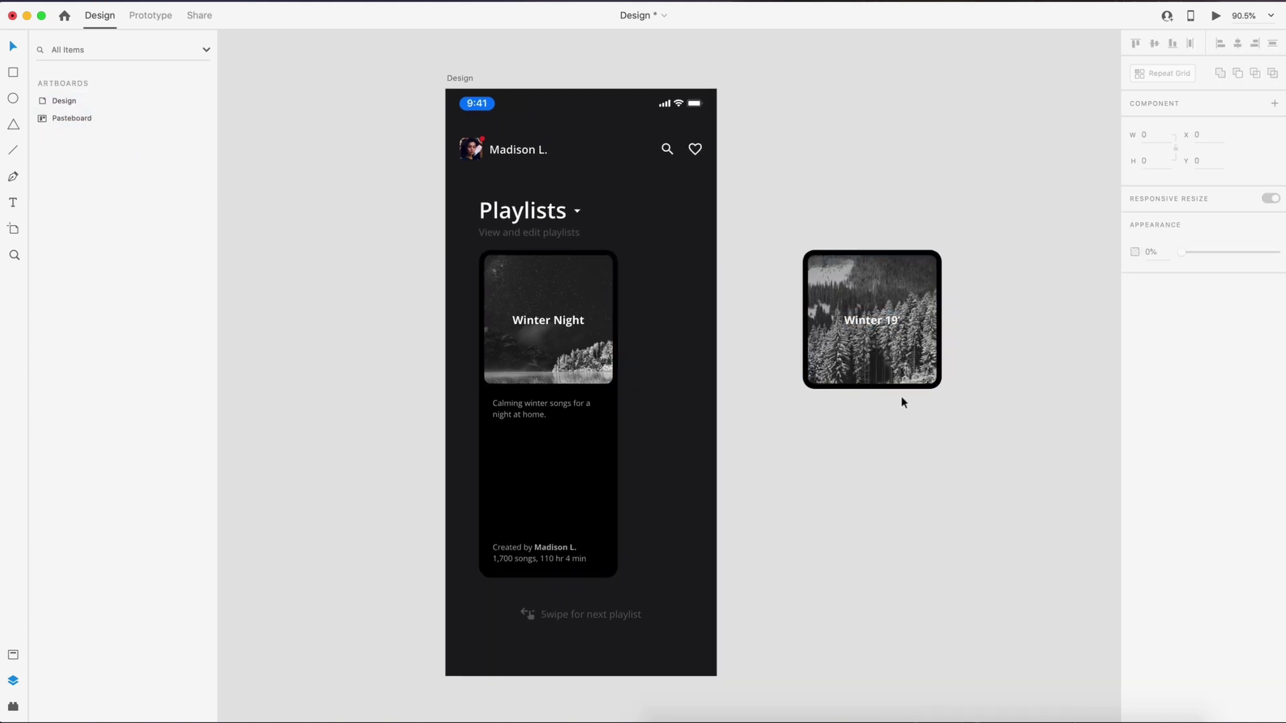
scroll(901, 402, "up", 5)
left_click(873, 385)
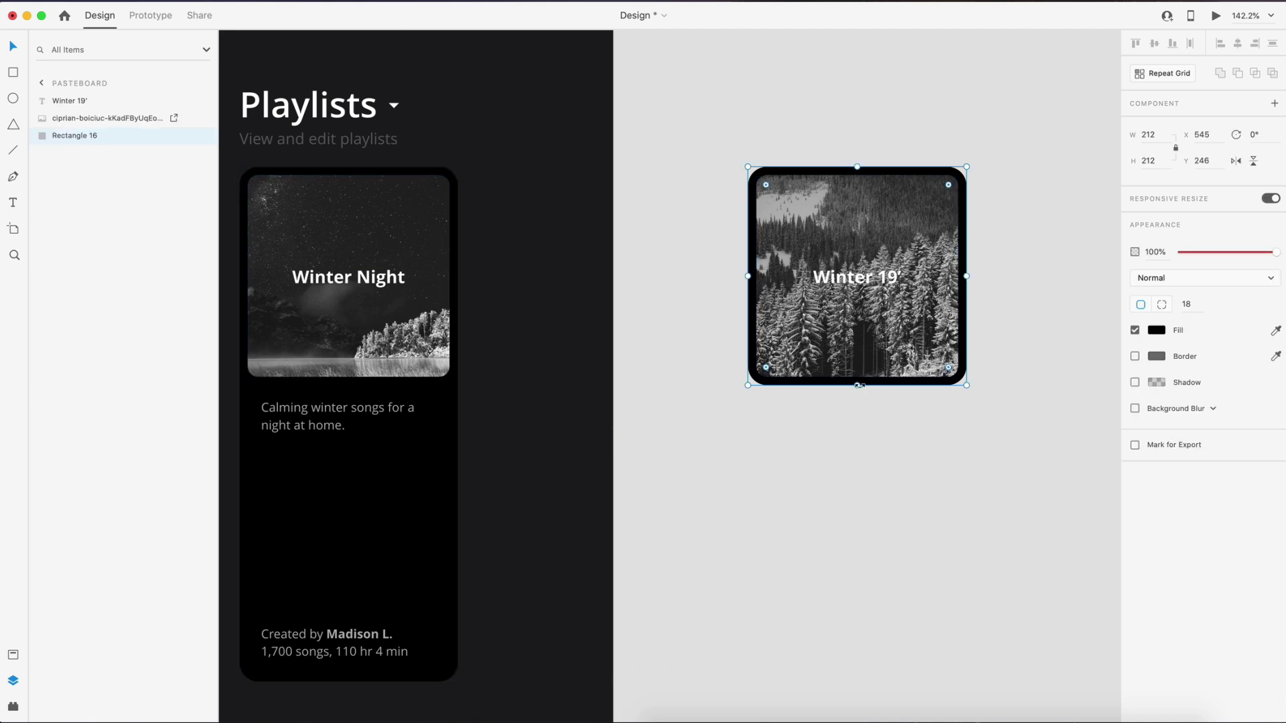
left_click(1176, 148)
left_click_drag(857, 386, 862, 683)
left_click(1047, 343)
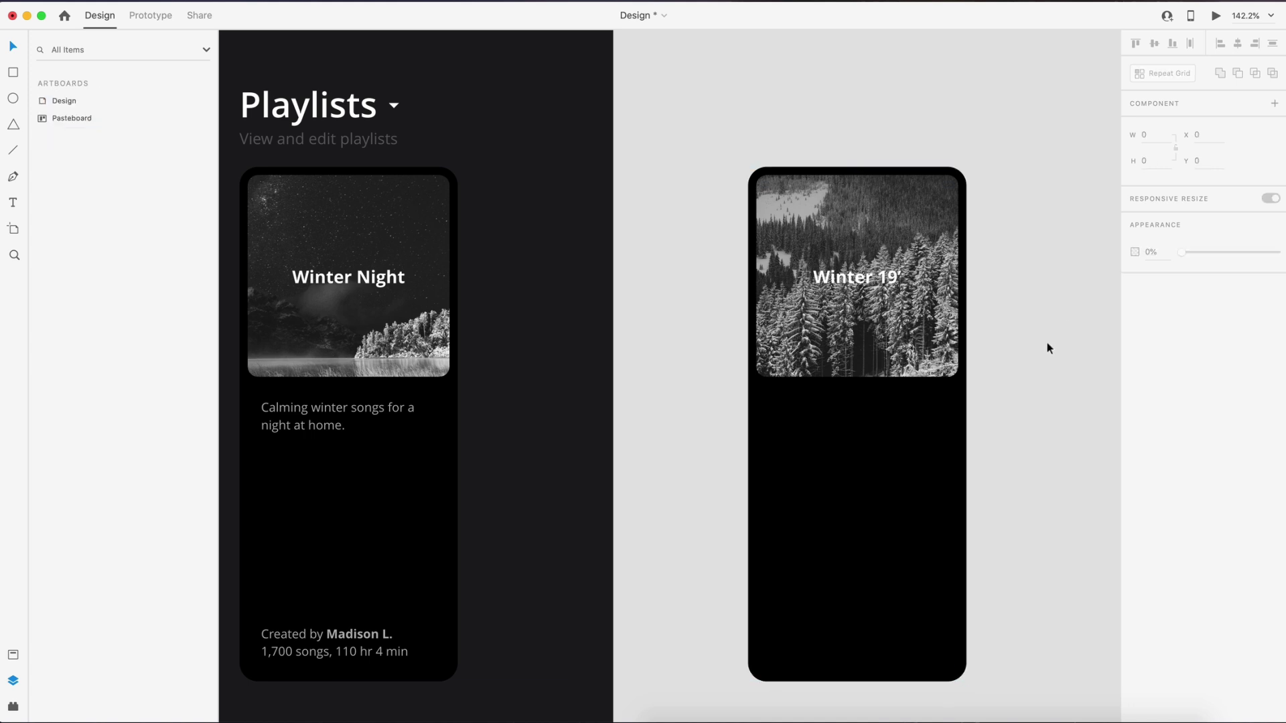
- Copy the Winter Night description and credit texts onto the Winter 19' card
scroll(1047, 343, "down", 3)
scroll(343, 313, "left", 2)
double_click(344, 313)
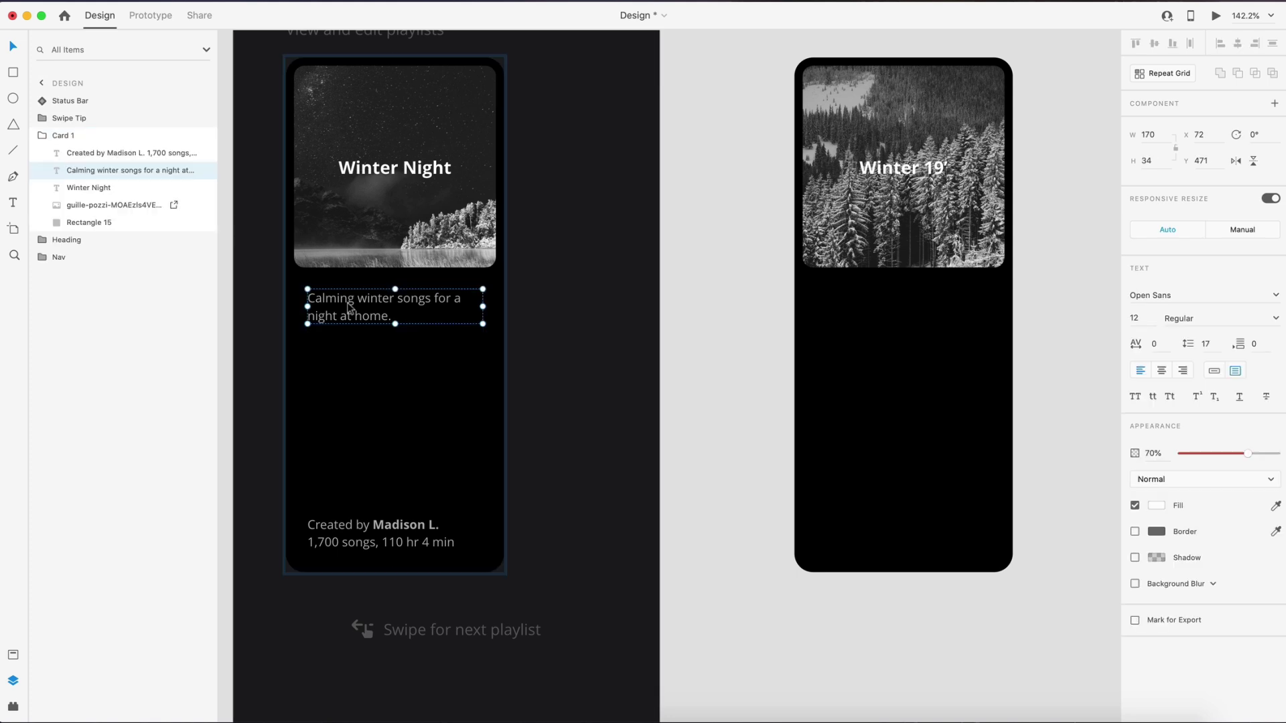
left_click(357, 543, "shift")
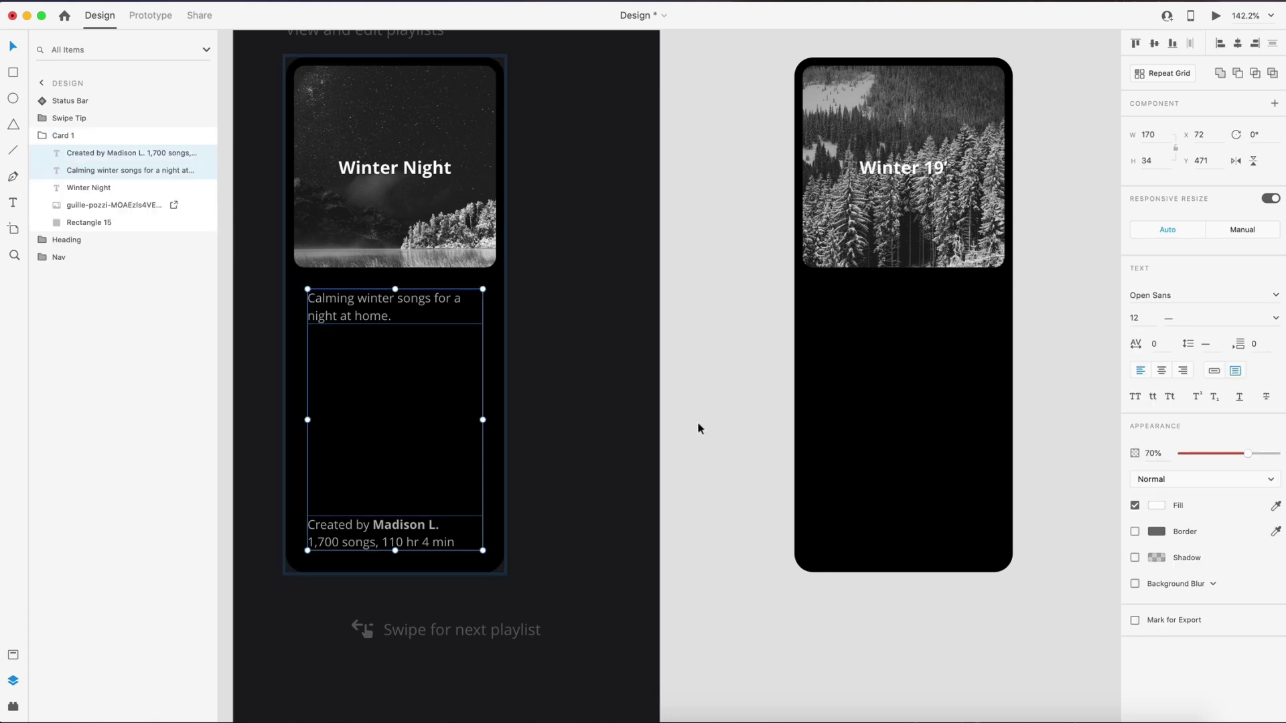
key("super+c")
key("super+v")
left_click_drag(343, 301, 854, 296)
- Align the copied texts and give them a new description and a 43 songs, 2 hr 27 min credit
double_click(344, 319)
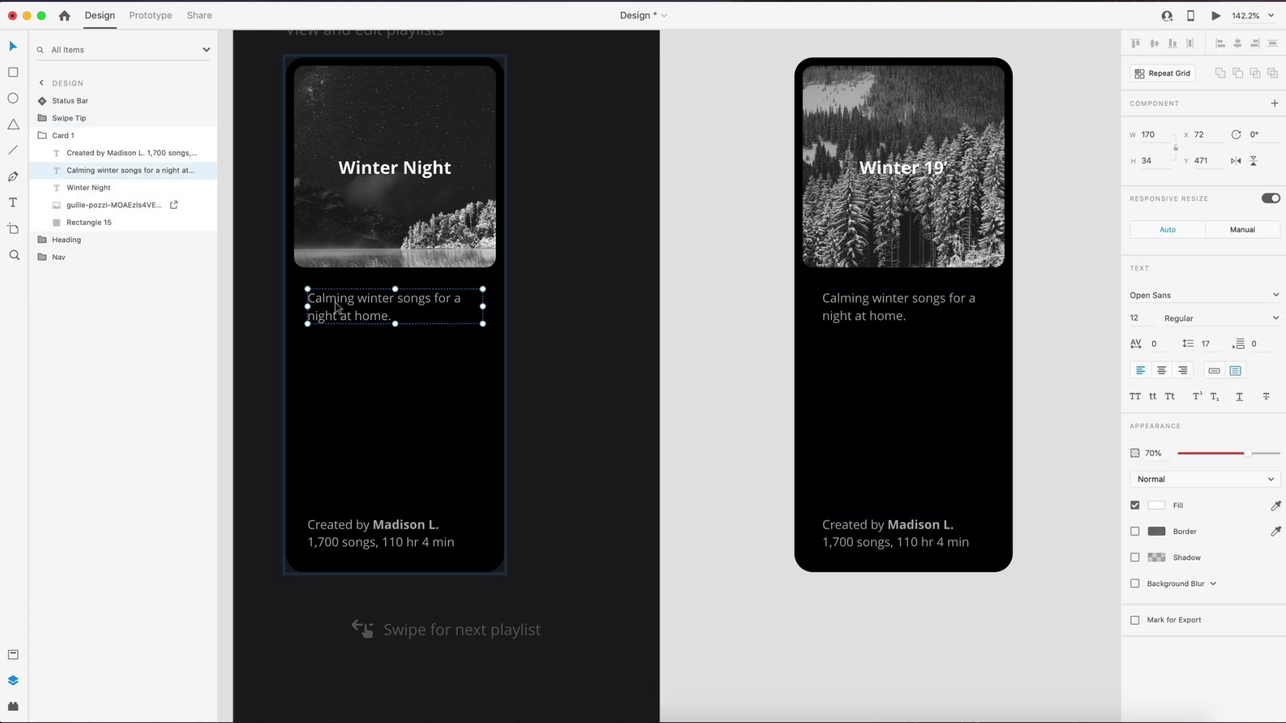
left_click(847, 299)
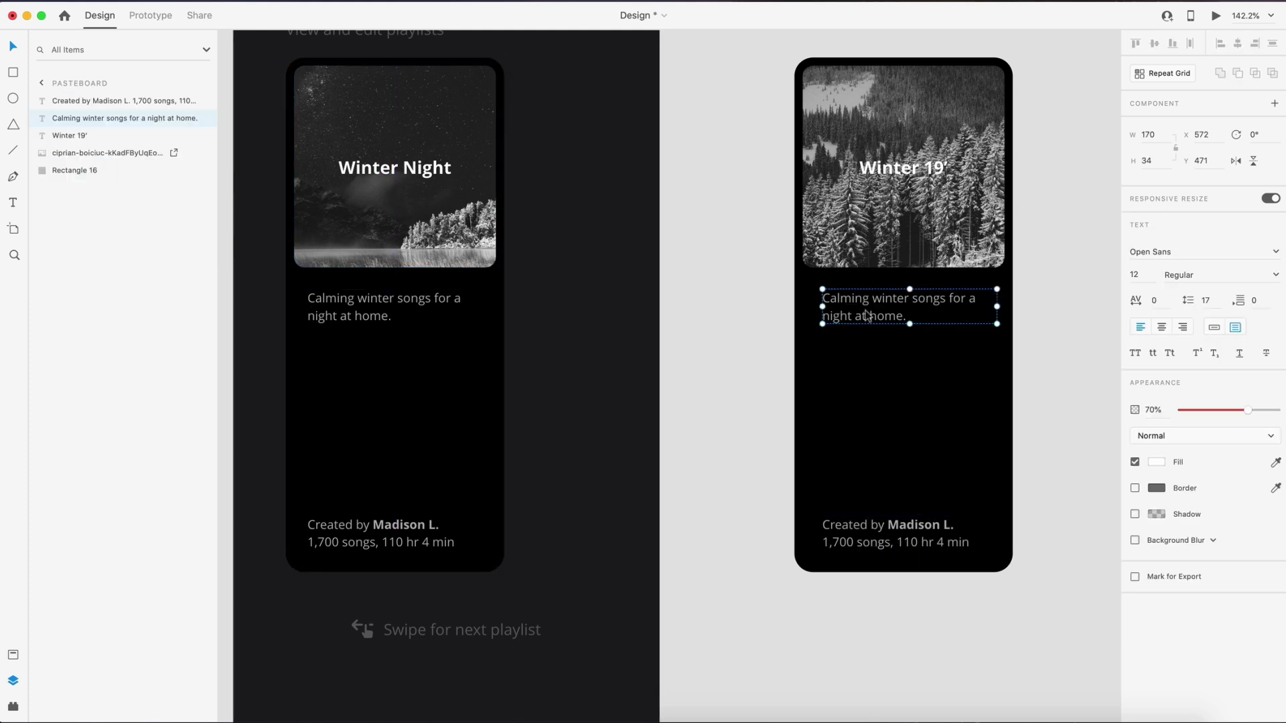
left_click(894, 532, "shift")
left_click_drag(862, 316, 904, 343)
key("super+v")
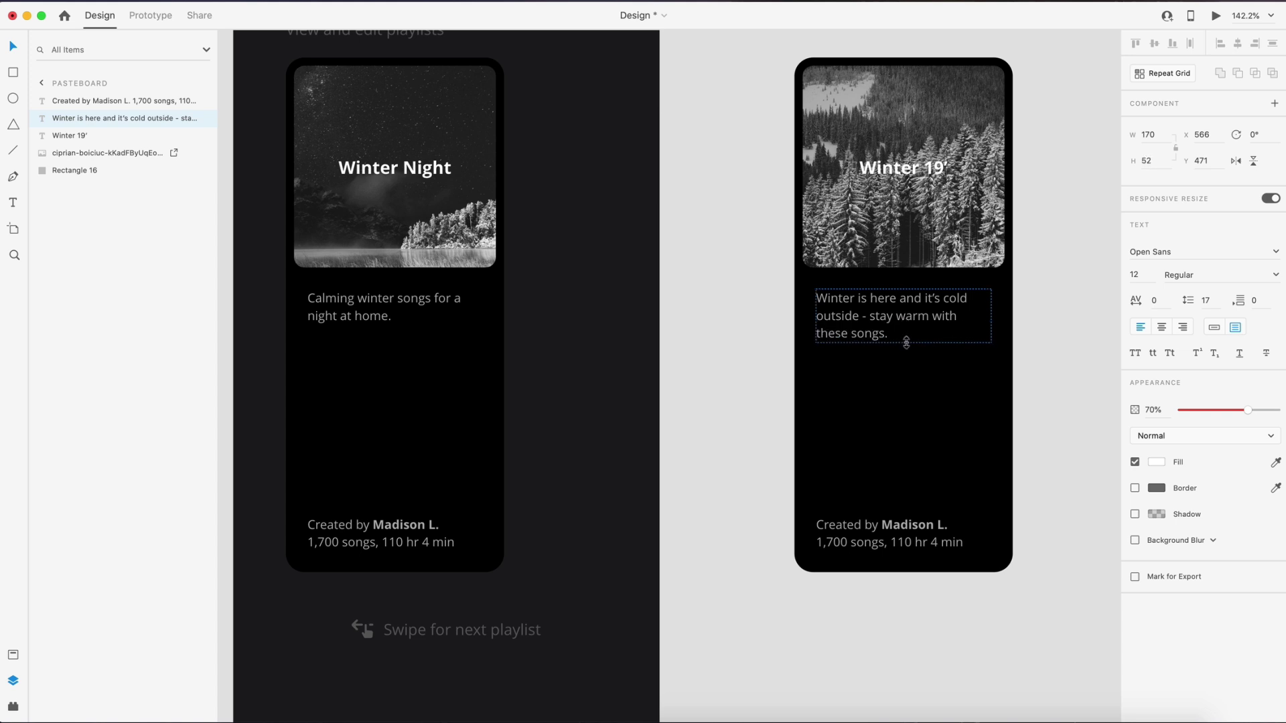
key("super+Tab")
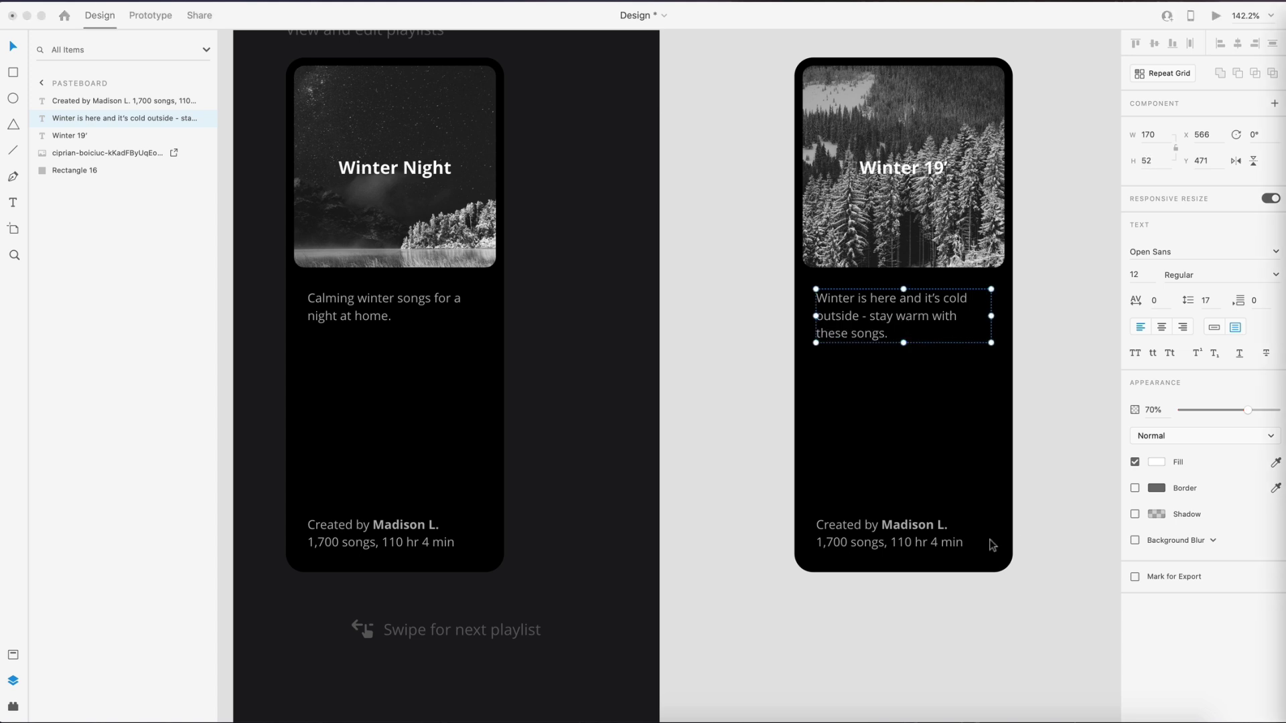
left_click(992, 545)
double_click(987, 534)
- Group all the Winter 19' card layers and name the group Card 2
key("super+v")
key("Escape")
key("Escape")
scroll(982, 338, "down", 3)
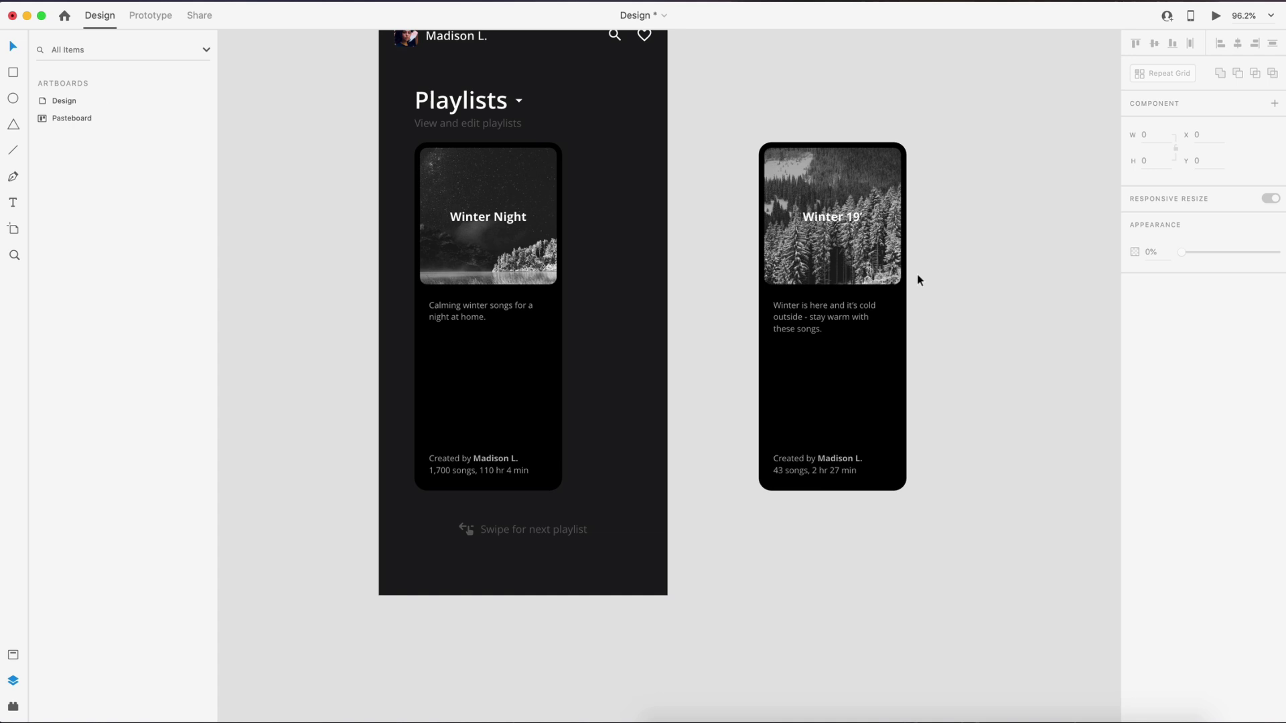
left_click_drag(957, 521, 738, 66)
key("super+g")
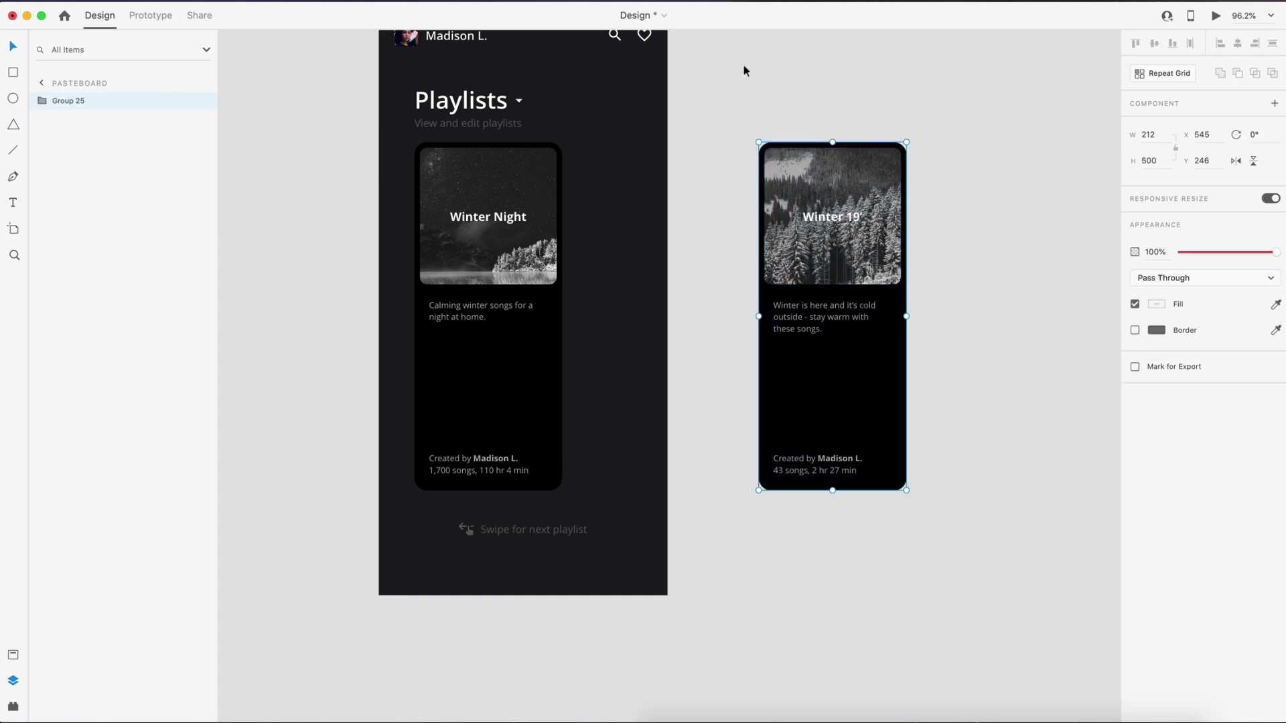
double_click(78, 101)
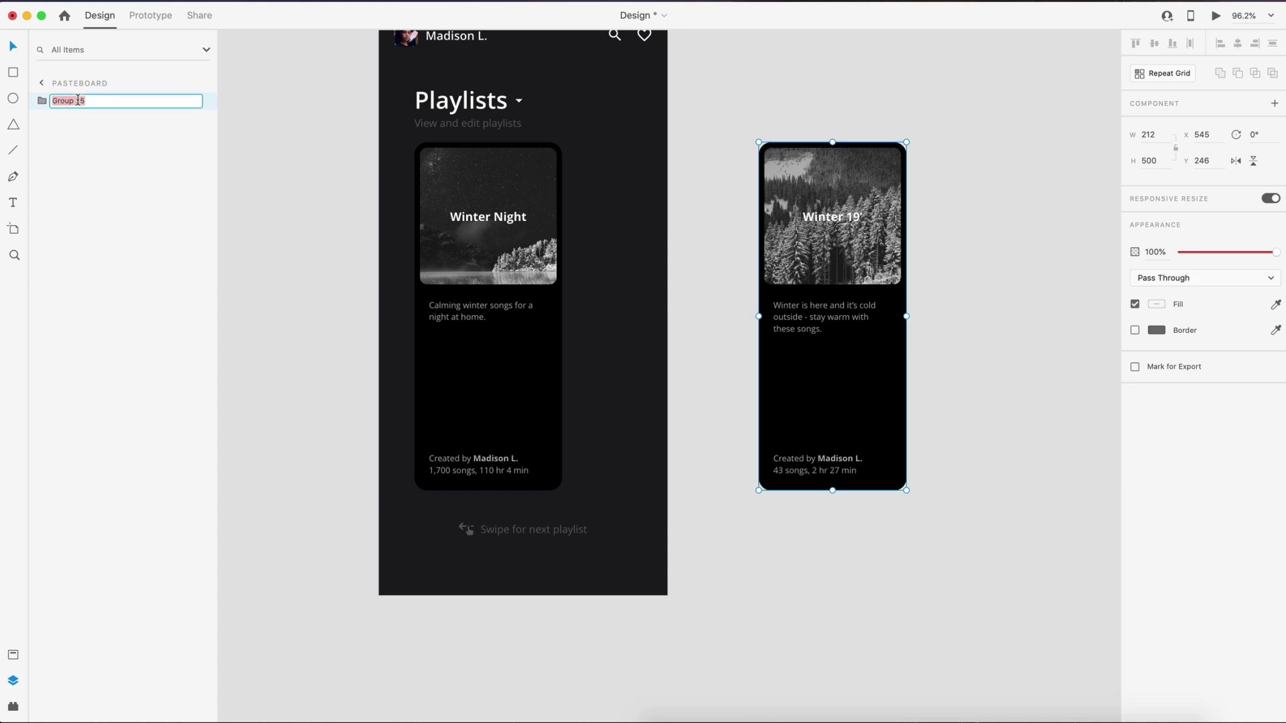
type("card 2")
key("Return")
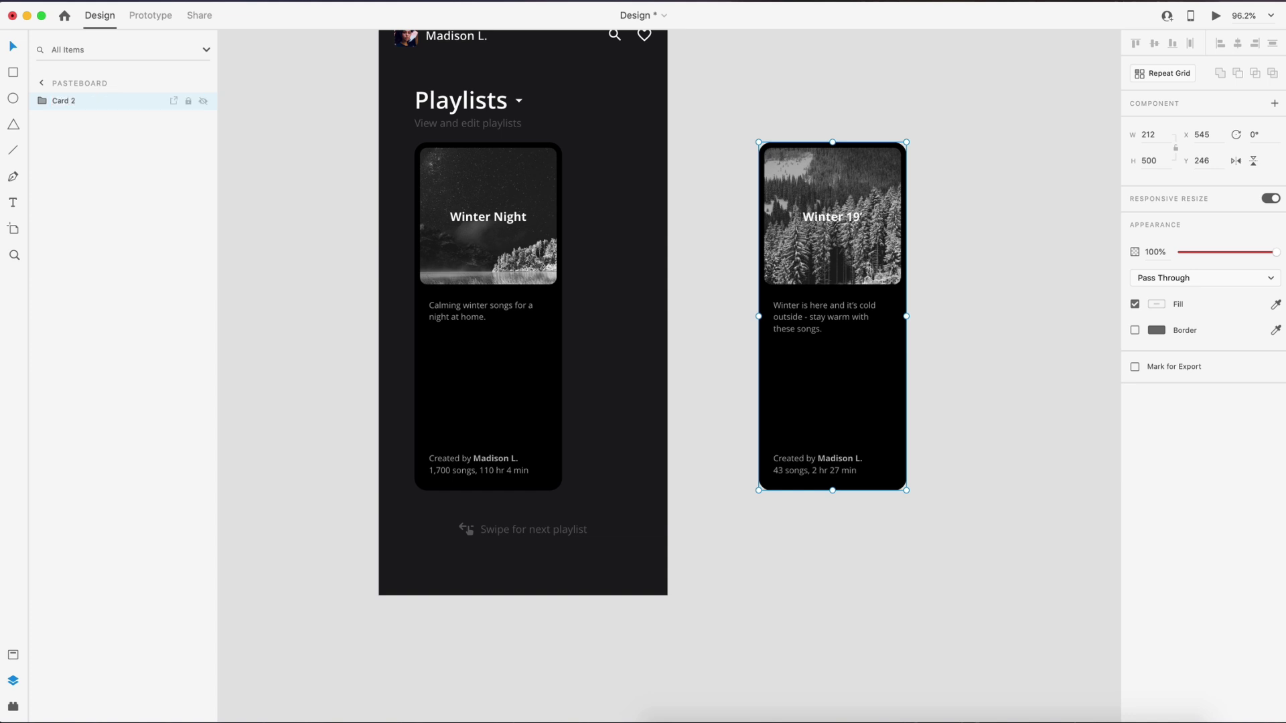
- Place Card 2 beside Card 1 past the artboard edge and order its texts below the photo
left_click(939, 195)
left_click_drag(872, 231, 686, 231)
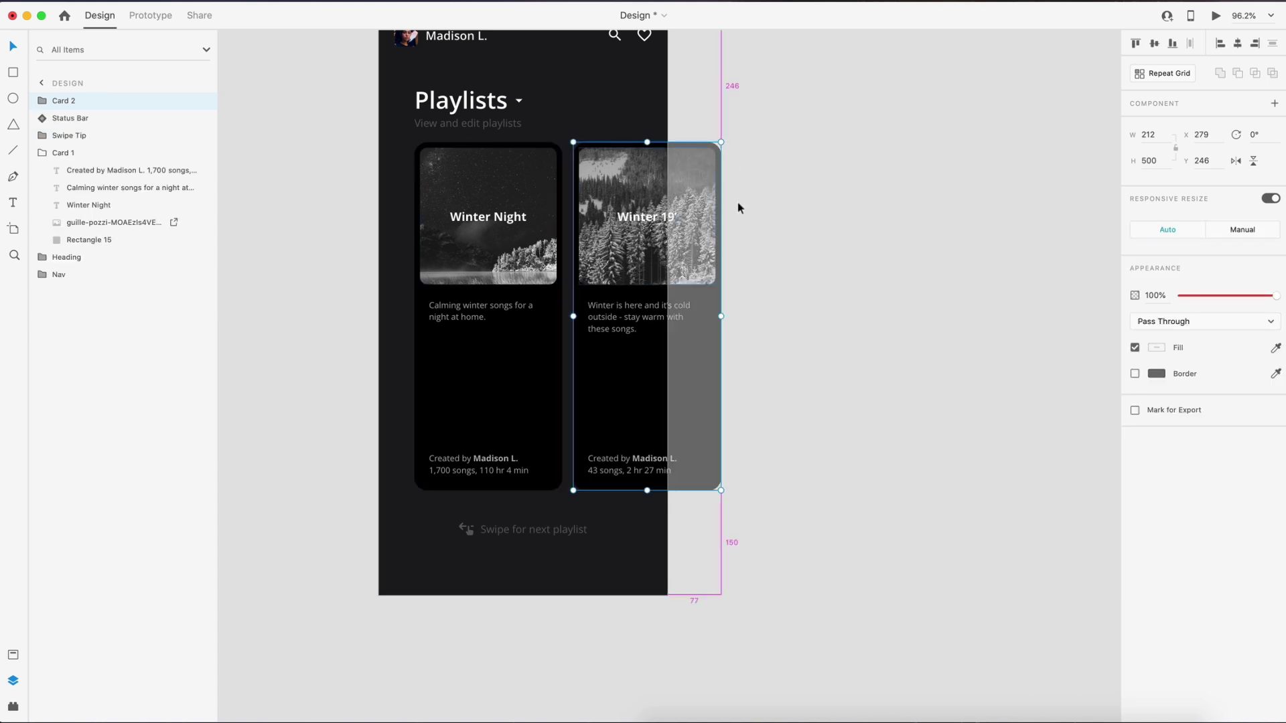
left_click(898, 236)
scroll(898, 236, "down", 3)
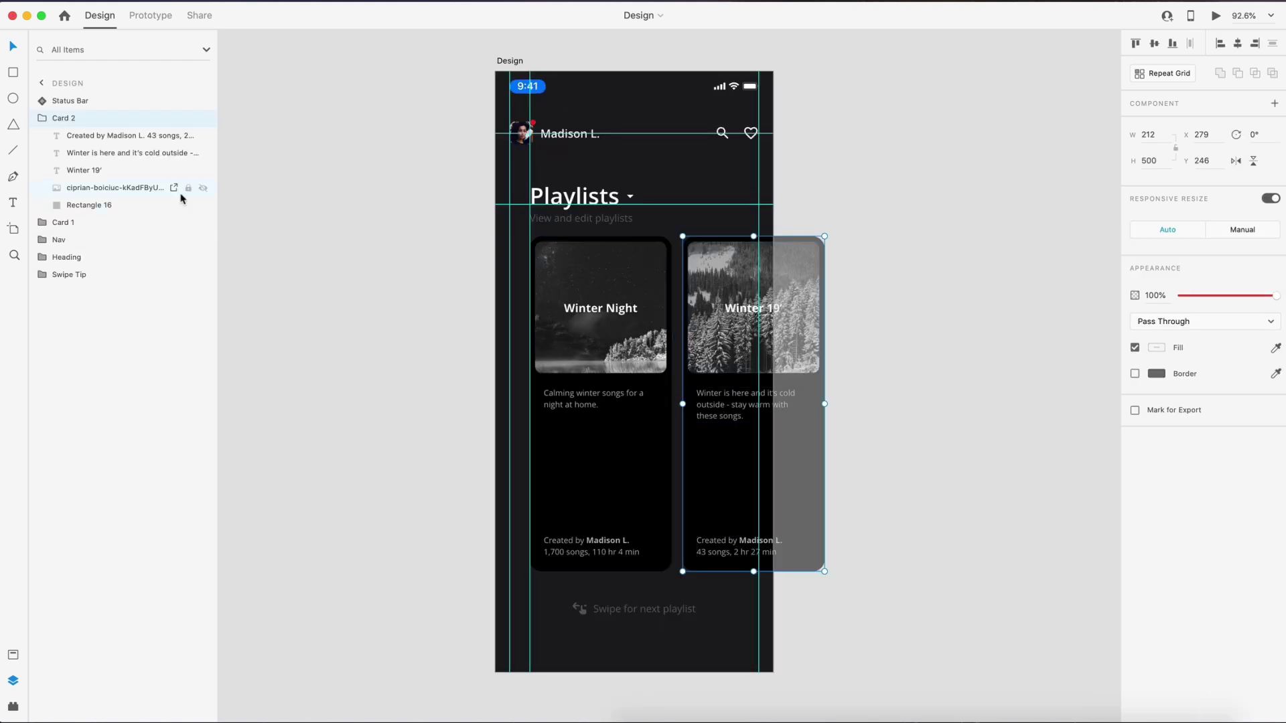
left_click(96, 141)
left_click(97, 152, "shift")
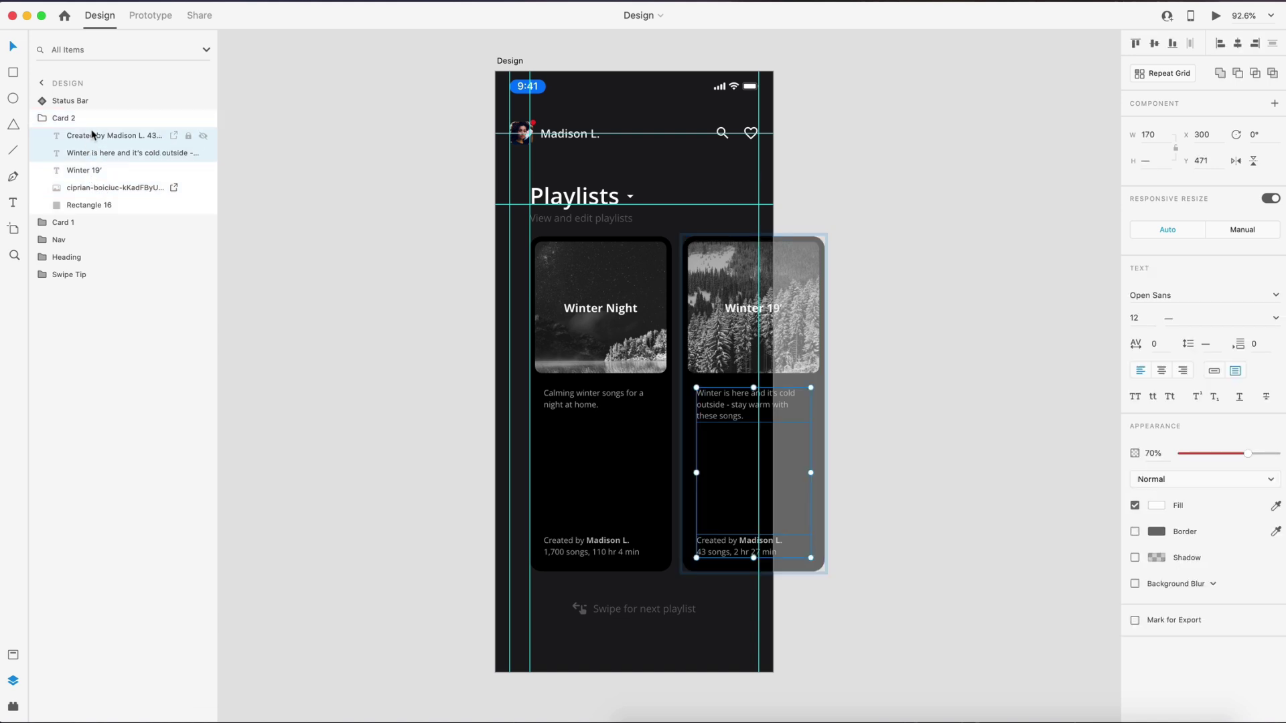
left_click_drag(95, 134, 118, 208)
left_click(99, 208)
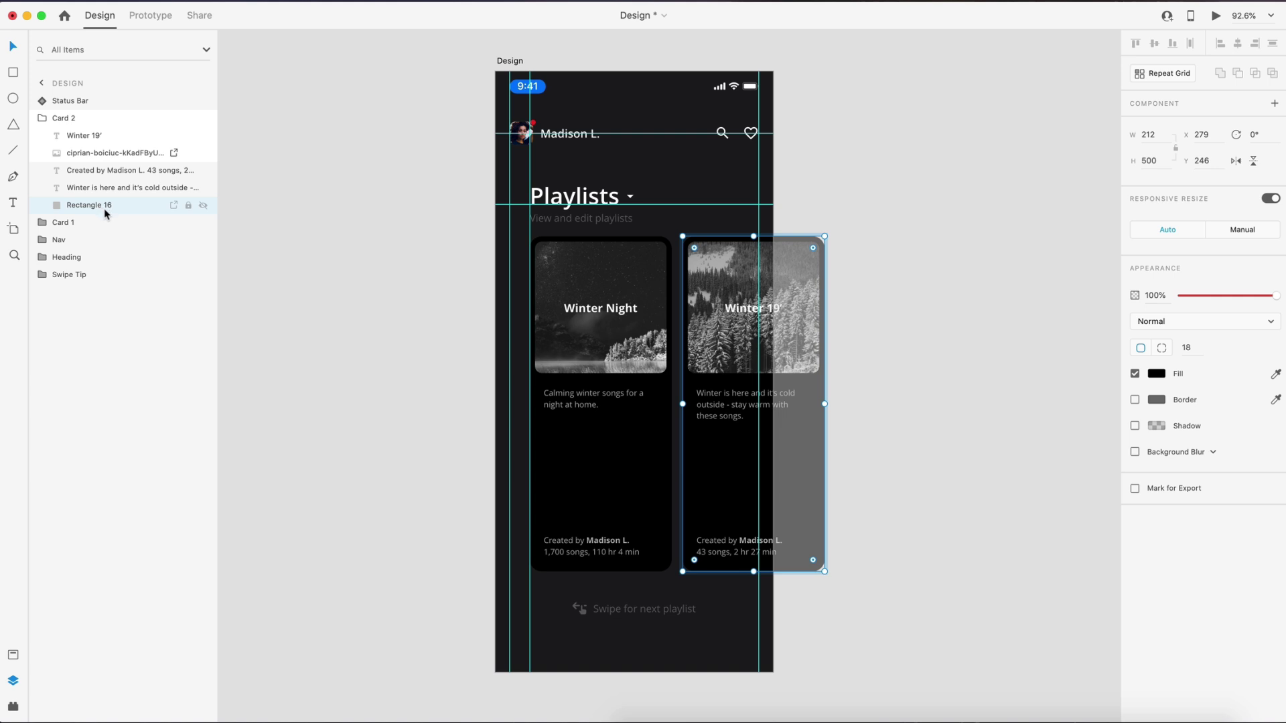
left_click(98, 154)
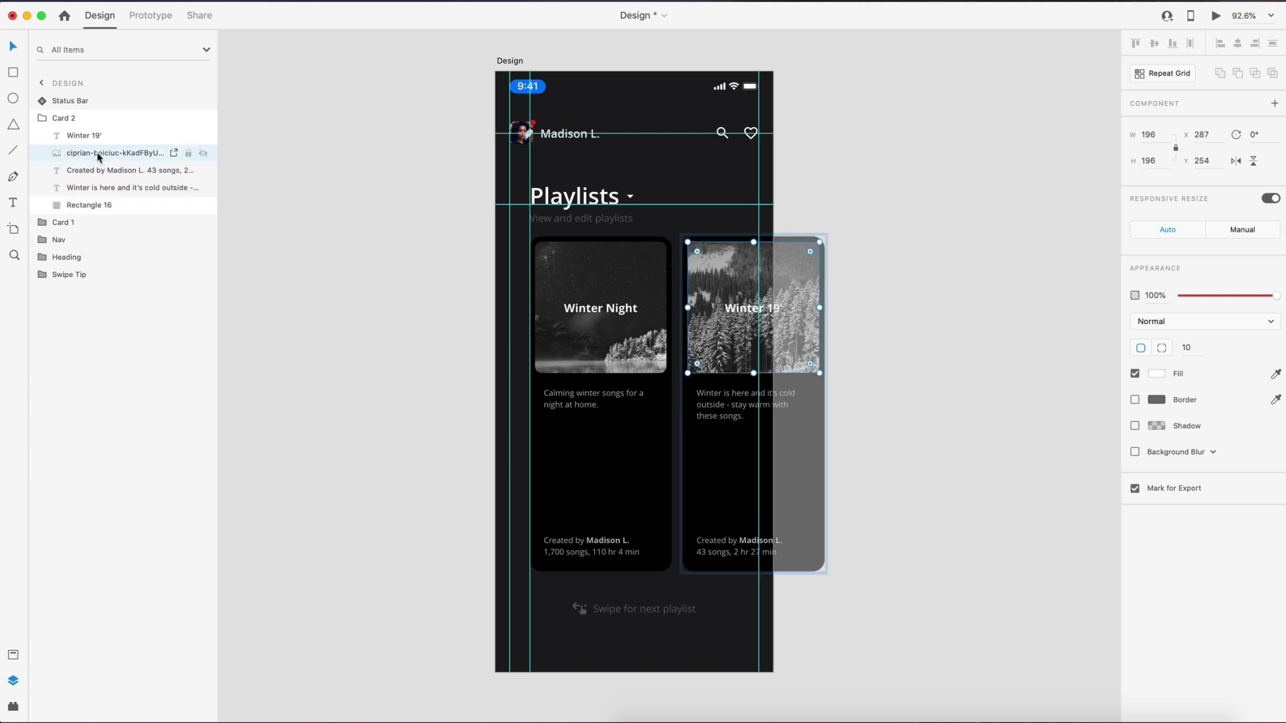
left_click(340, 303)
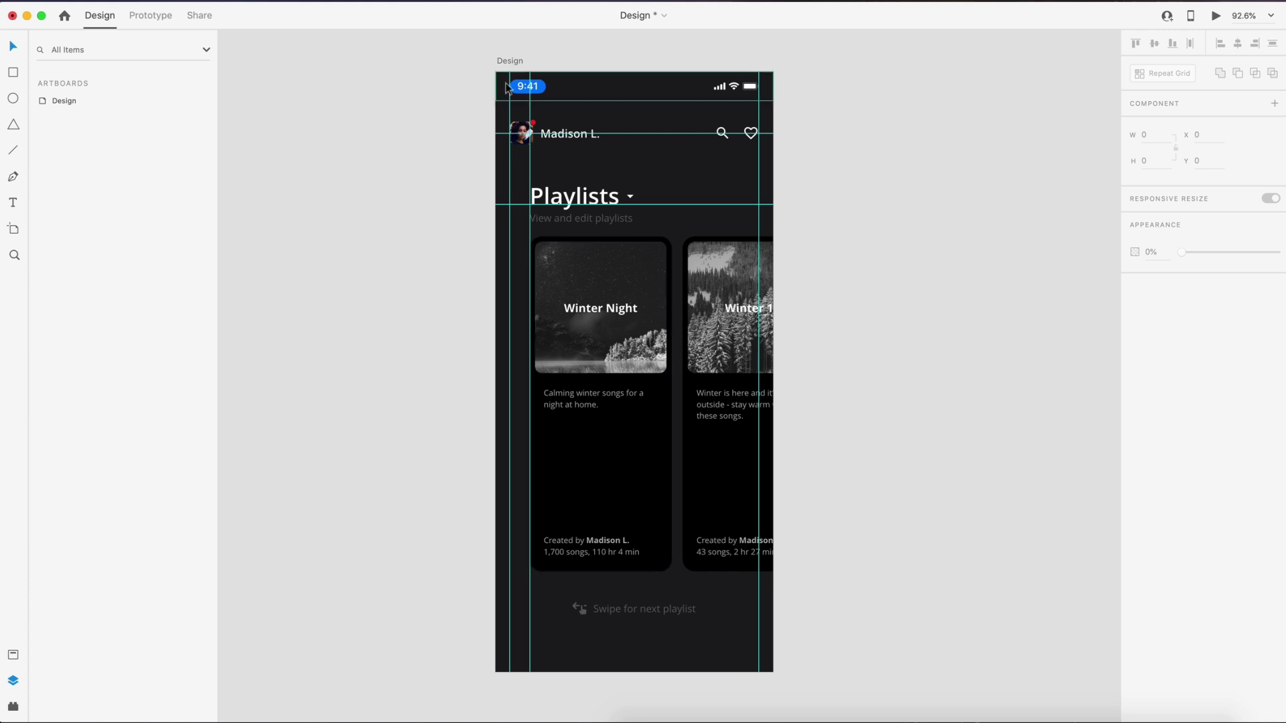
- Duplicate the Design artboard as Design – 1 and move it further right
left_click(518, 63)
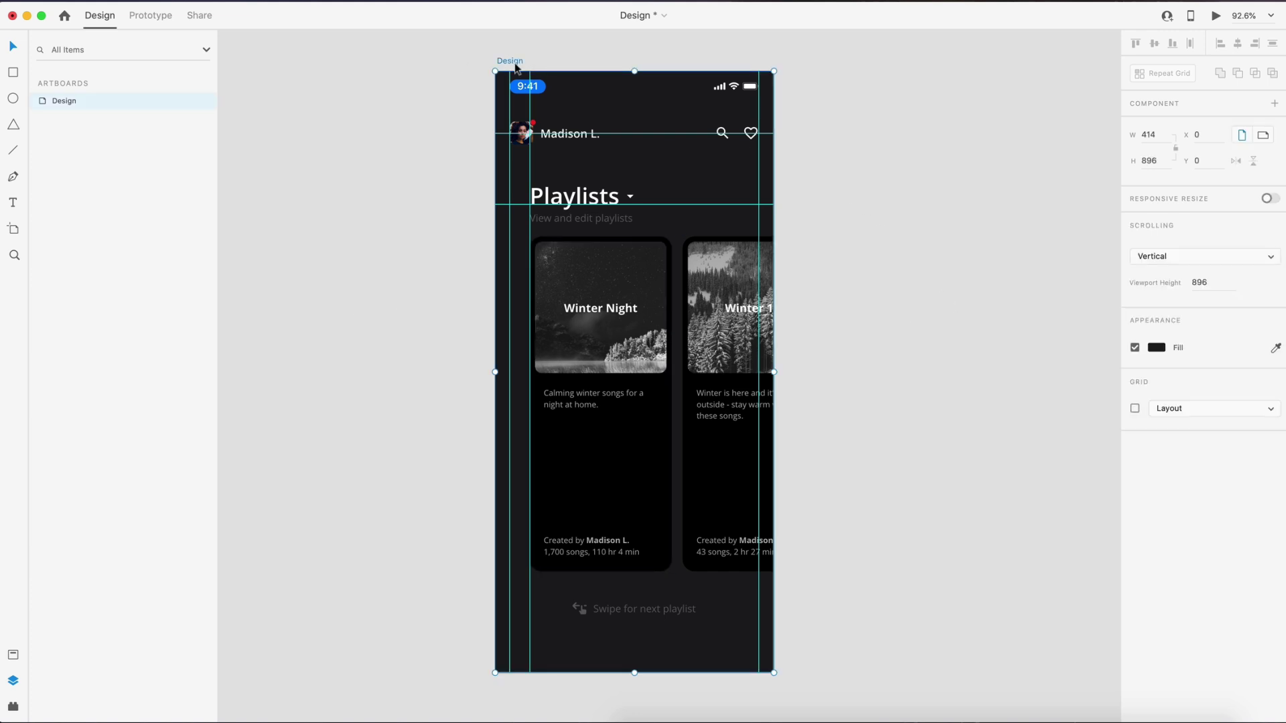
key("super+d")
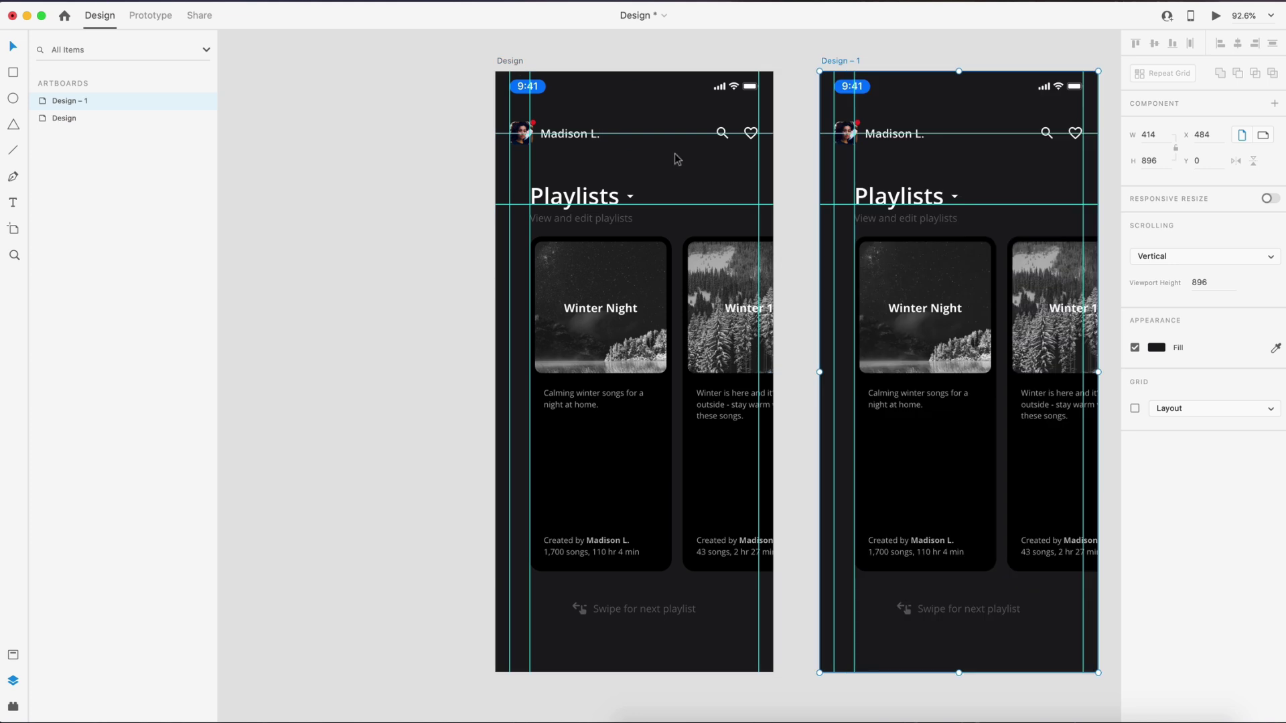
scroll(798, 178, "right", 3)
scroll(743, 221, "down", 2)
scroll(743, 221, "right", 2)
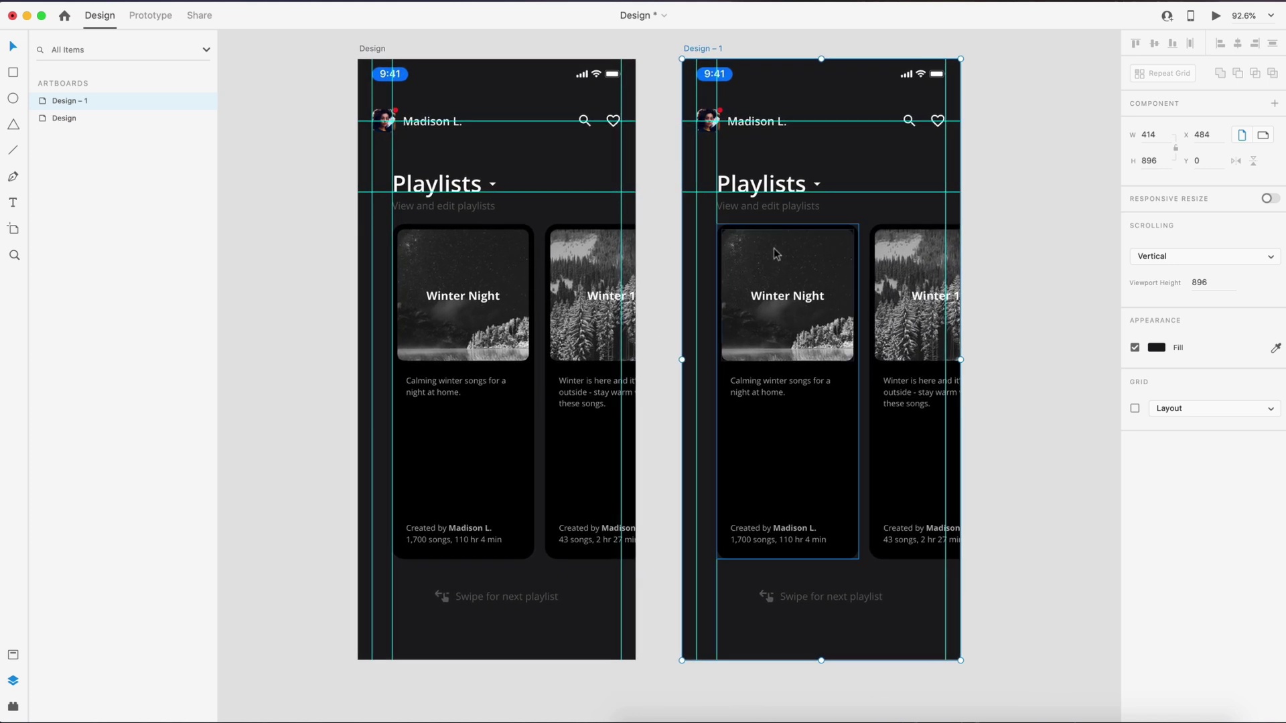
left_click(777, 254)
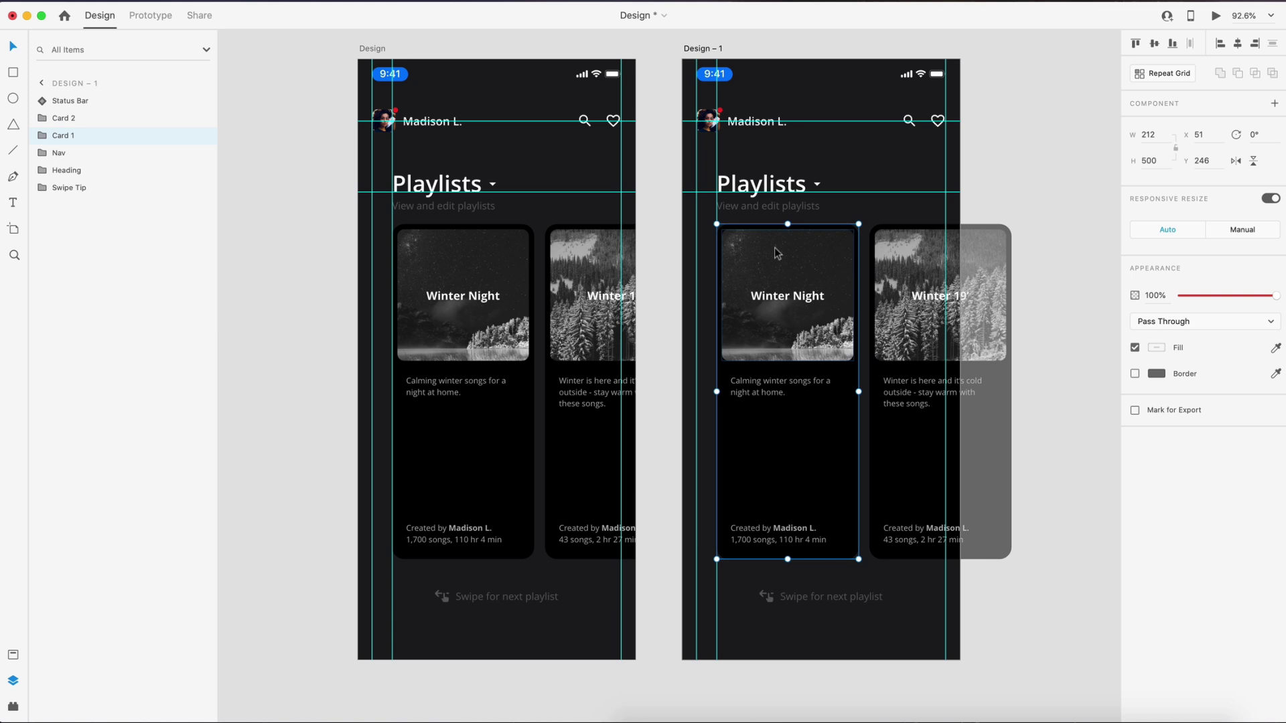
left_click_drag(708, 49, 1002, 49)
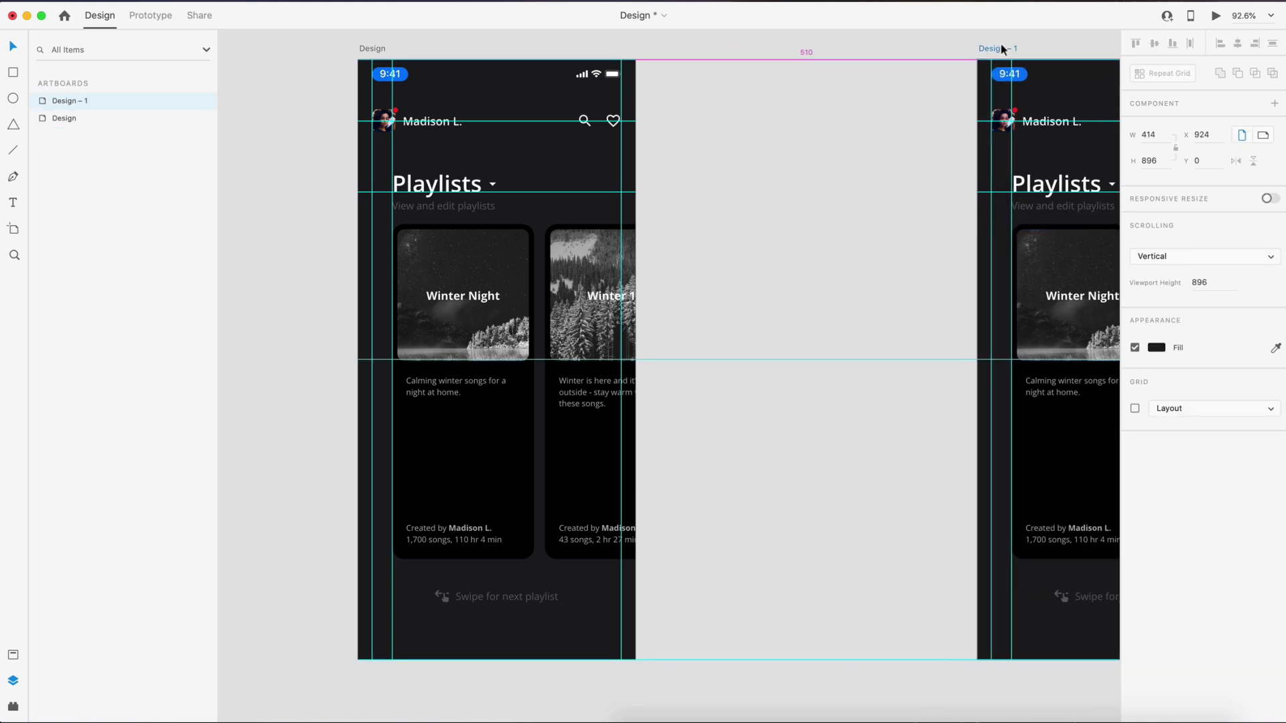
left_click(757, 201)
- In Design – 1, slide both cards left so Winter 19' sits centred
scroll(758, 201, "right", 6)
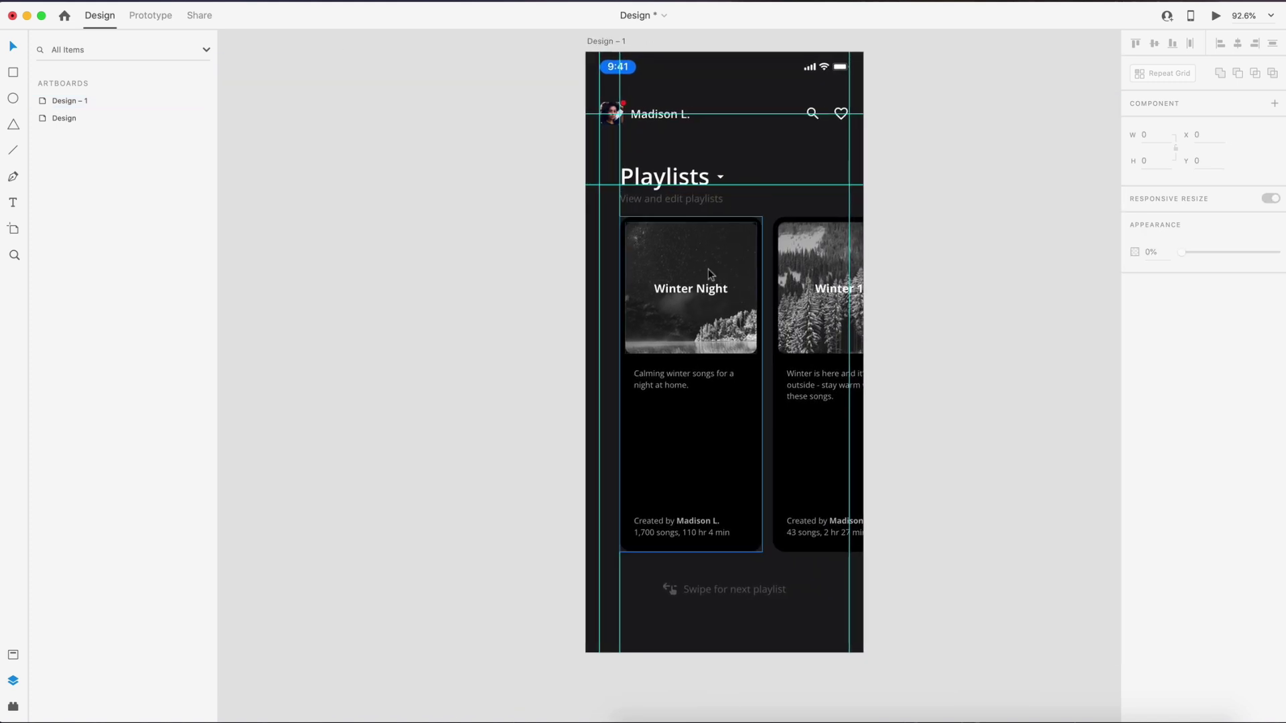
left_click(797, 279)
left_click_drag(797, 279, 656, 252)
scroll(626, 243, "up", 3)
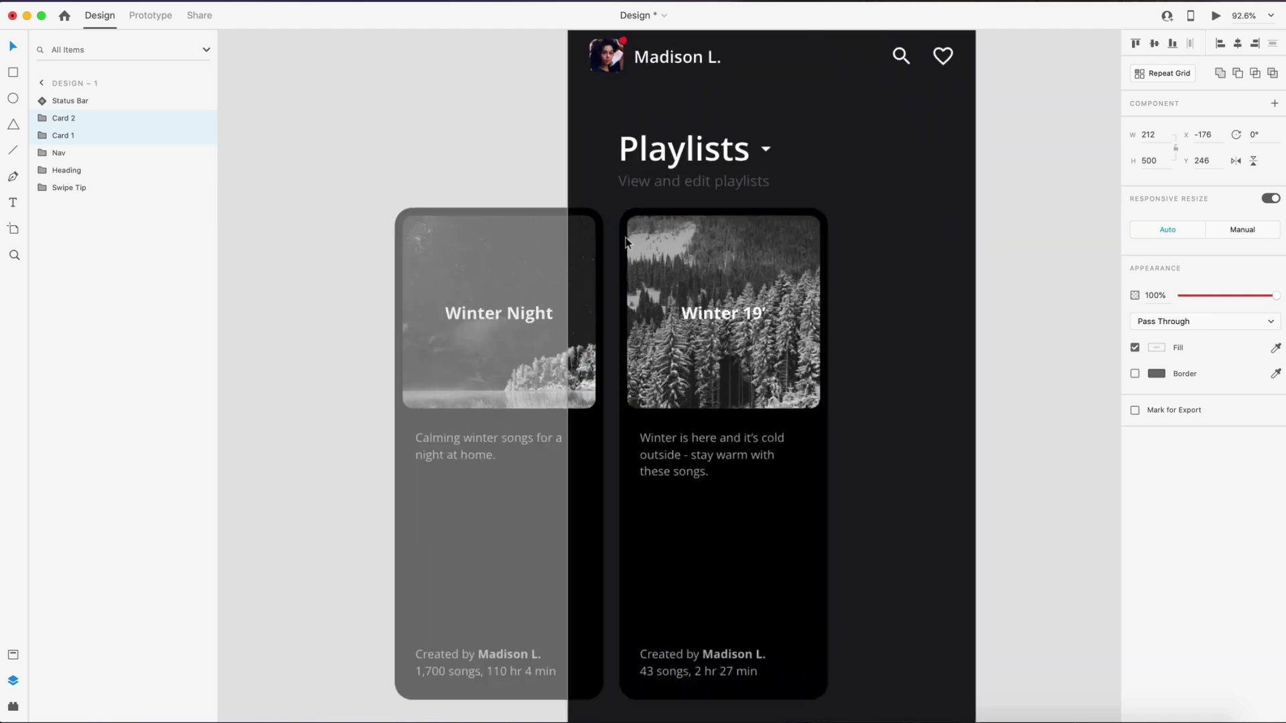
scroll(626, 242, "up", 5)
key("Left")
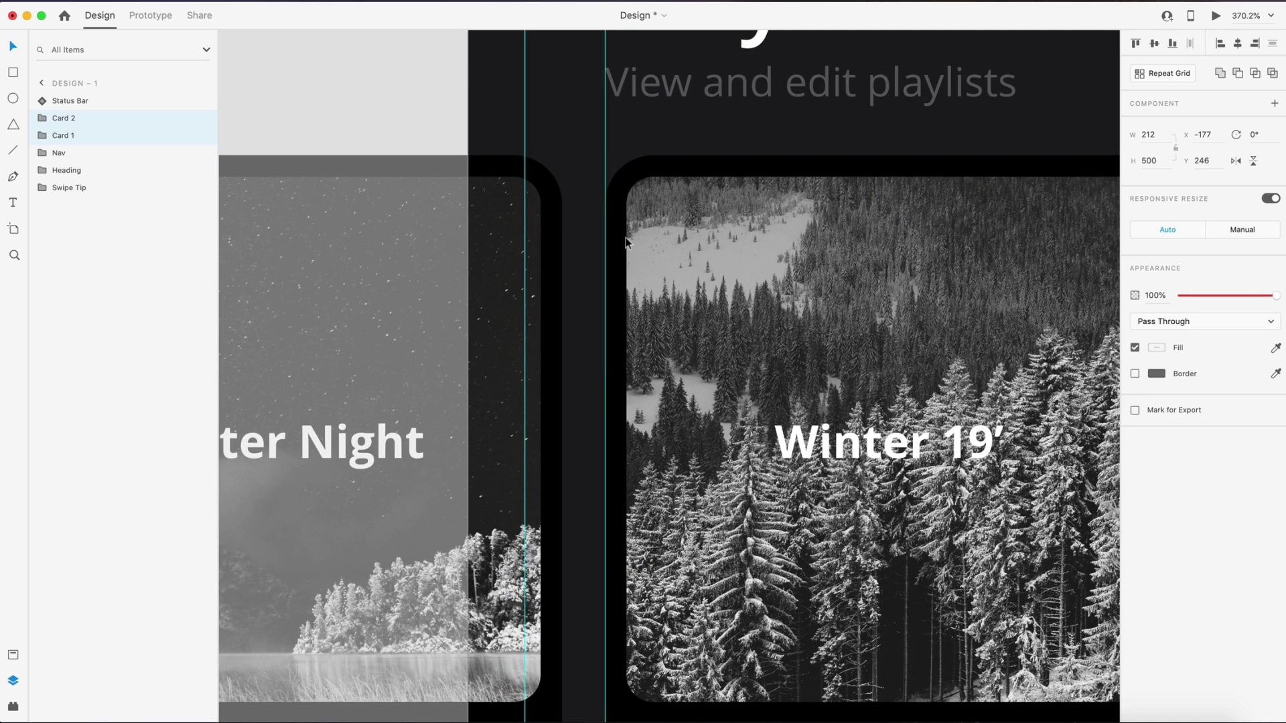
scroll(626, 242, "down", 5)
left_click(475, 172)
scroll(475, 173, "left", 3)
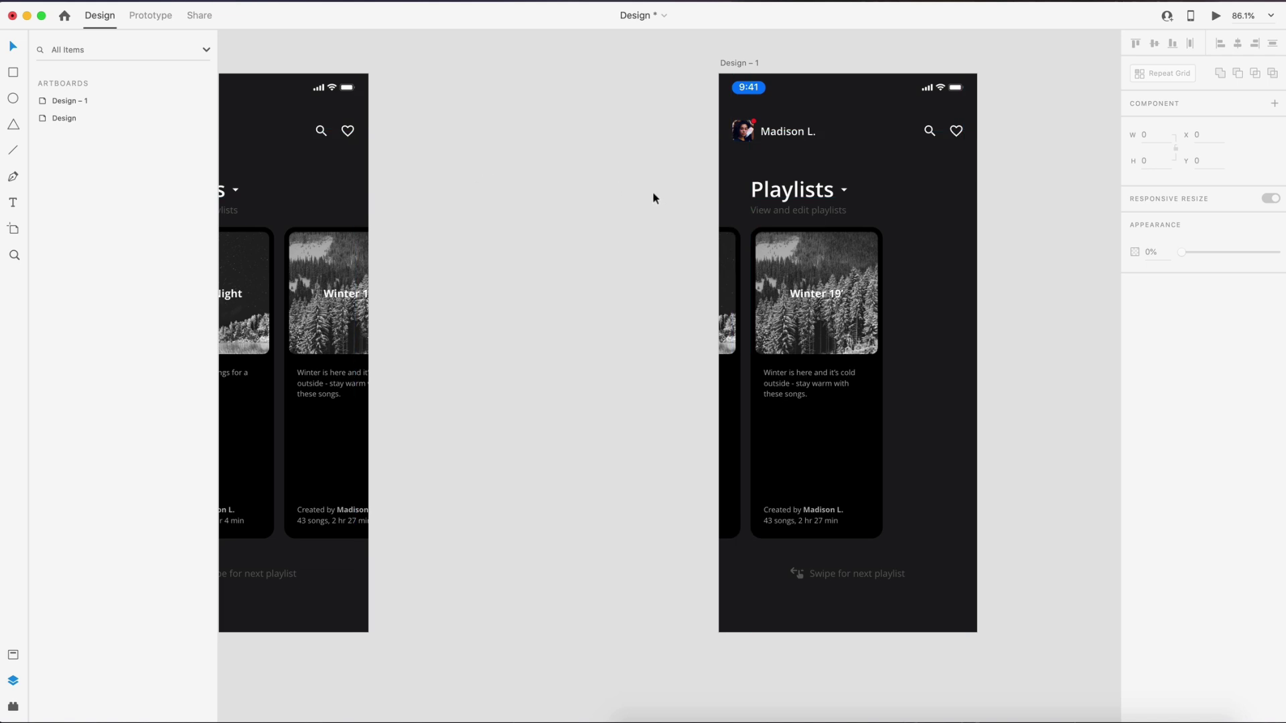
scroll(653, 193, "down", 3)
scroll(658, 201, "left", 3)
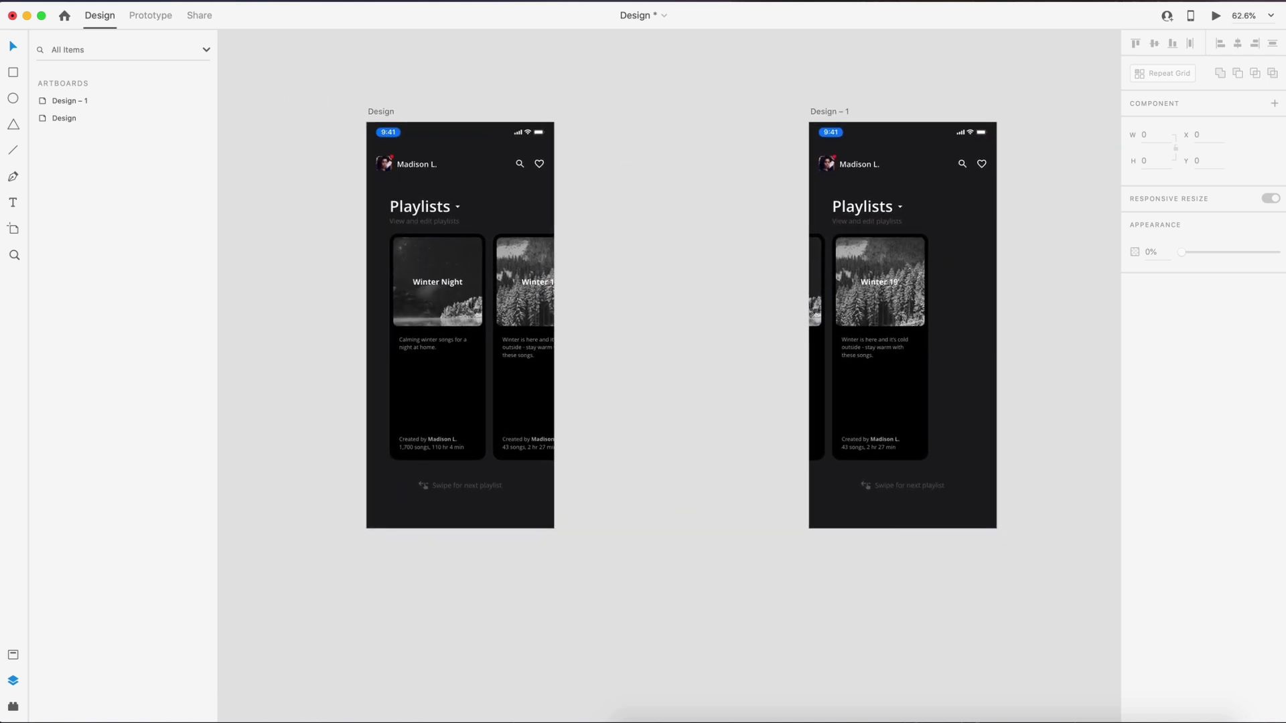
- Link Winter Night to Design – 1 and Winter 19' back to Design with Drag-triggered Auto-Animate
left_click(154, 17)
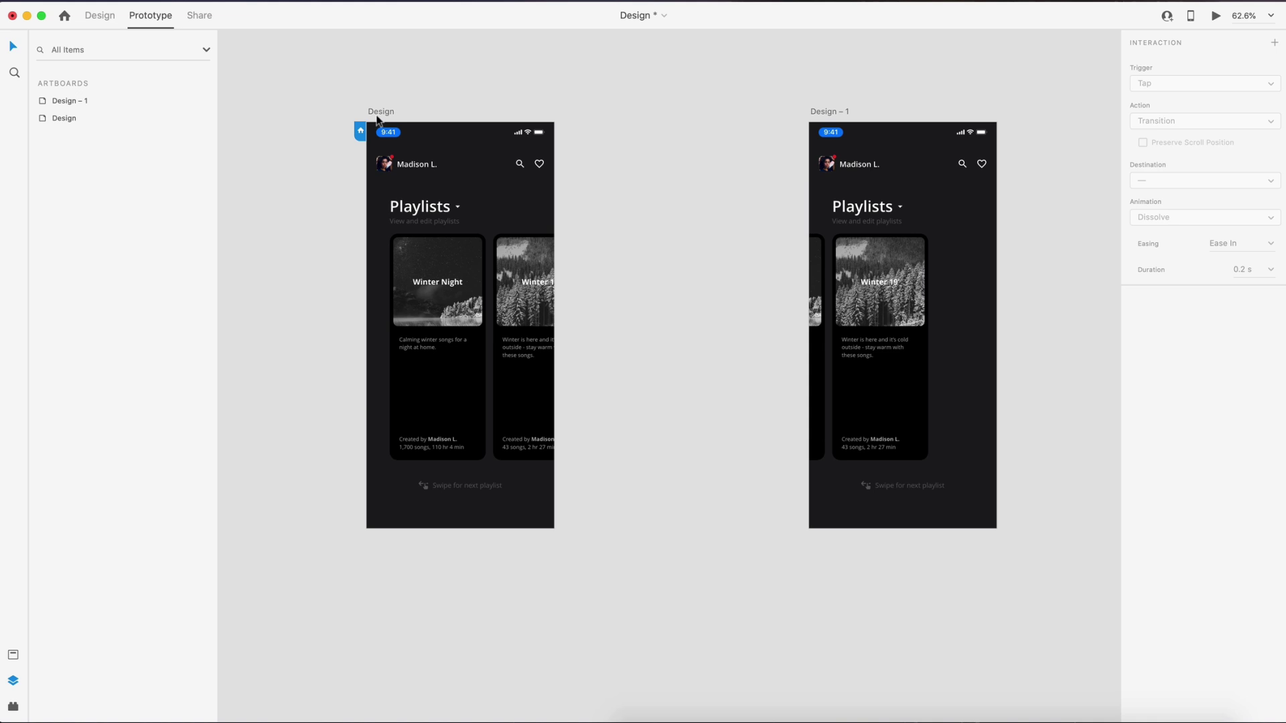
left_click(435, 291)
left_click_drag(486, 347, 914, 235)
left_click(1162, 83)
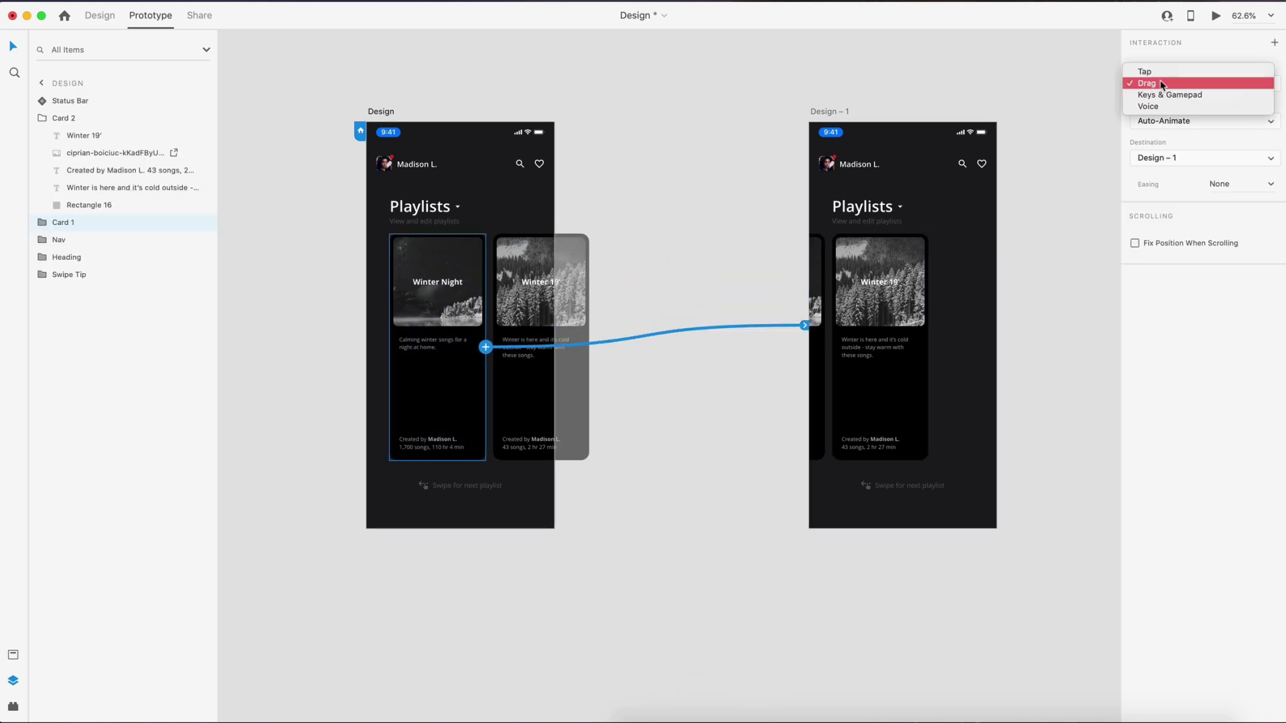
left_click(1165, 85)
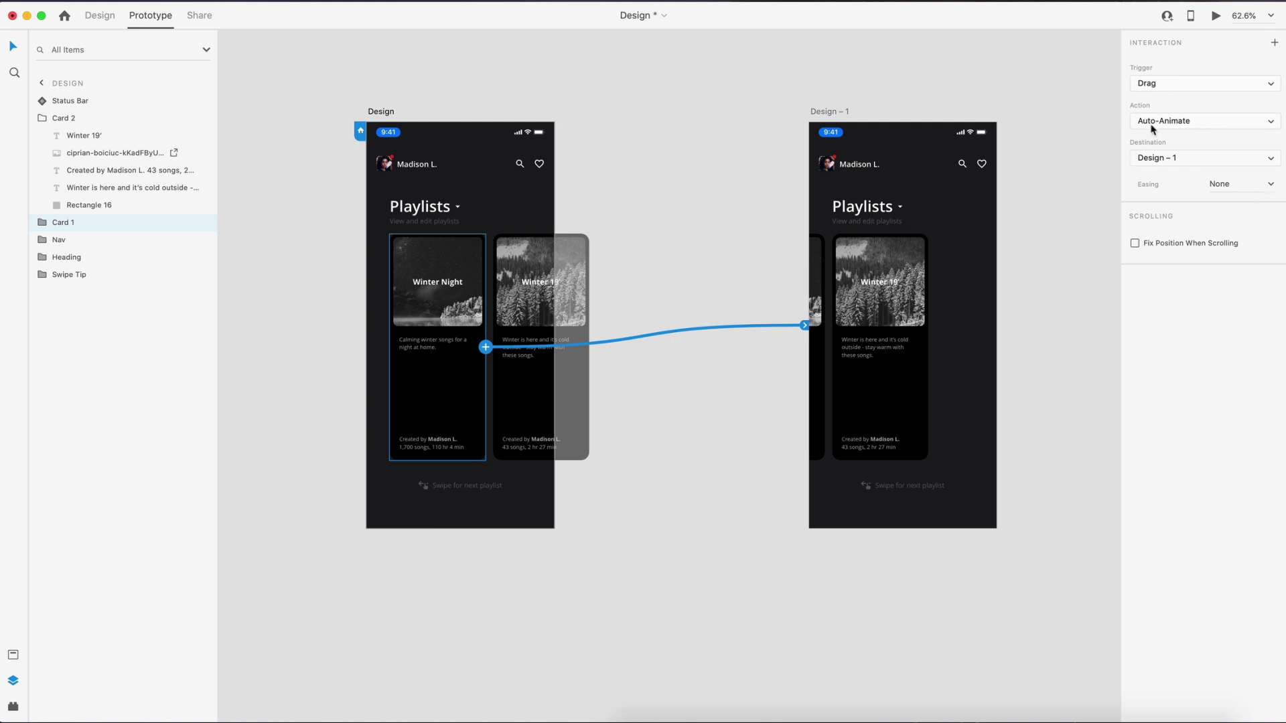
left_click(894, 255)
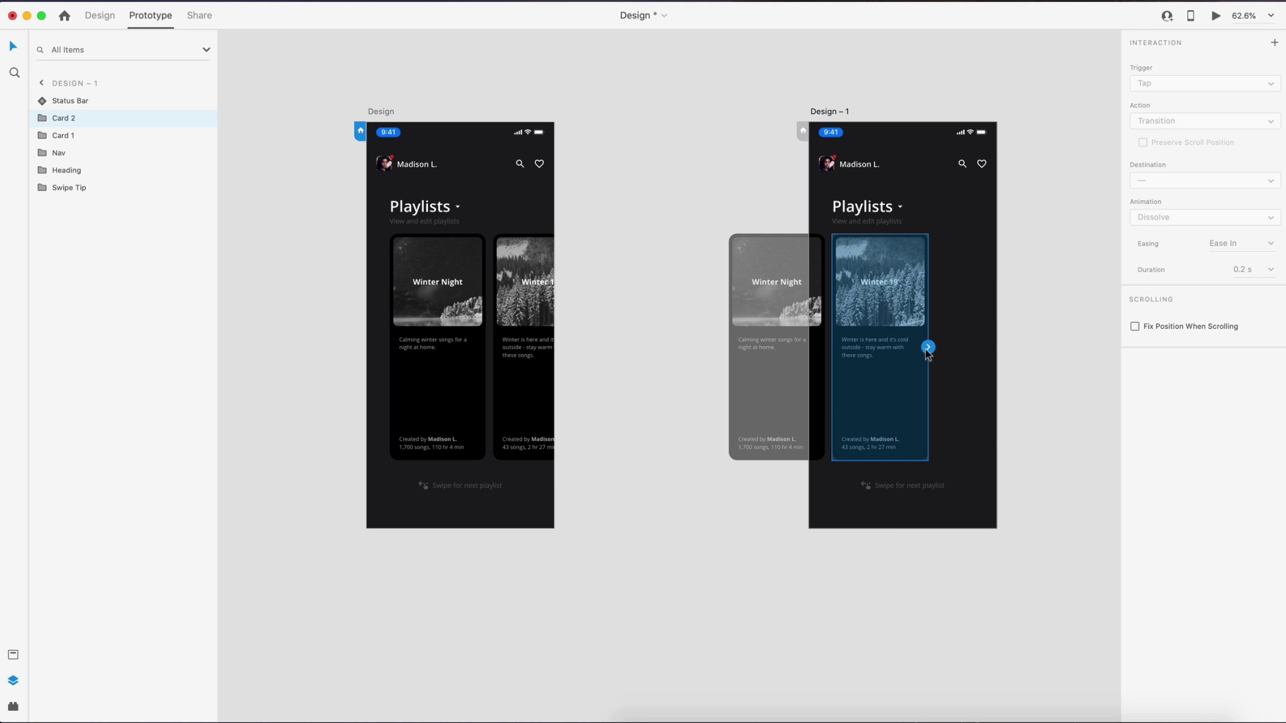
left_click_drag(928, 347, 506, 214)
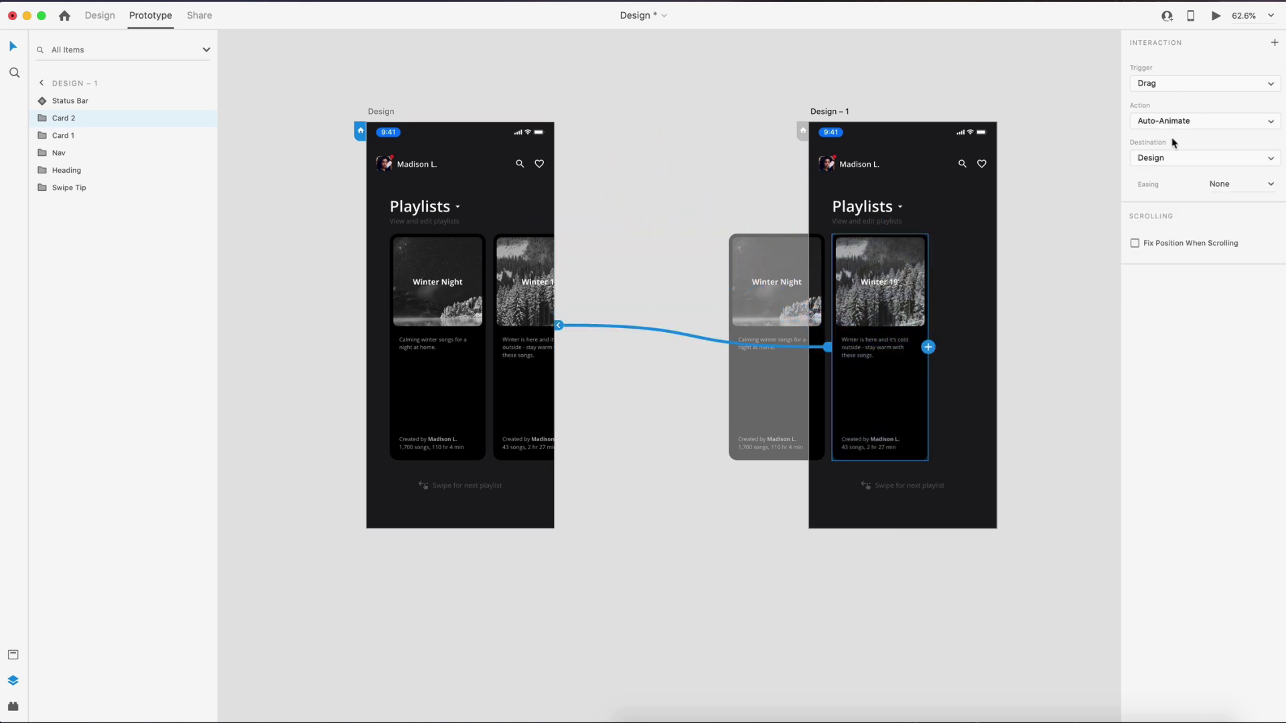
left_click(1048, 79)
- Preview the prototype and swipe the cards to test the transition
left_click(1215, 16)
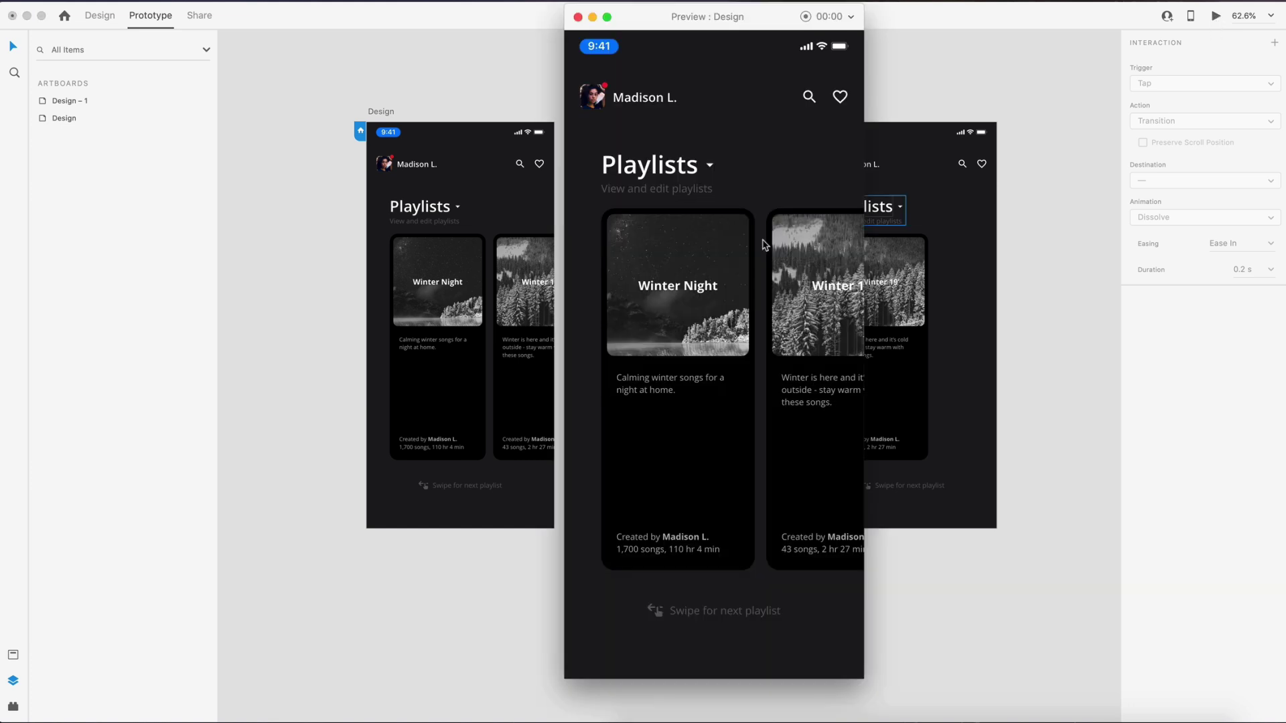
mouse_move(712, 263)
left_mouse_down()
mouse_move(648, 260)
mouse_move(710, 262)
left_mouse_up()
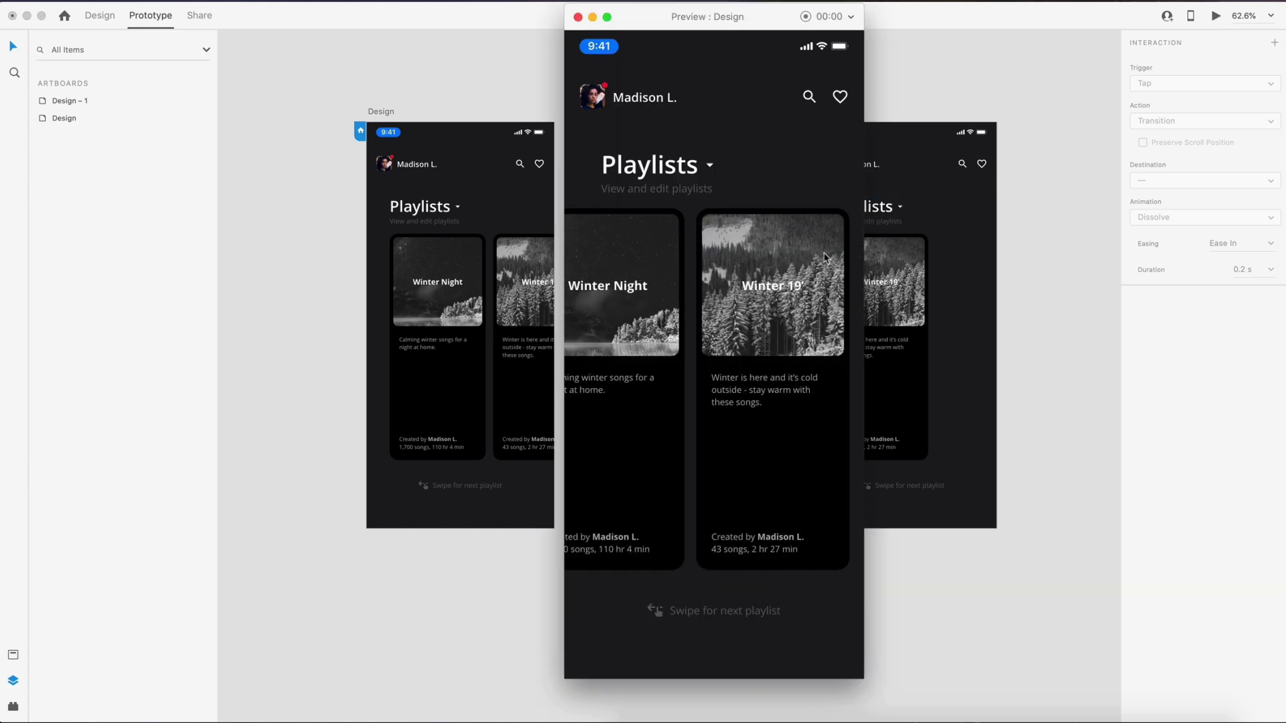
left_click(577, 17)
- Place a Card 3 (Driving Music) instance from the Assets panel onto the canvas
left_click(101, 18)
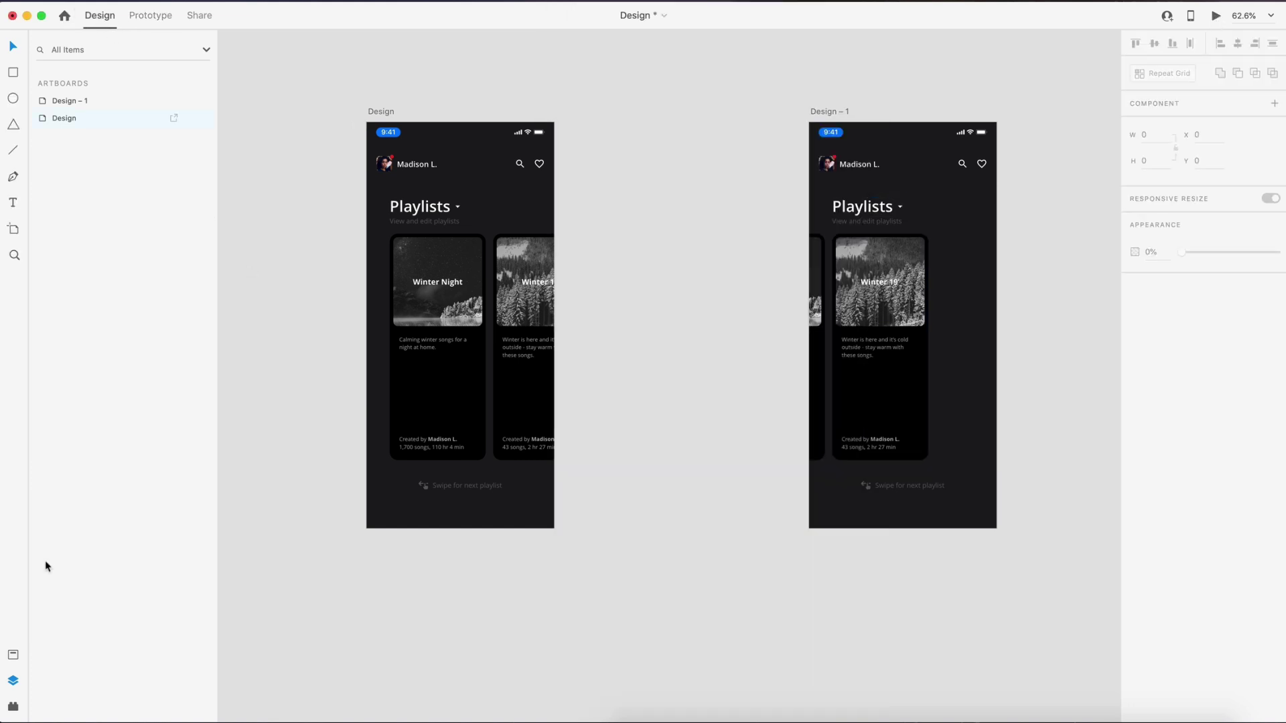
left_click(13, 655)
left_click_drag(70, 439, 873, 229)
scroll(1007, 271, "up", 5)
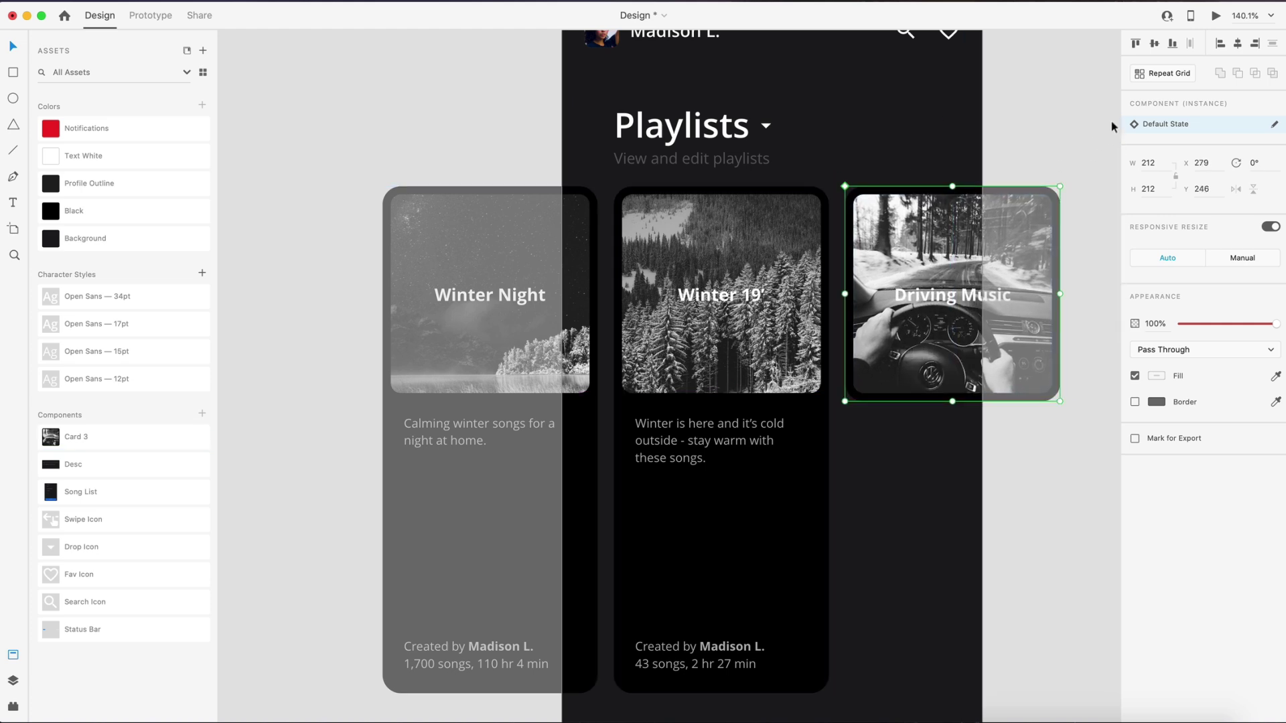
left_click(1092, 128)
scroll(1045, 147, "down", 3)
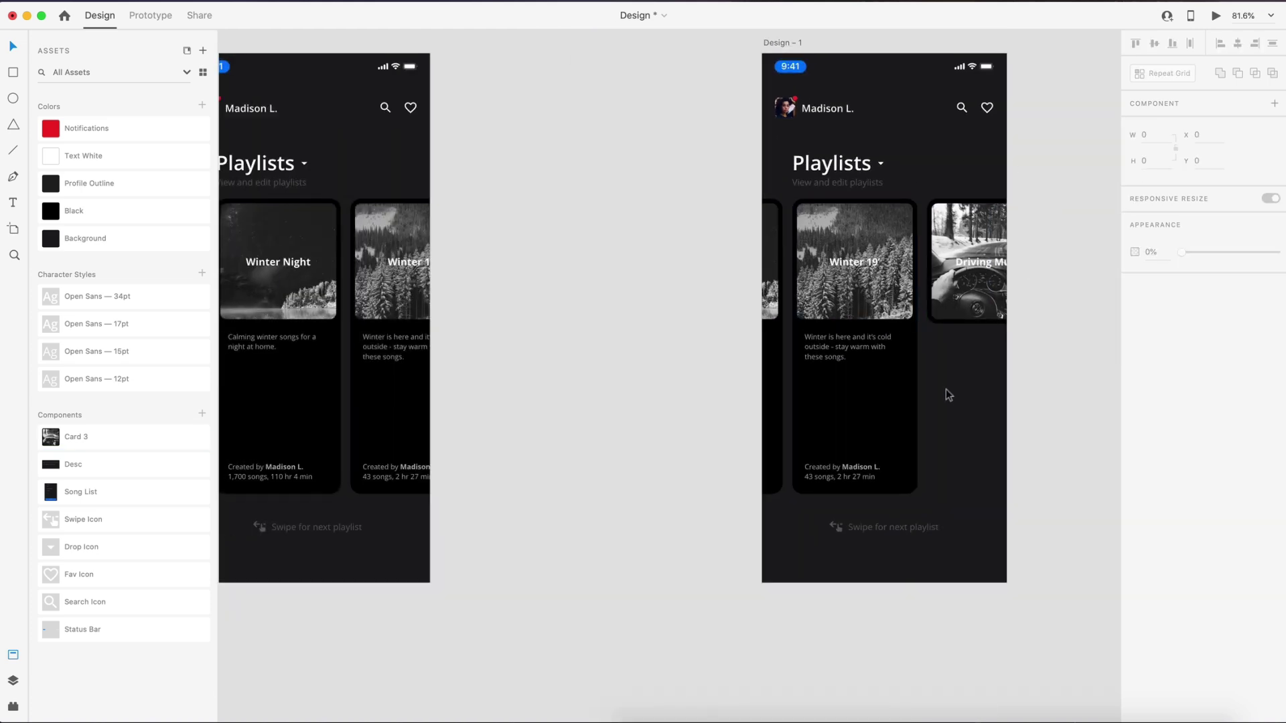
scroll(944, 386, "left", 3)
- Move the Driving Music card after Winter 19' in the Design artboard's carousel
left_click(1028, 275)
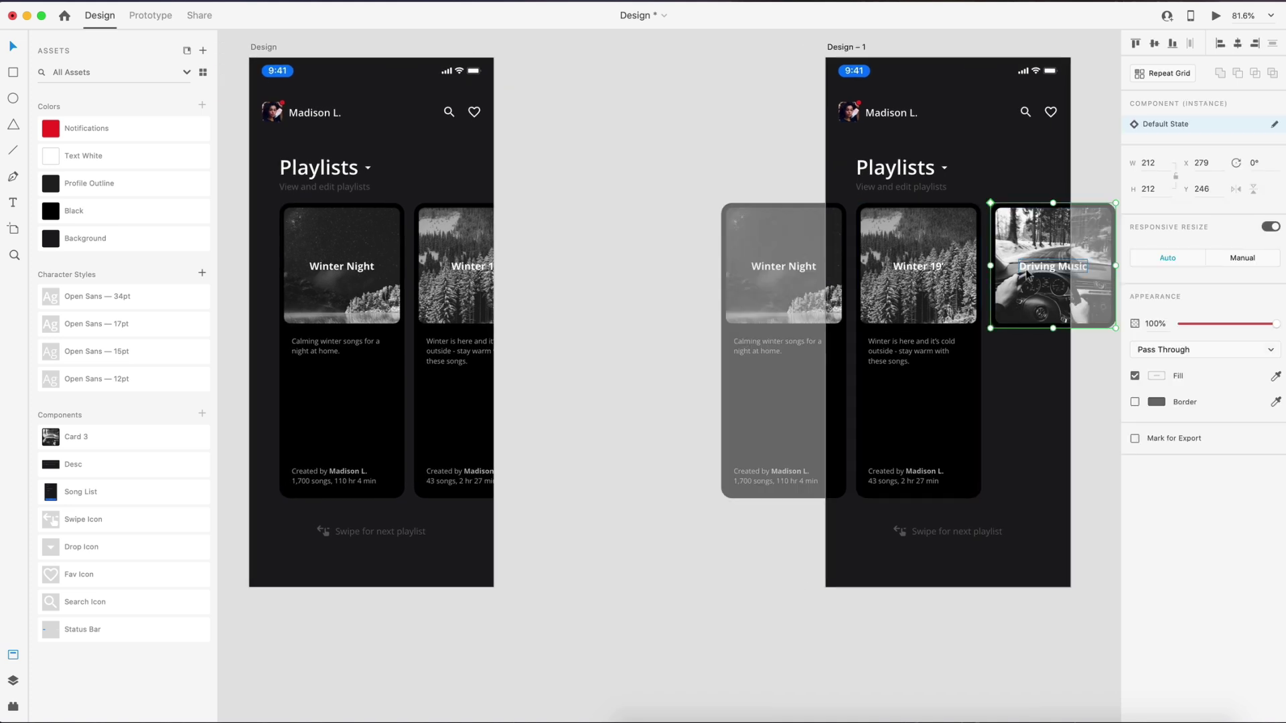
scroll(649, 297, "left", 5)
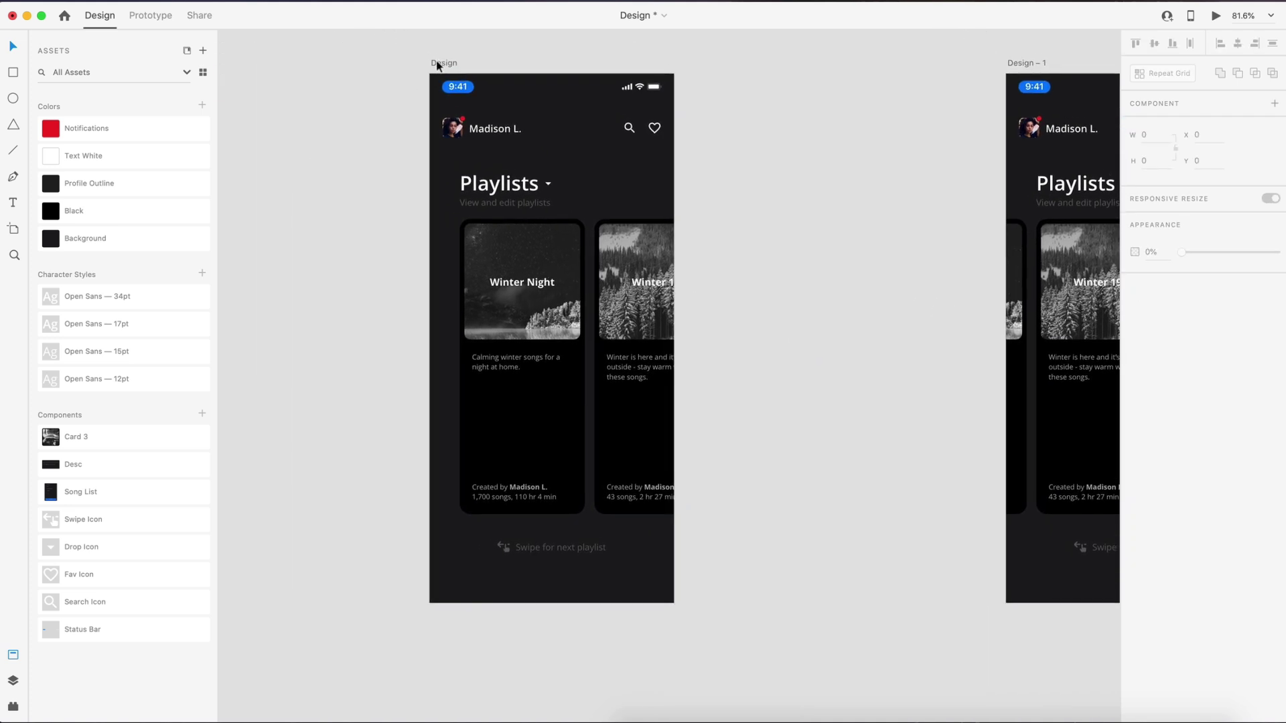
left_click(436, 62)
left_click(610, 288)
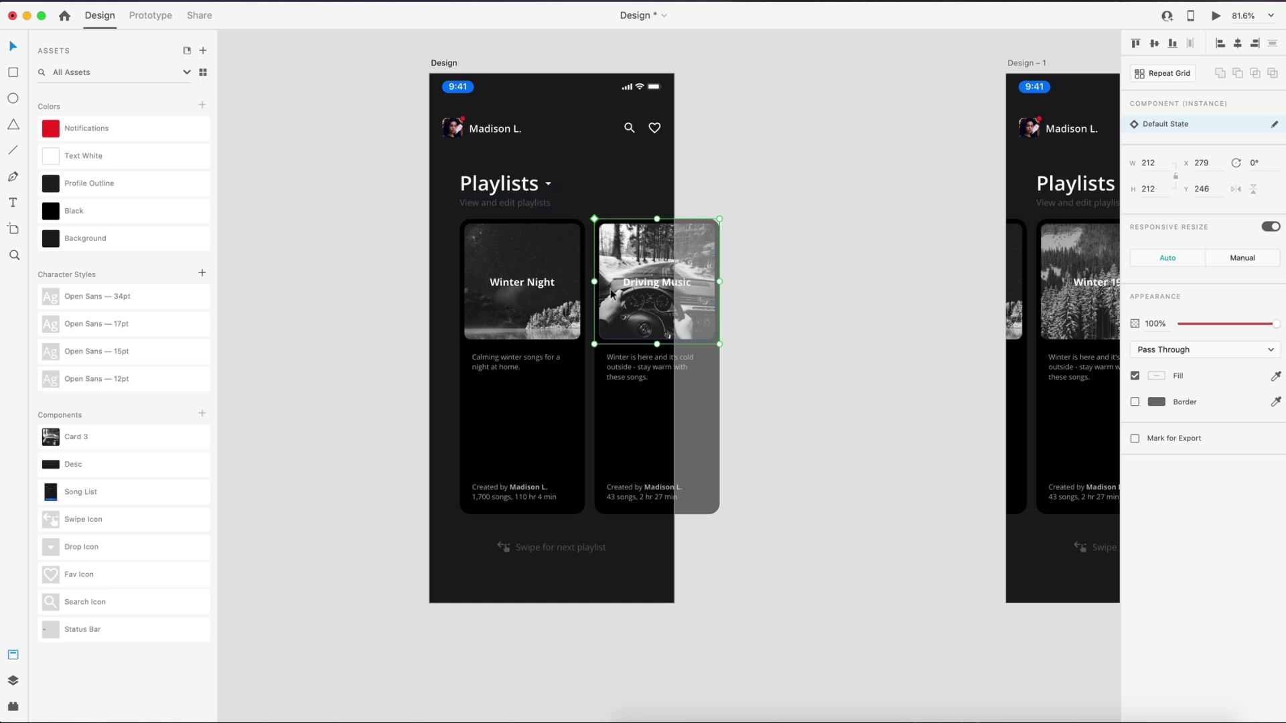
left_click_drag(609, 288, 744, 288)
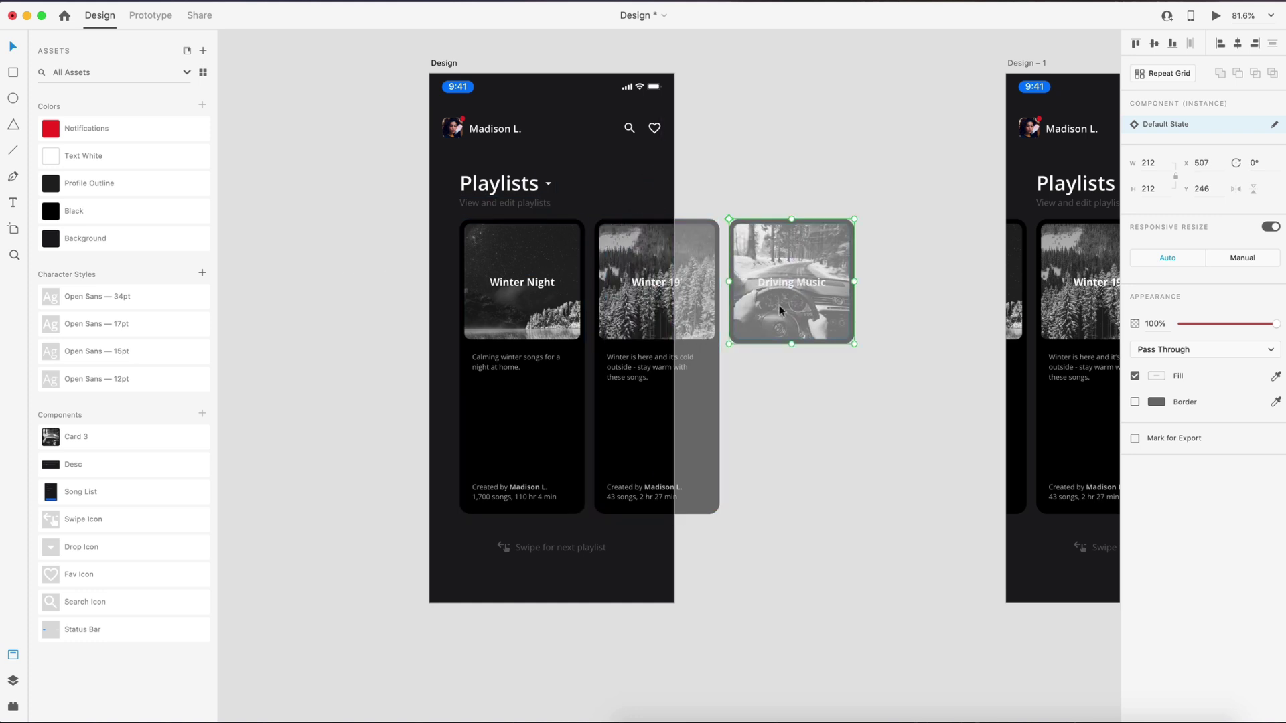
left_click(806, 395)
scroll(866, 455, "down", 5)
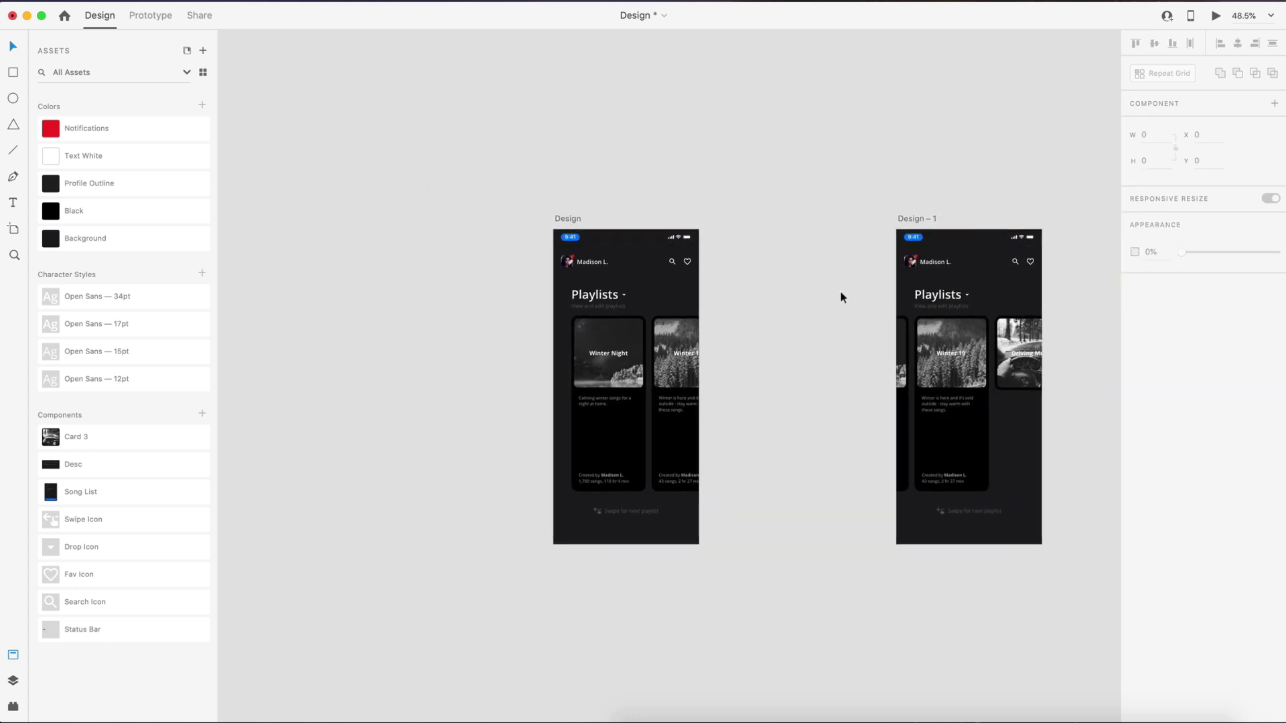
- Preview the Design artboard, stepping the carousel between Winter Night and Winter 19'
left_click(1214, 15)
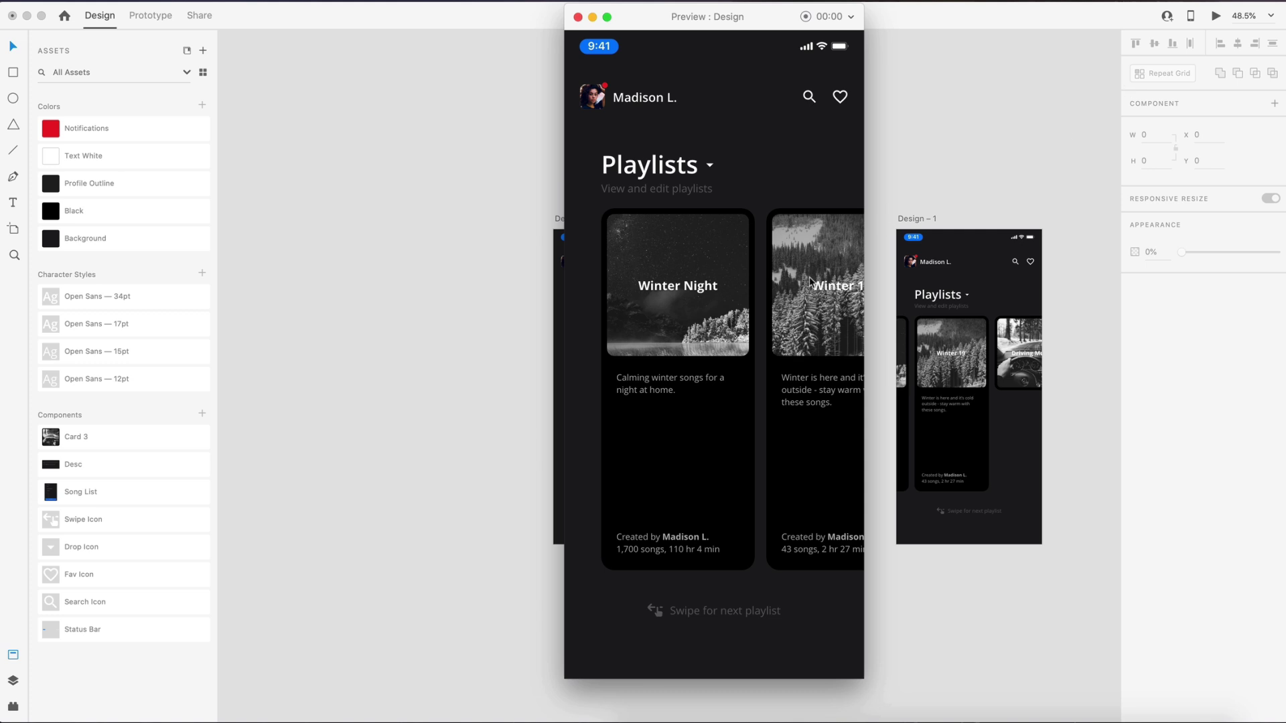
left_click(701, 297)
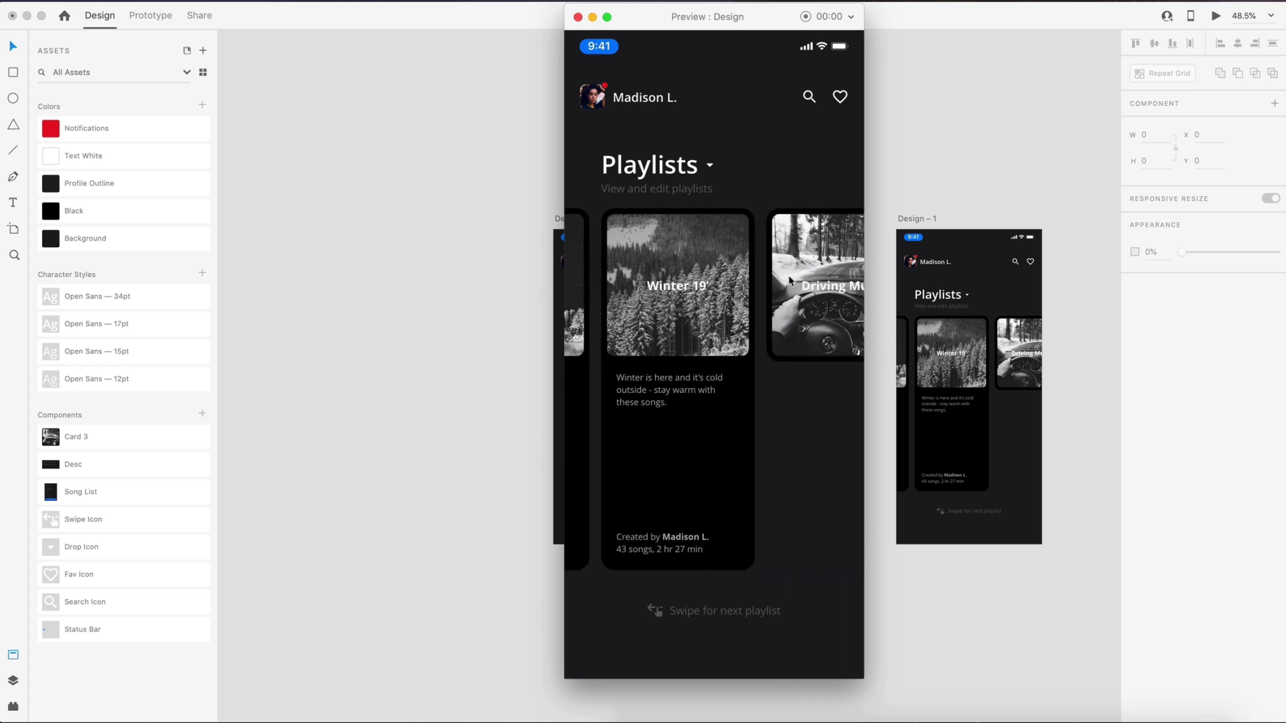
left_click(641, 325)
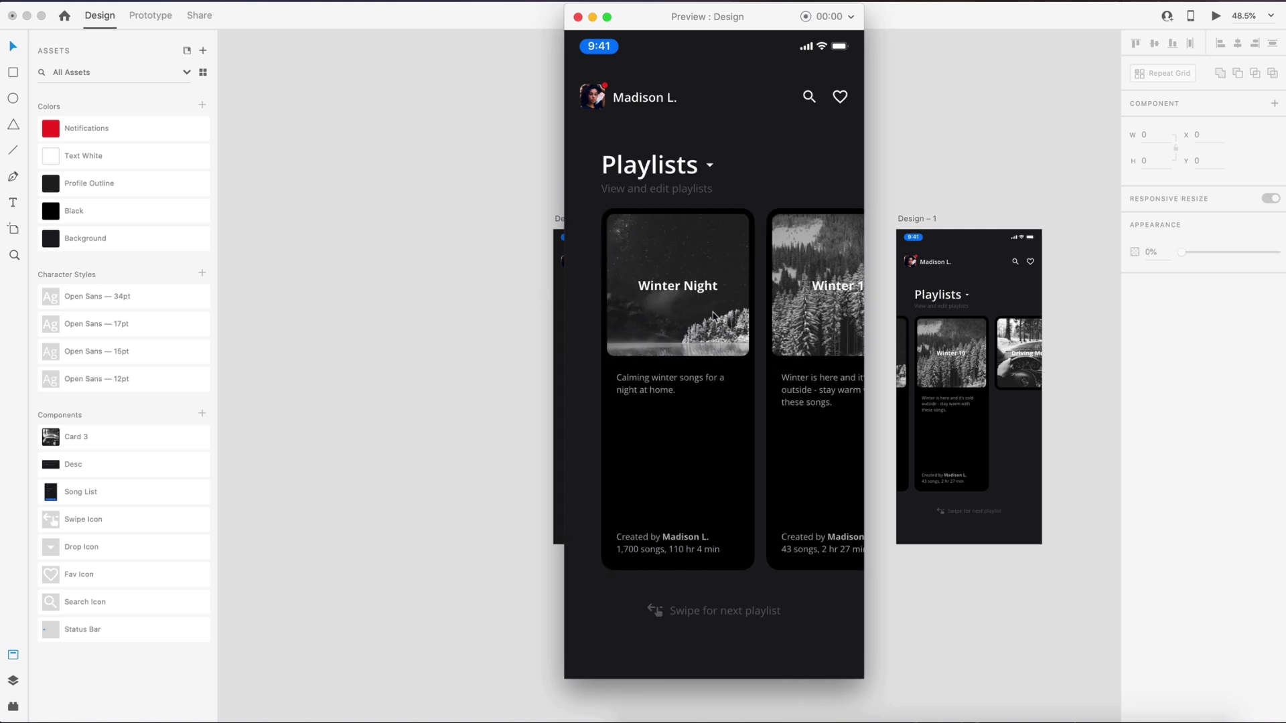
left_click(713, 315)
left_click(577, 17)
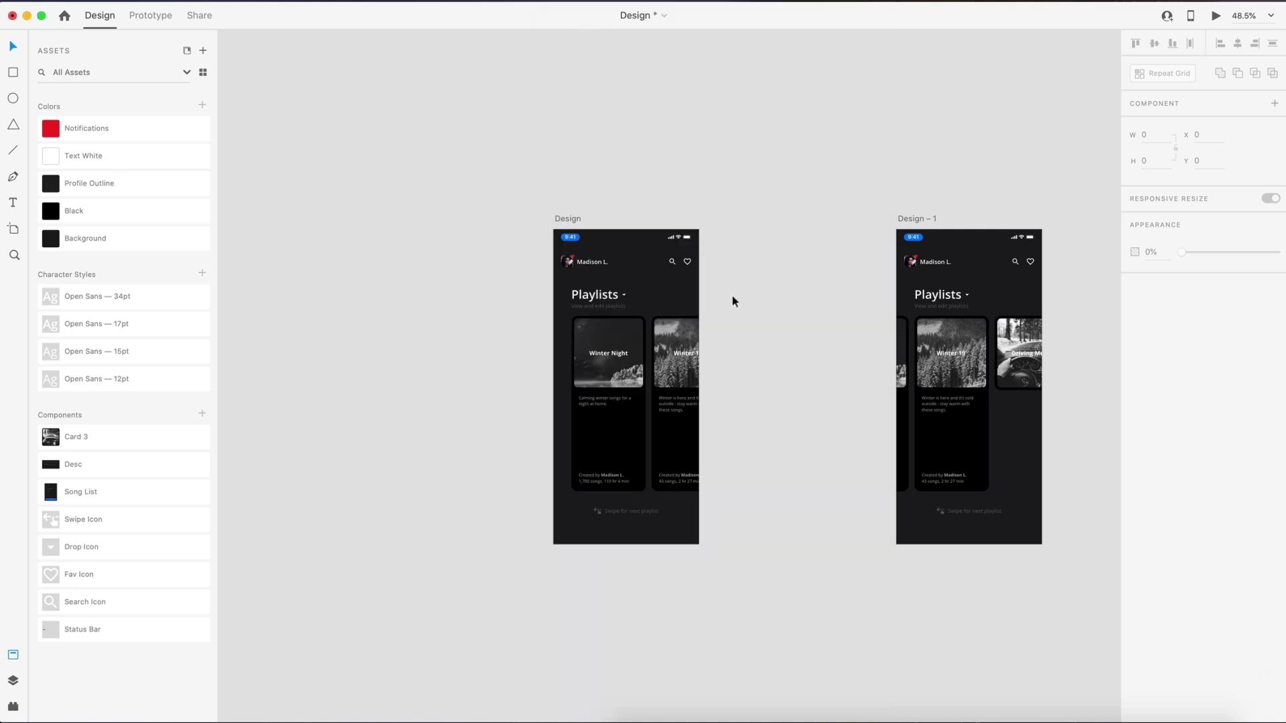
- Put Design – 1 beside Design and shorten Design's Winter 19' card background to H 212
left_click_drag(912, 220, 737, 215)
key("super+equal")
left_click(765, 303)
scroll(766, 303, "right", 2)
scroll(766, 303, "up", 1)
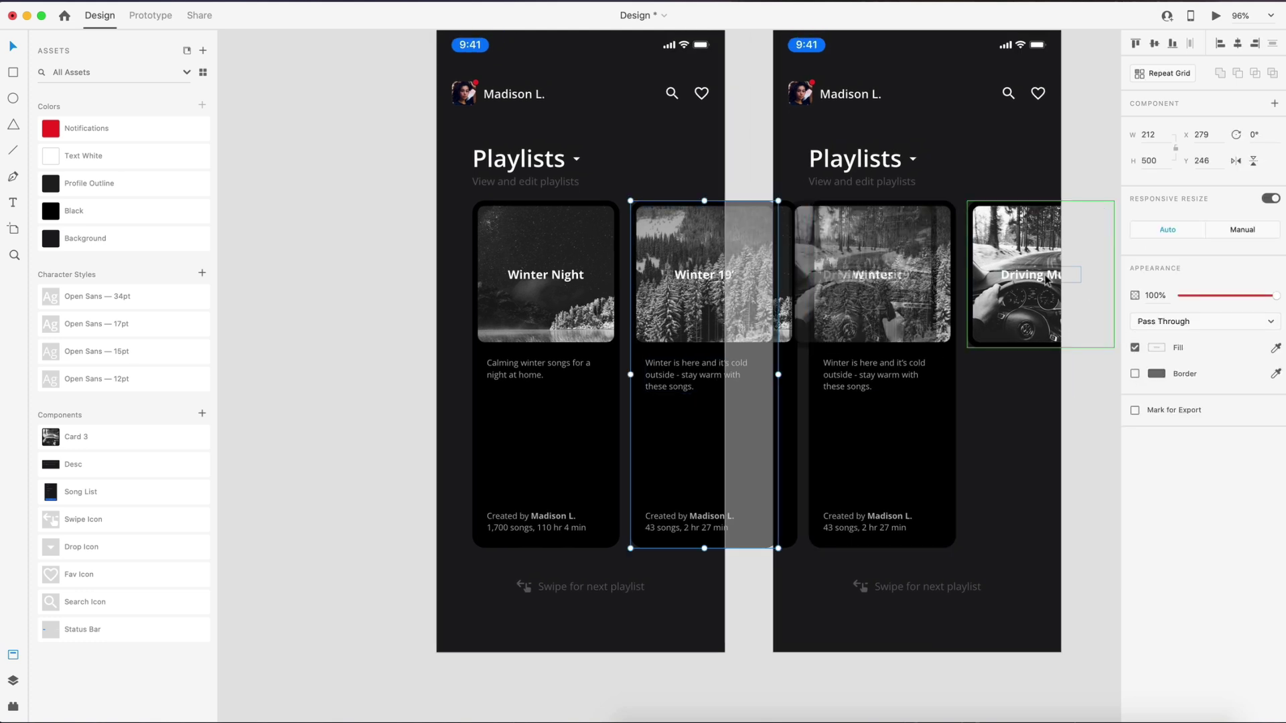
double_click(693, 485)
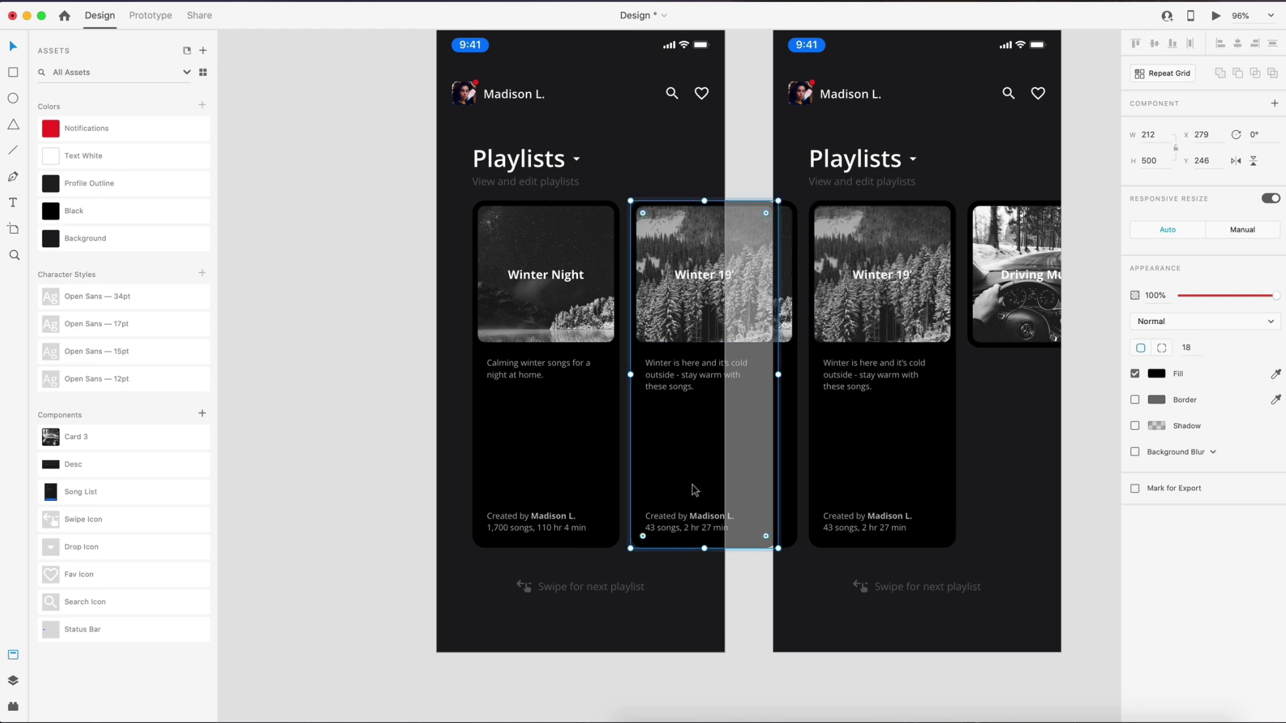
left_click_drag(704, 548, 704, 347)
scroll(704, 347, "up", 5)
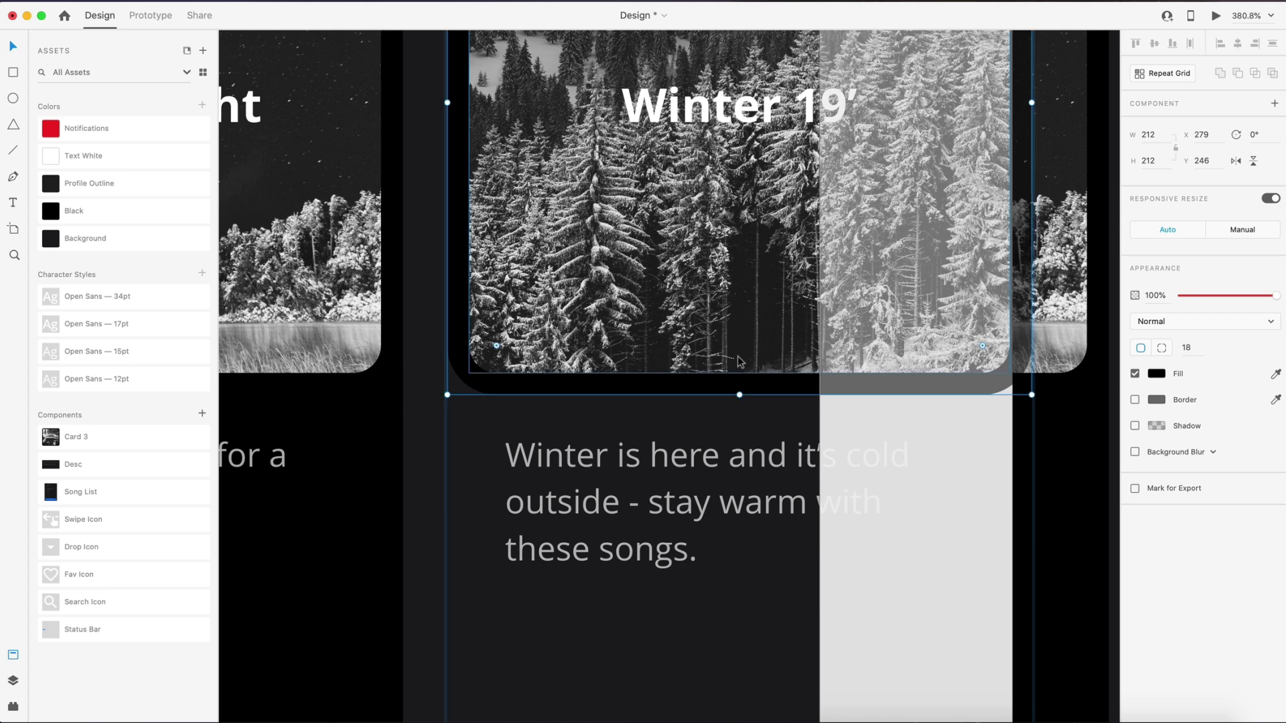
scroll(718, 295, "down", 5)
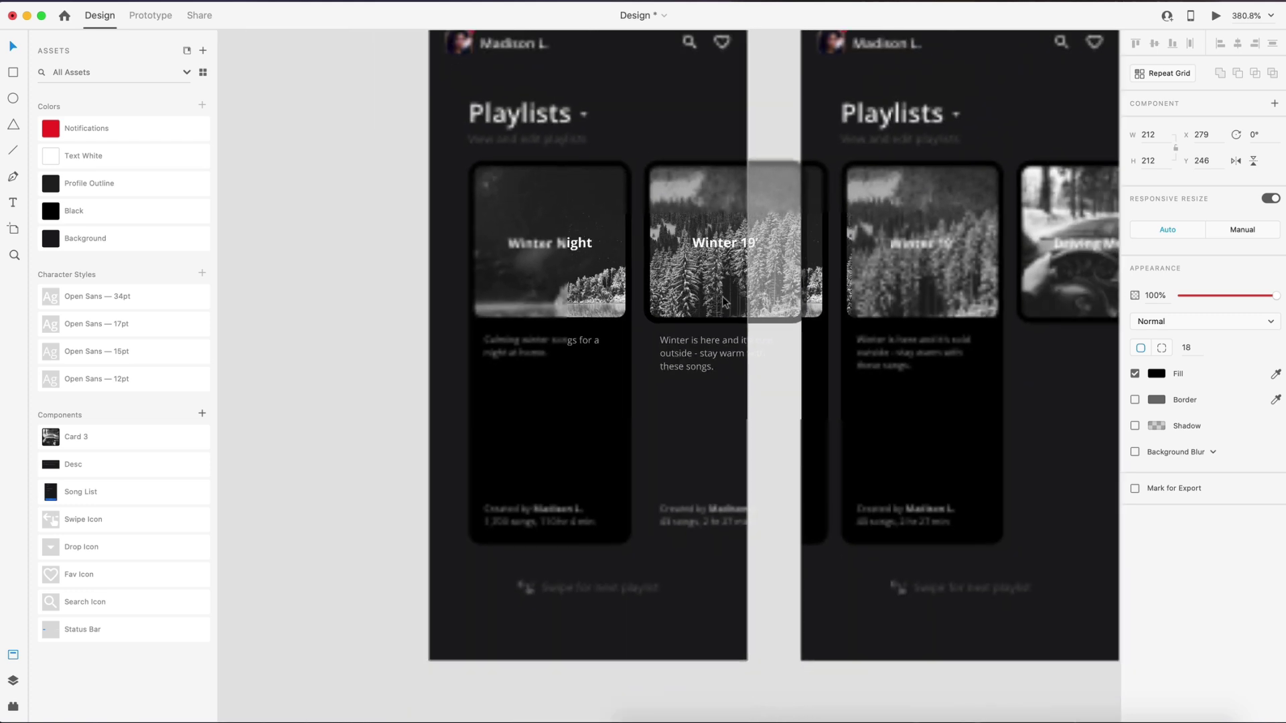
- Move the description and Created by texts up behind the image and set them to 0% opacity
left_click(702, 368)
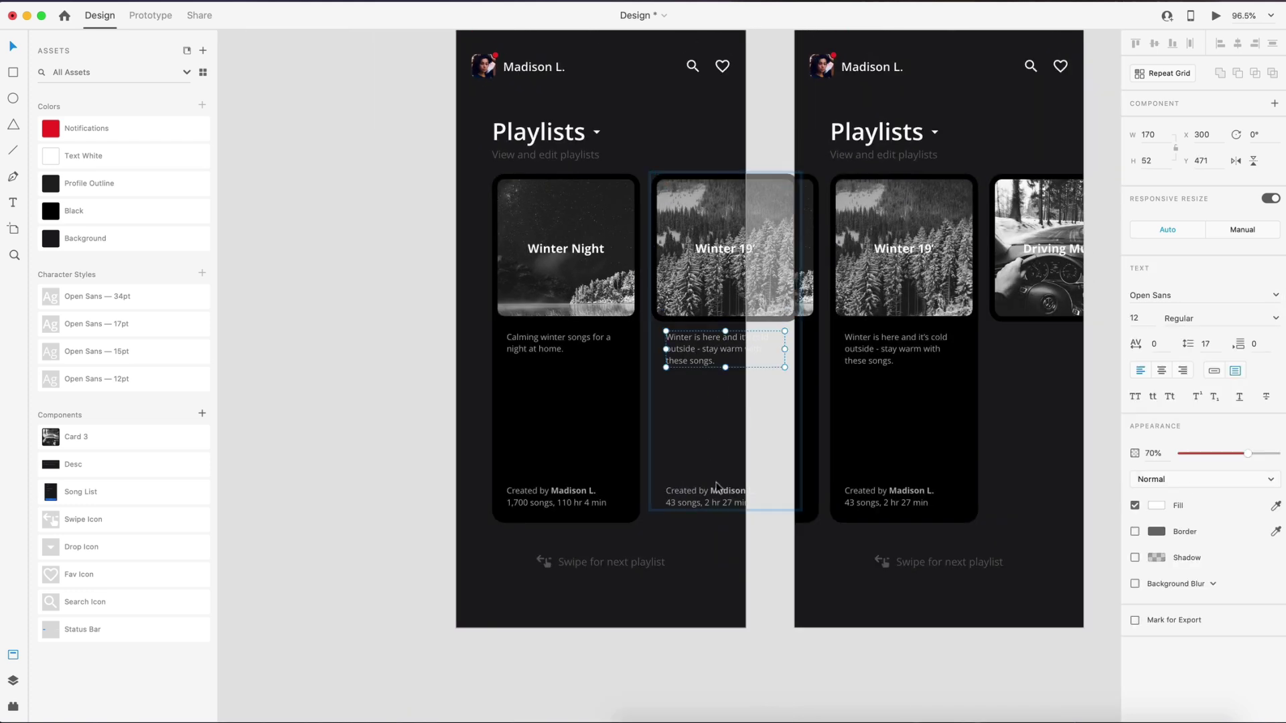
left_click(682, 497, "shift")
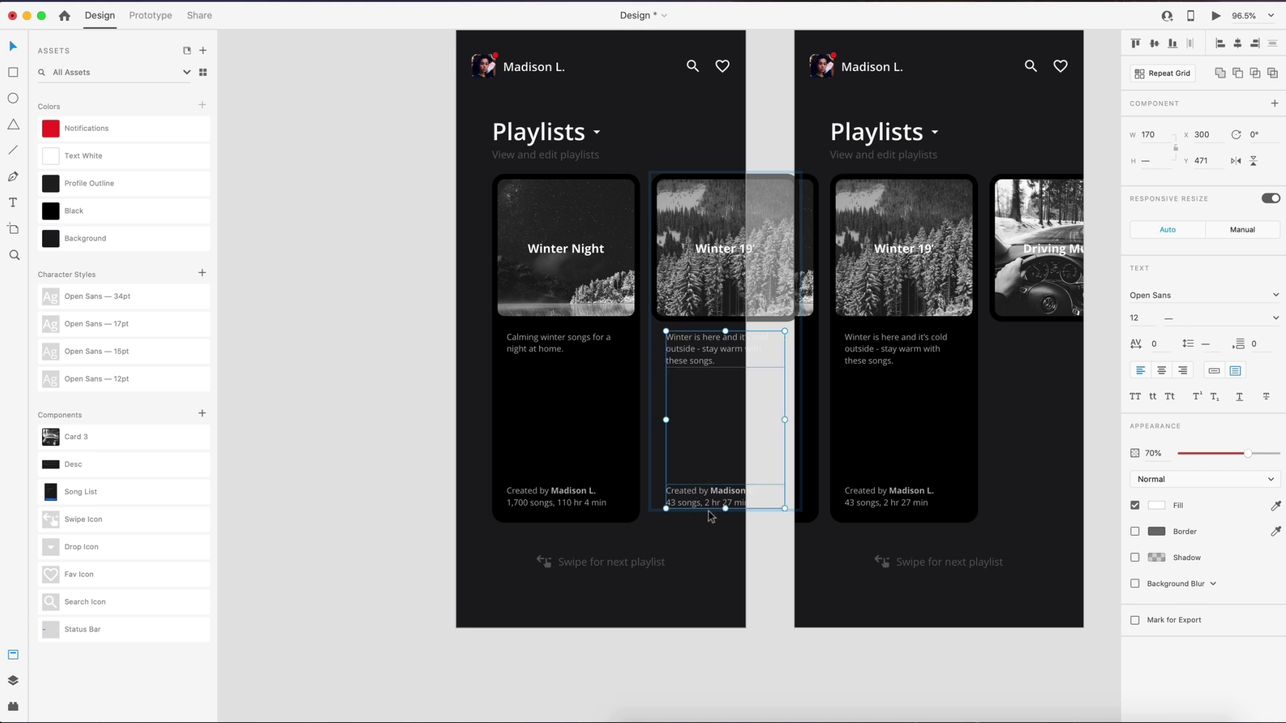
left_click_drag(690, 367, 714, 319)
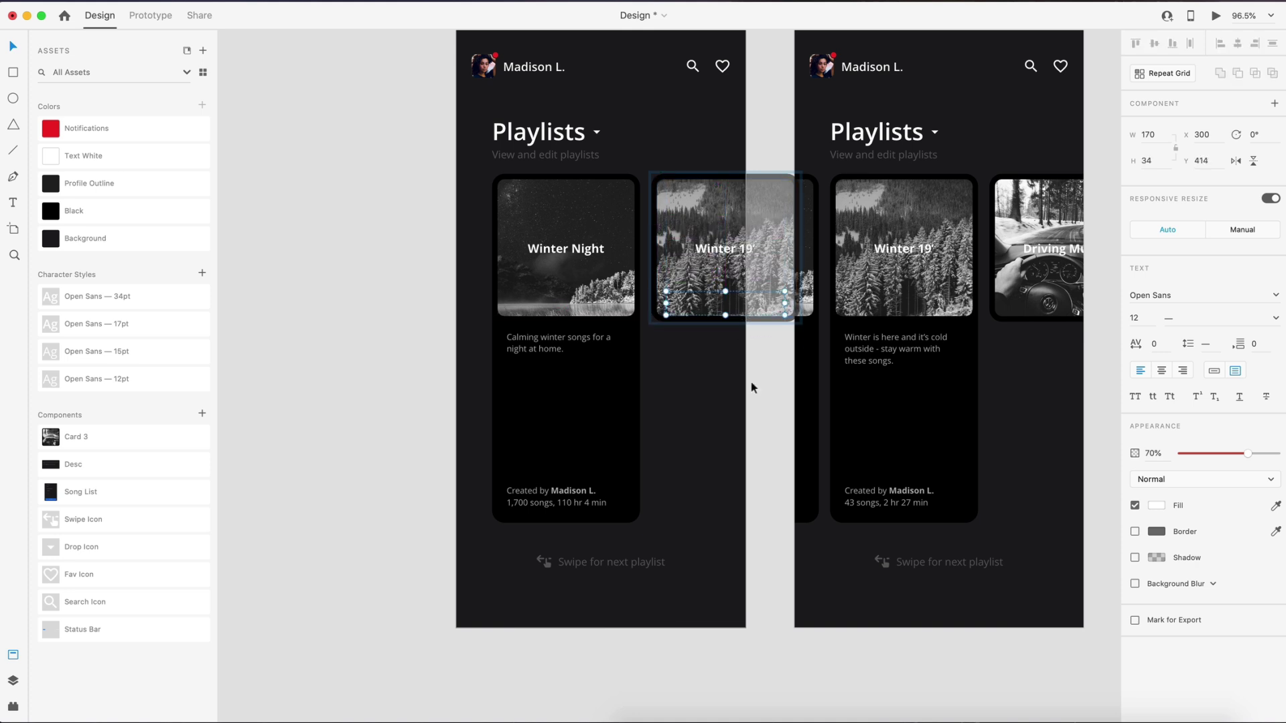
key("super+y")
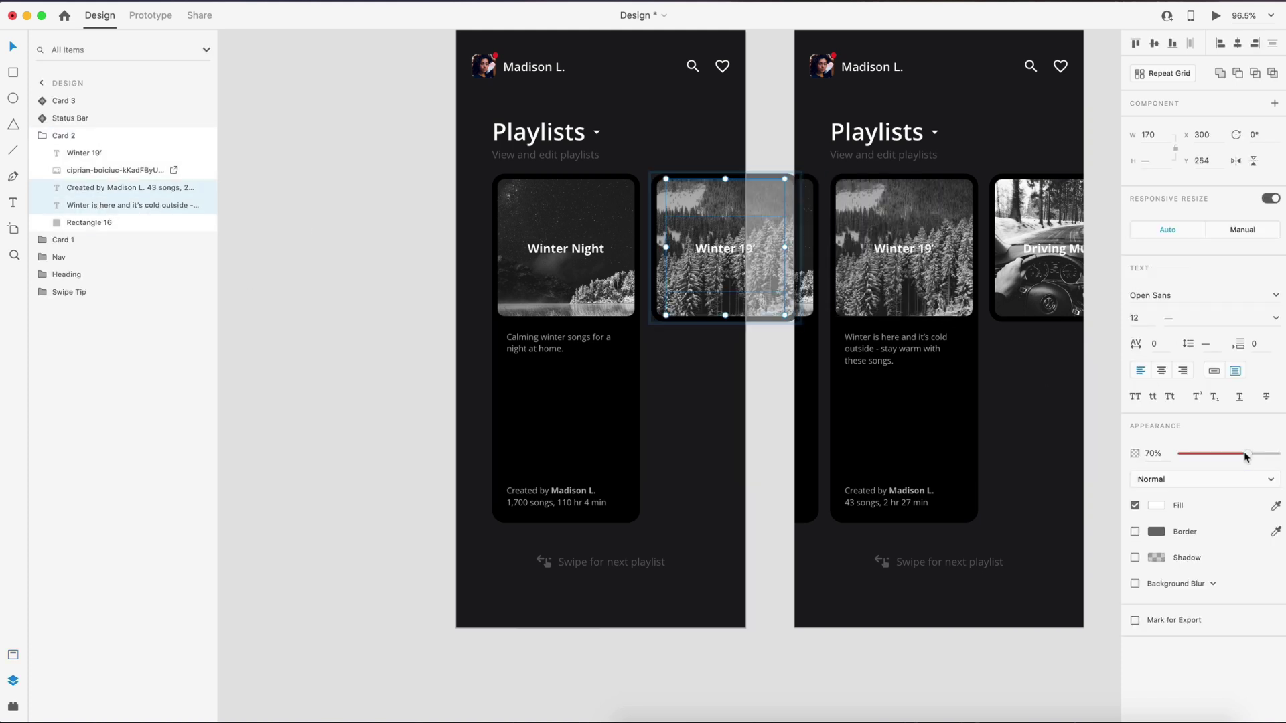
left_click_drag(1246, 457, 1168, 451)
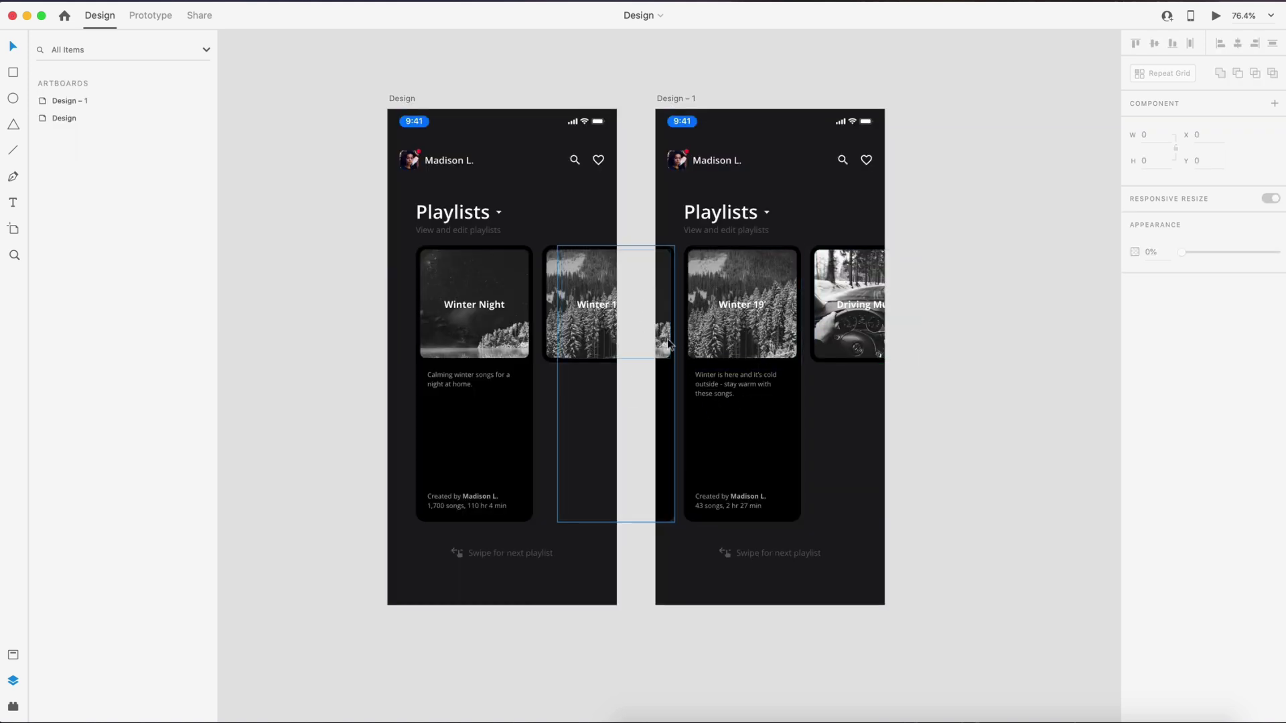
- Set the height of the Winter Night card's background rectangle on Design – 1 to 212
left_click(671, 382)
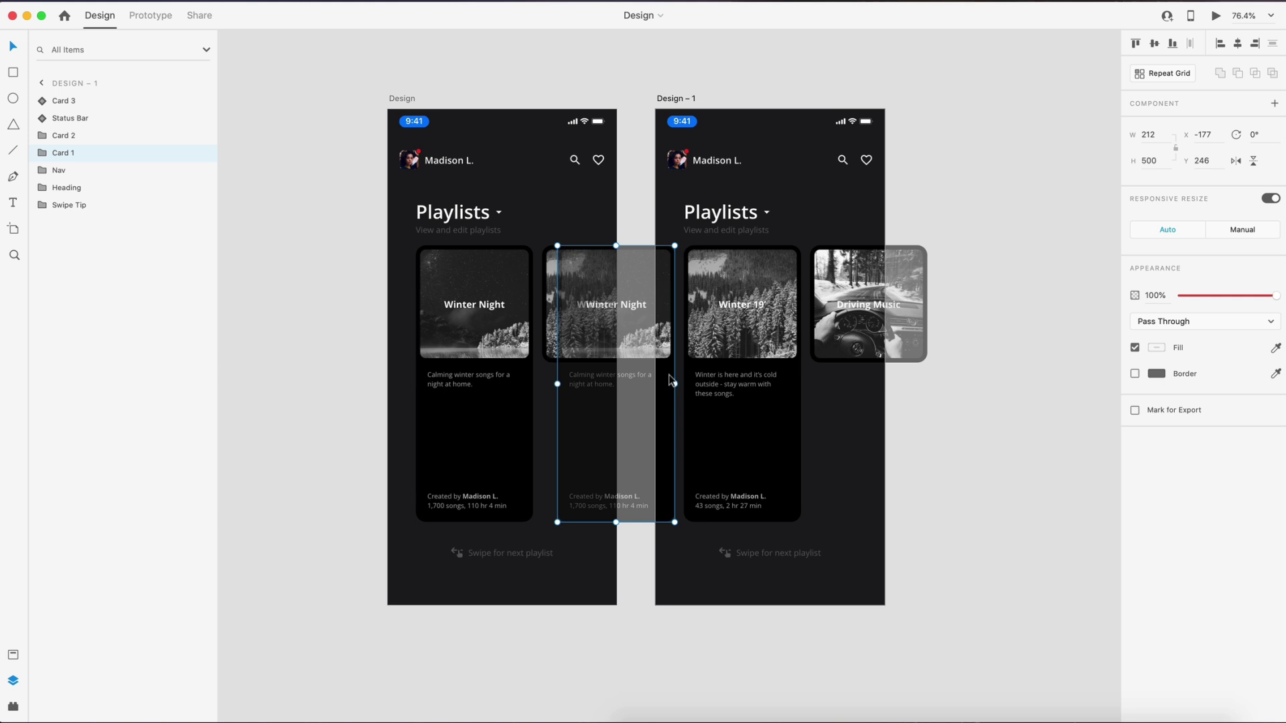
double_click(670, 385)
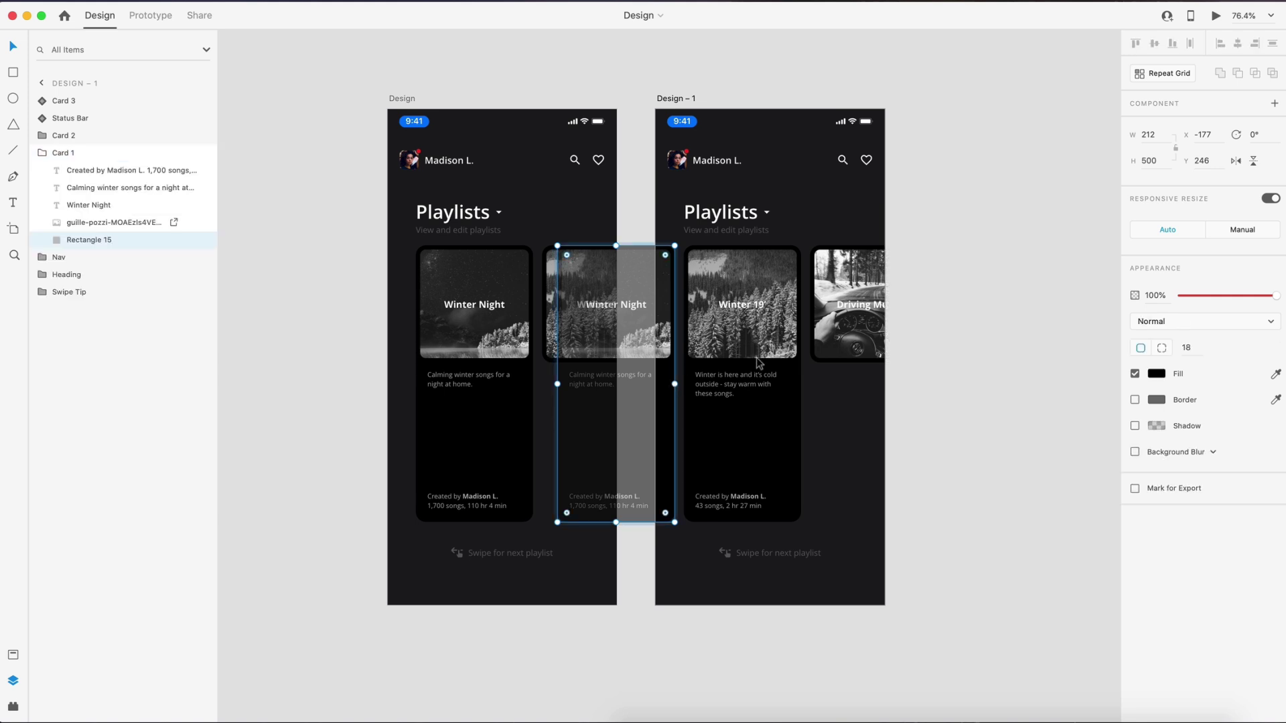
left_click(1156, 163)
type("212")
key("Return")
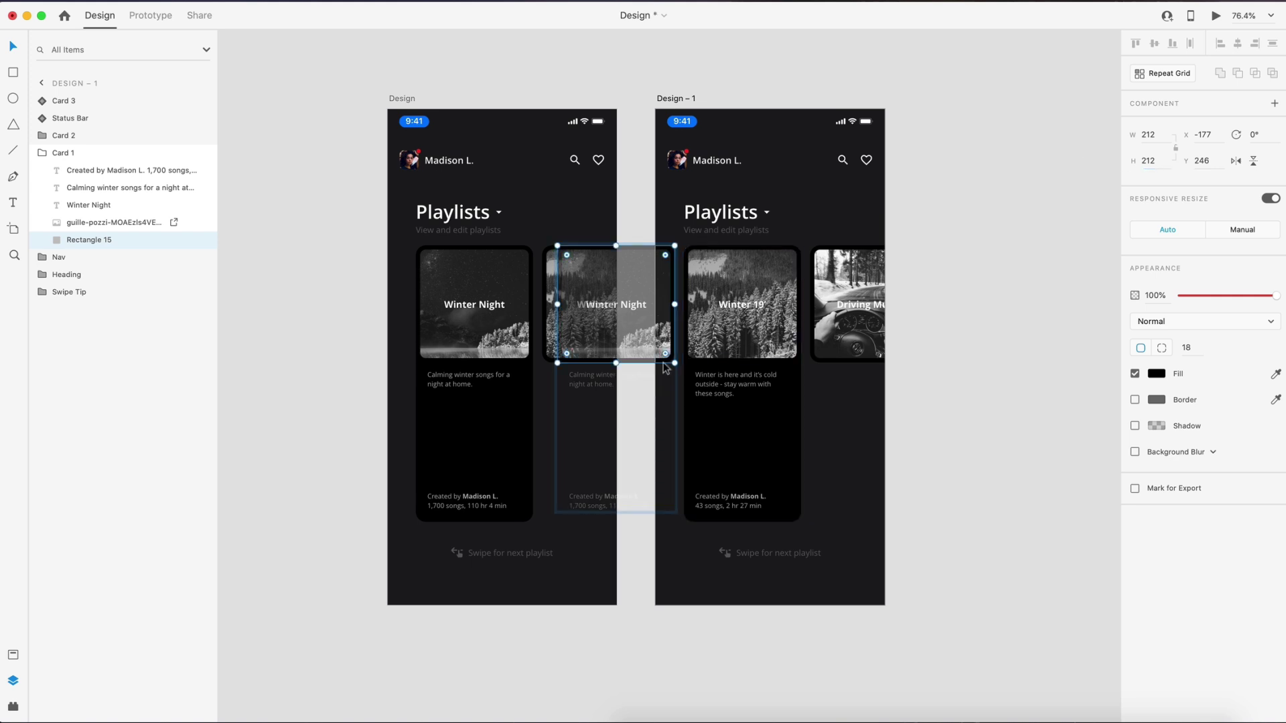
- Move the description and Created by texts up over the card image and fade them to 0% opacity
left_click(613, 381)
left_click(625, 495, "shift")
left_click_drag(625, 495, 630, 343)
left_click(641, 379)
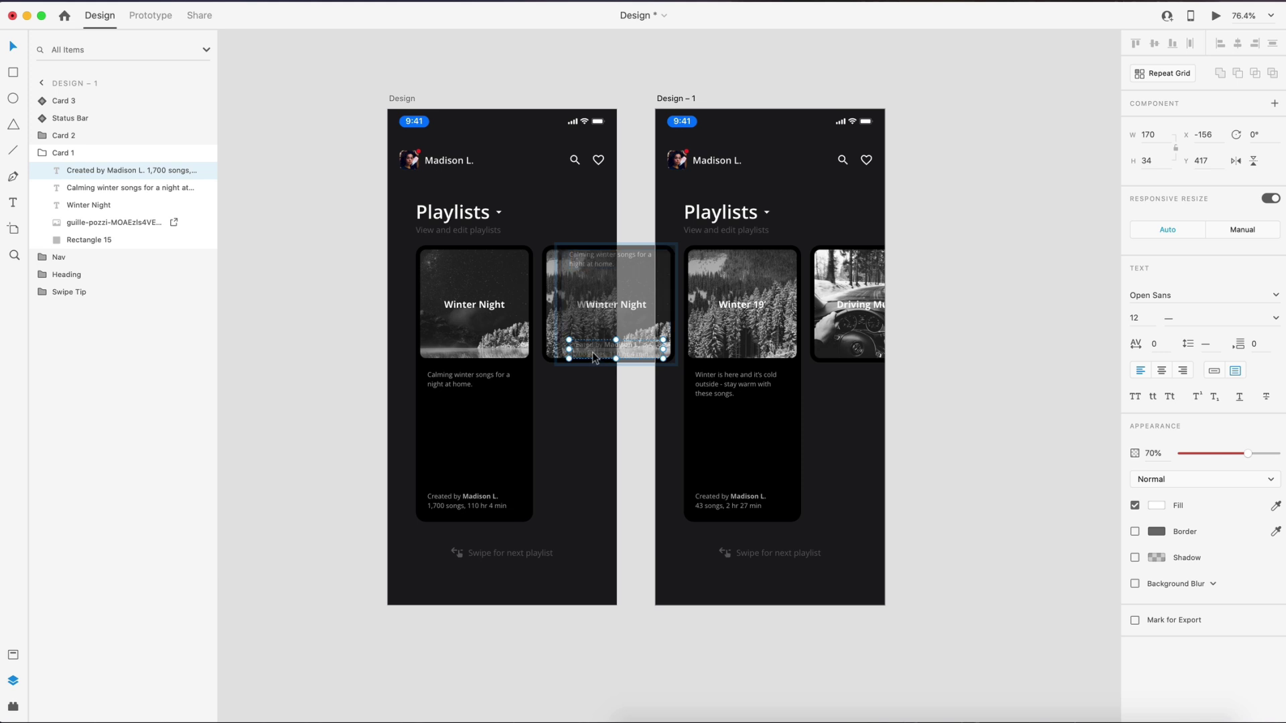
left_click(609, 263, "shift")
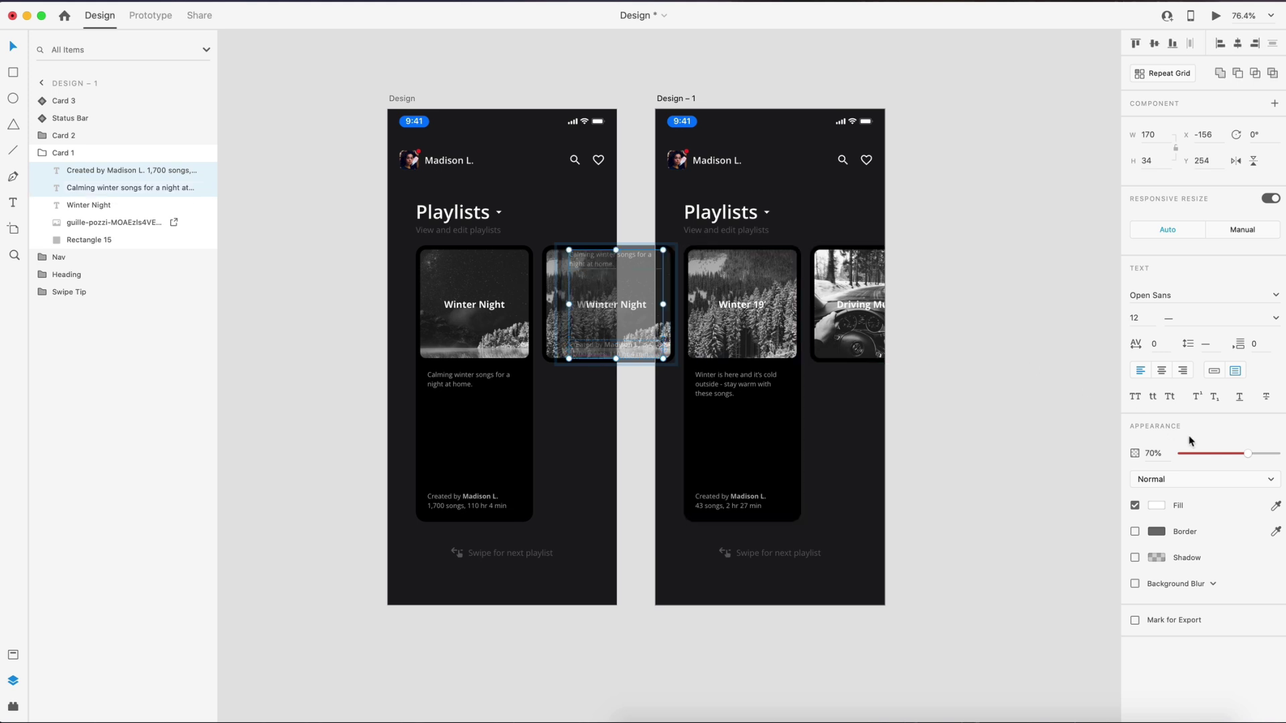
left_click_drag(1247, 457, 1171, 455)
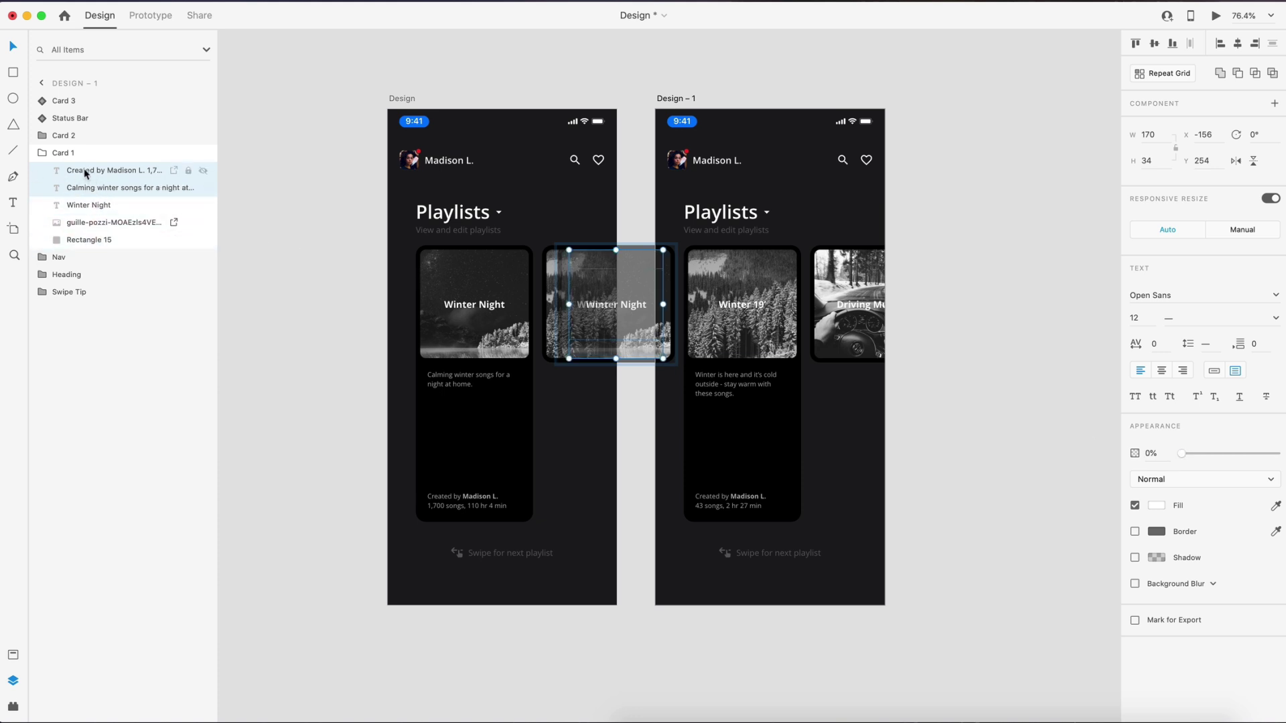
- On Design, stack the Winter Night description and Created by layers beneath the card image
left_click_drag(86, 173, 93, 241)
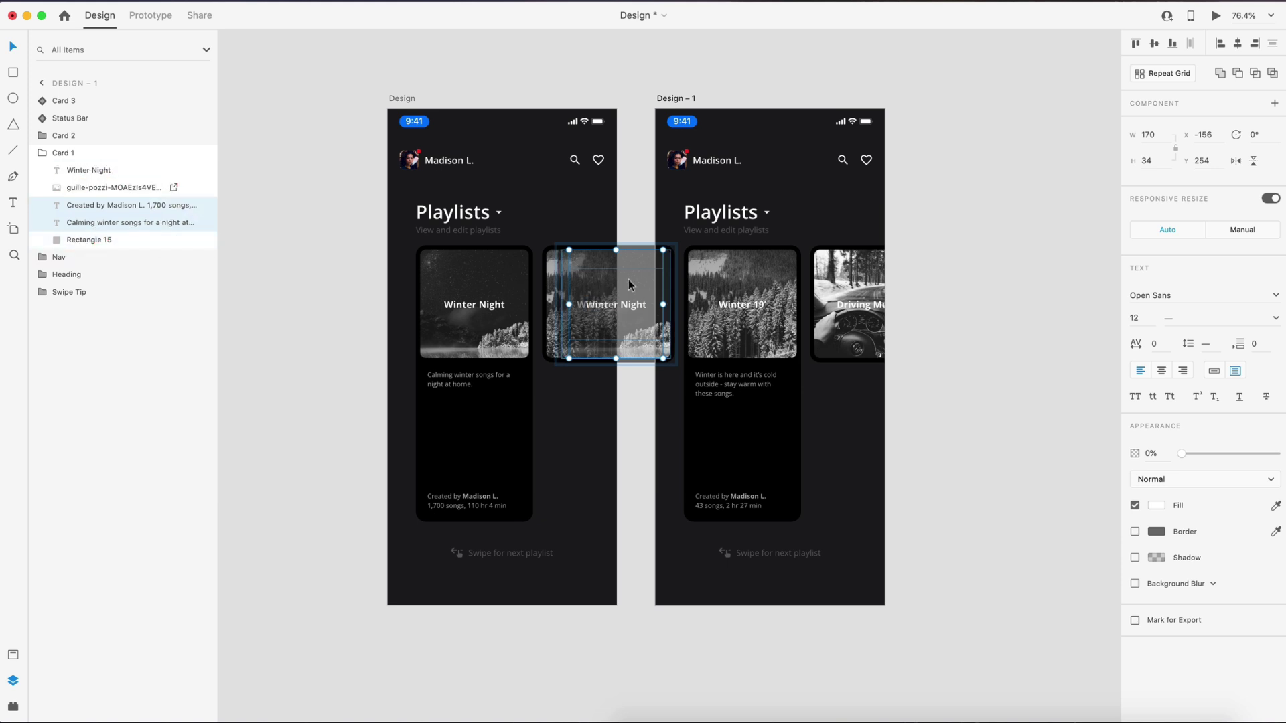
key("ctrl+z")
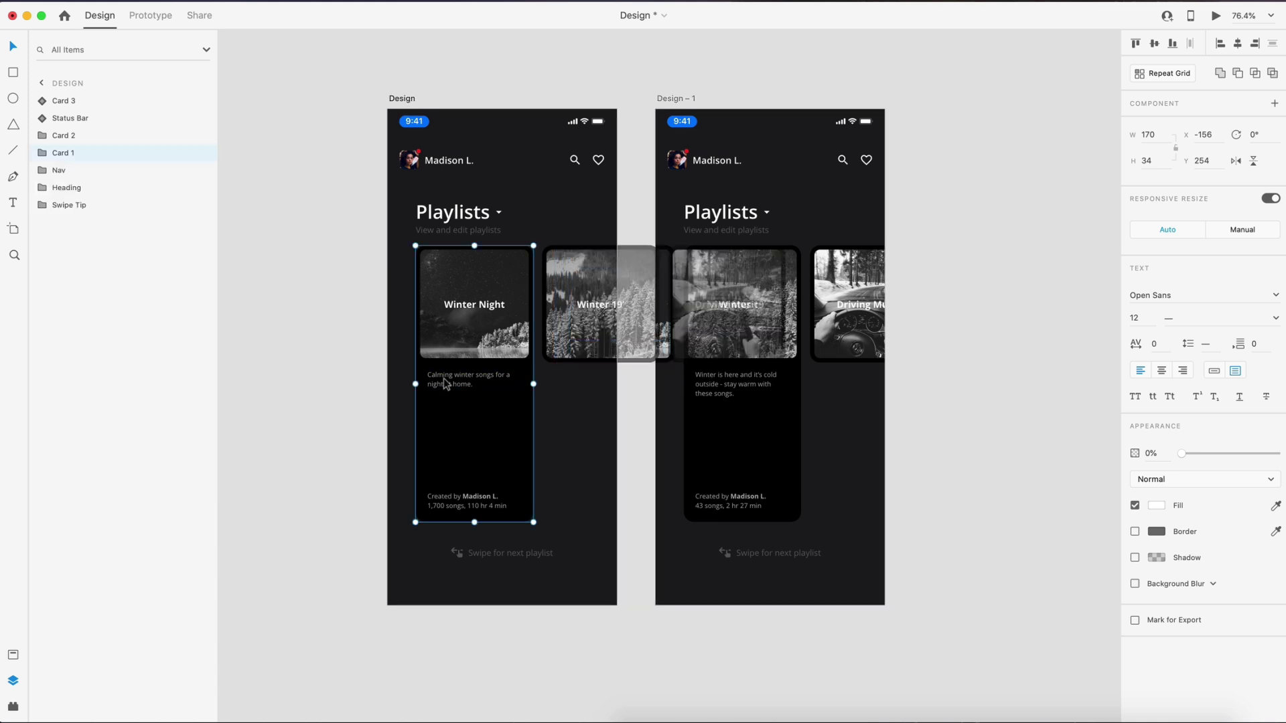
left_click(459, 384)
left_click(101, 171, "shift")
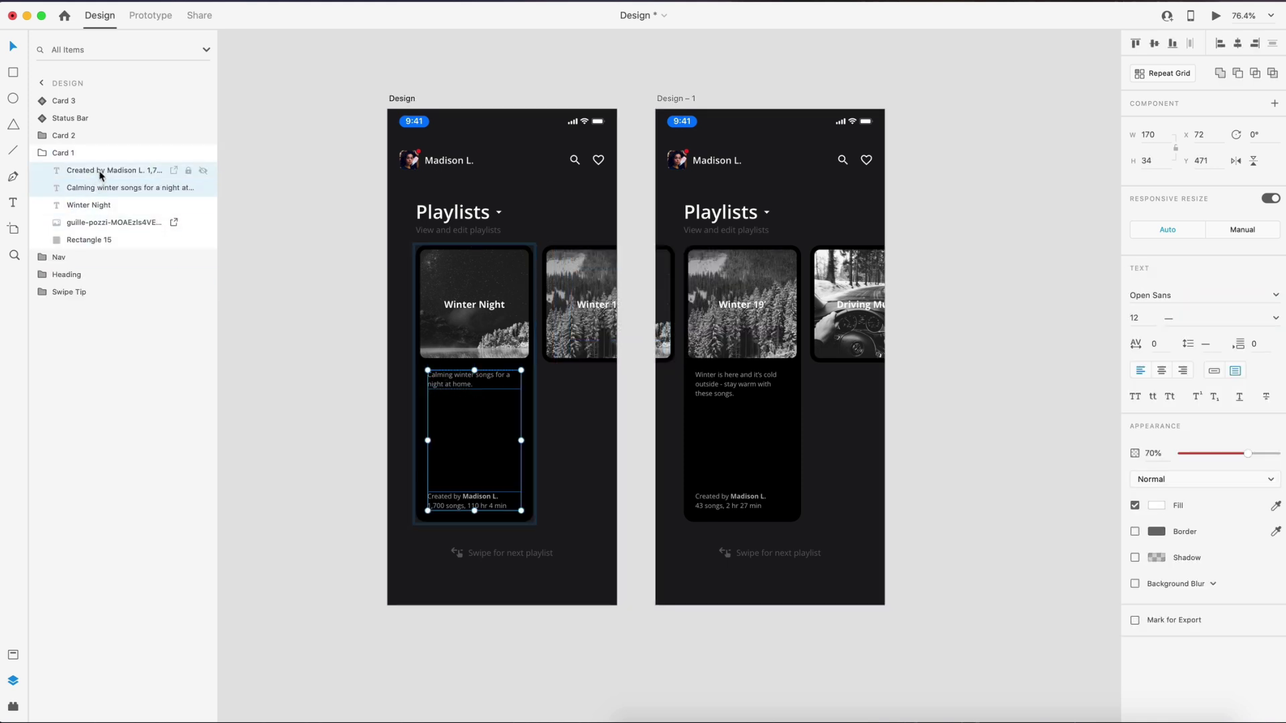
left_click_drag(102, 173, 98, 231)
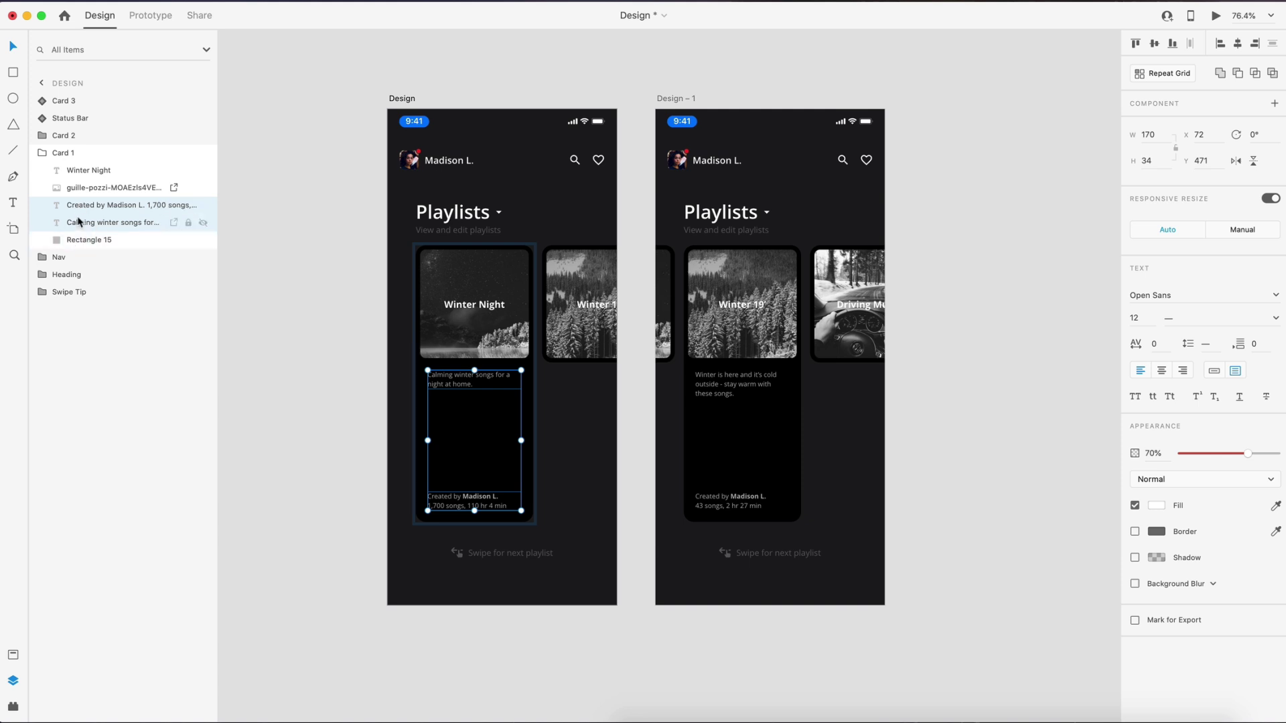
left_click(348, 199)
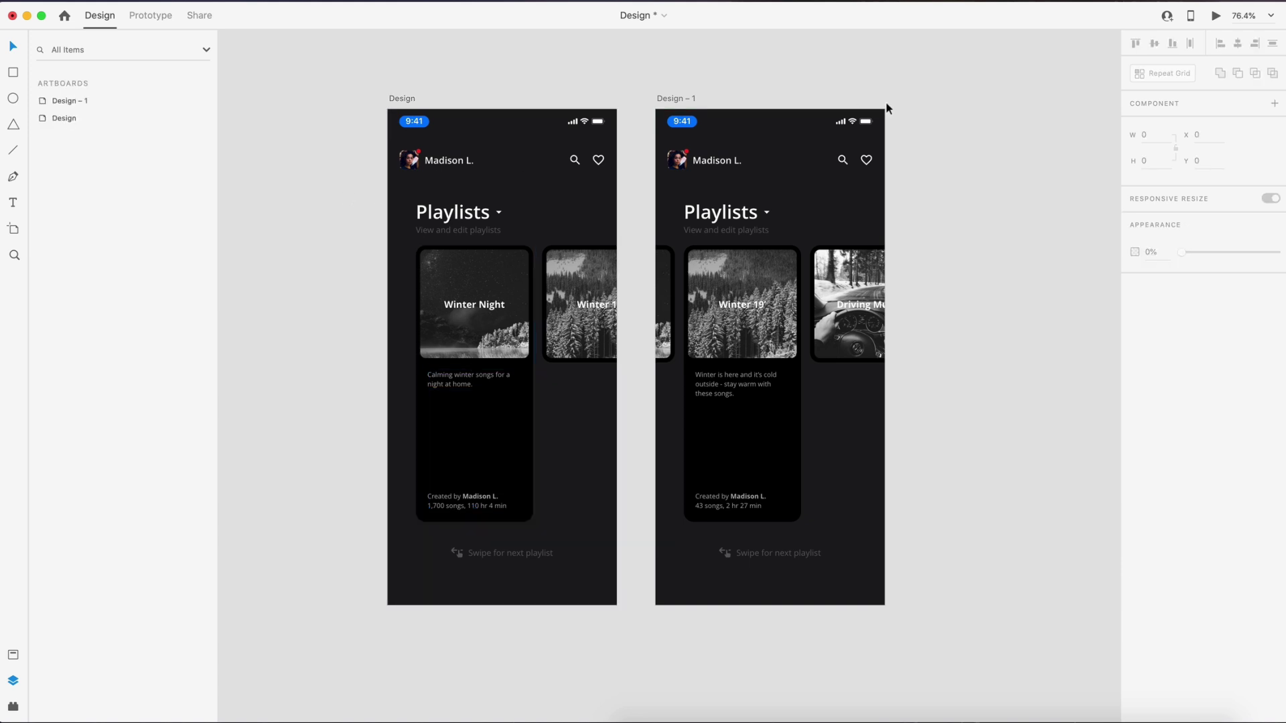
- Preview the Design artboard and swipe the carousel through to the Winter 19' playlist
left_click(1215, 16)
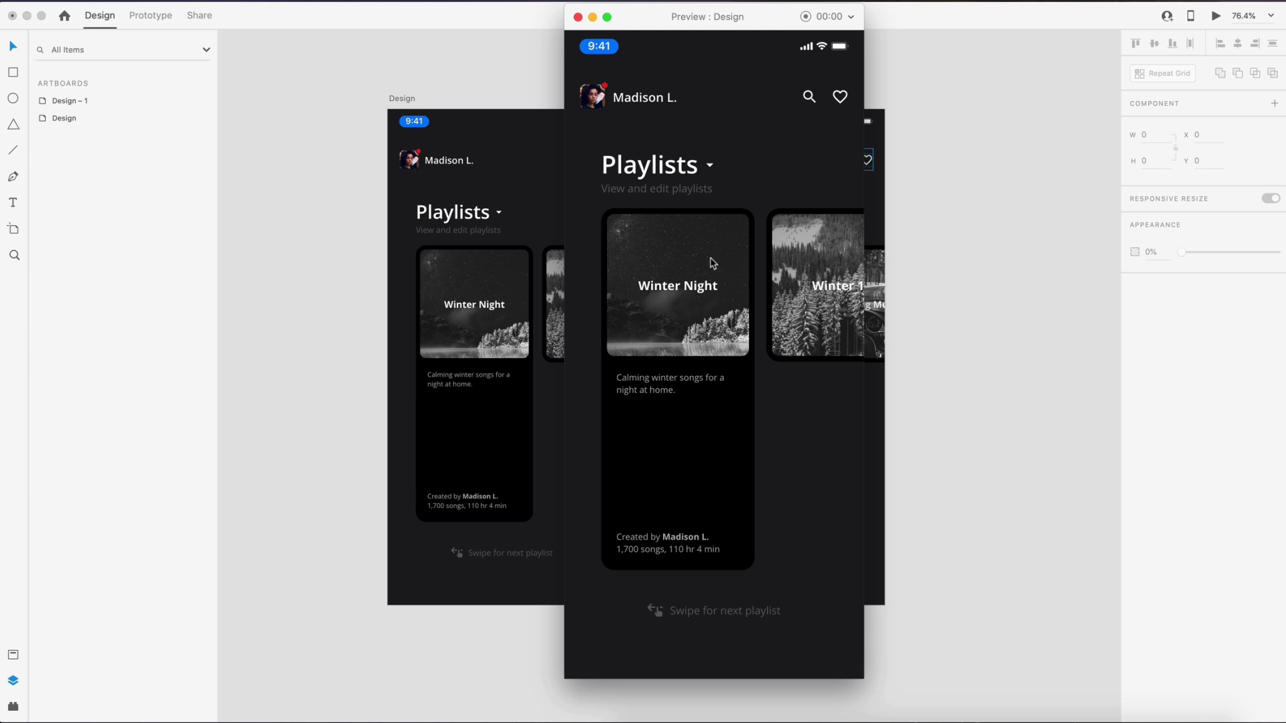
left_click_drag(709, 264, 611, 279)
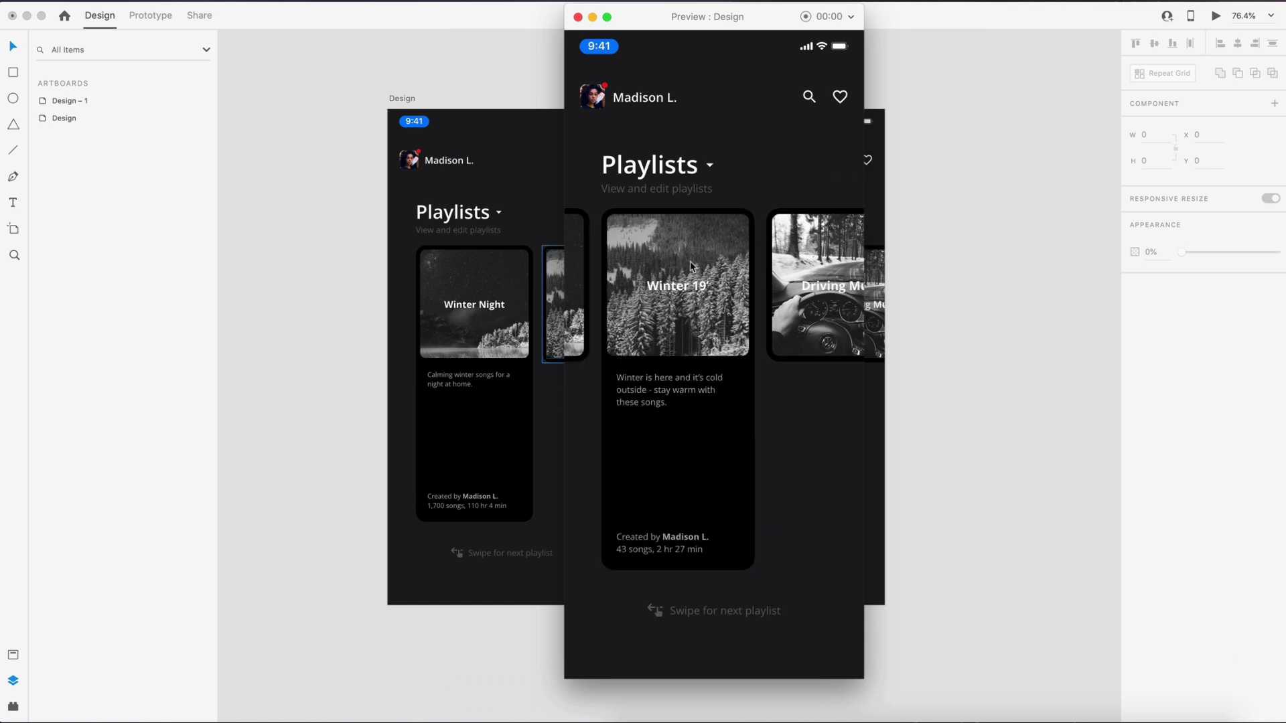
left_click_drag(694, 266, 602, 270)
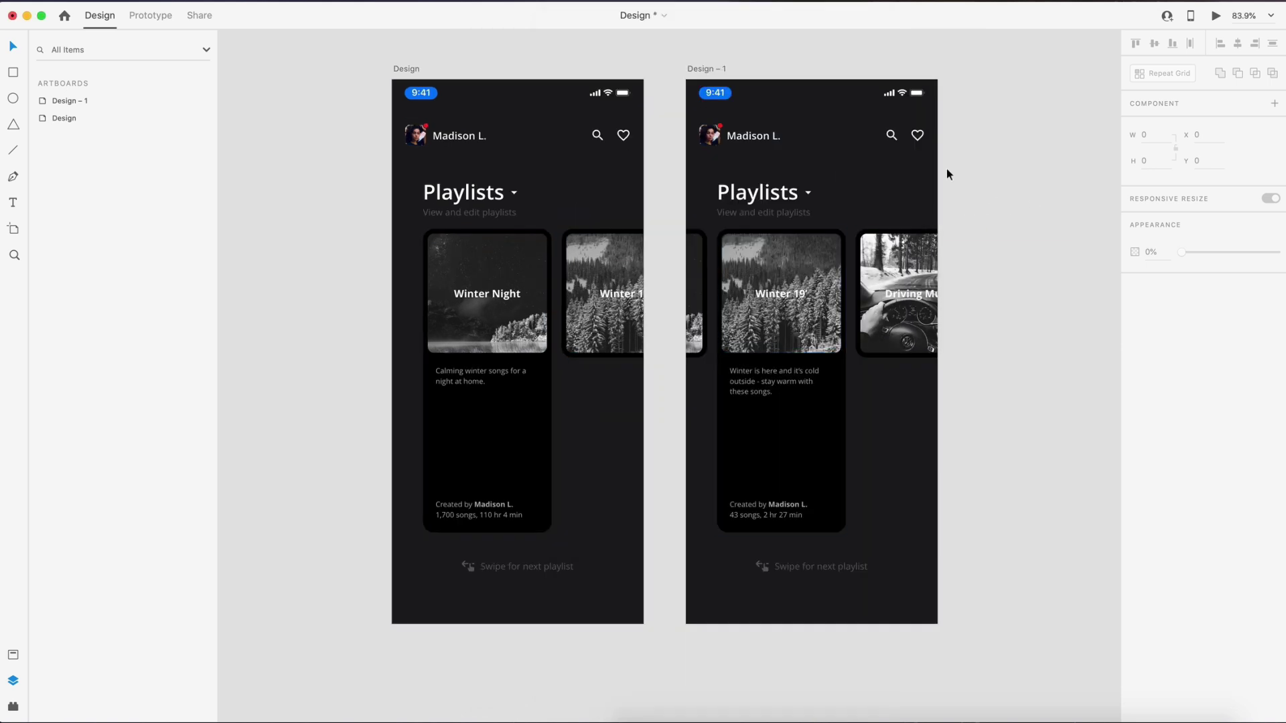
left_click(758, 73)
- Move Design – 1 further right and place Card 3 between Card 2 and Card 1 on Design
left_click_drag(758, 75, 955, 76)
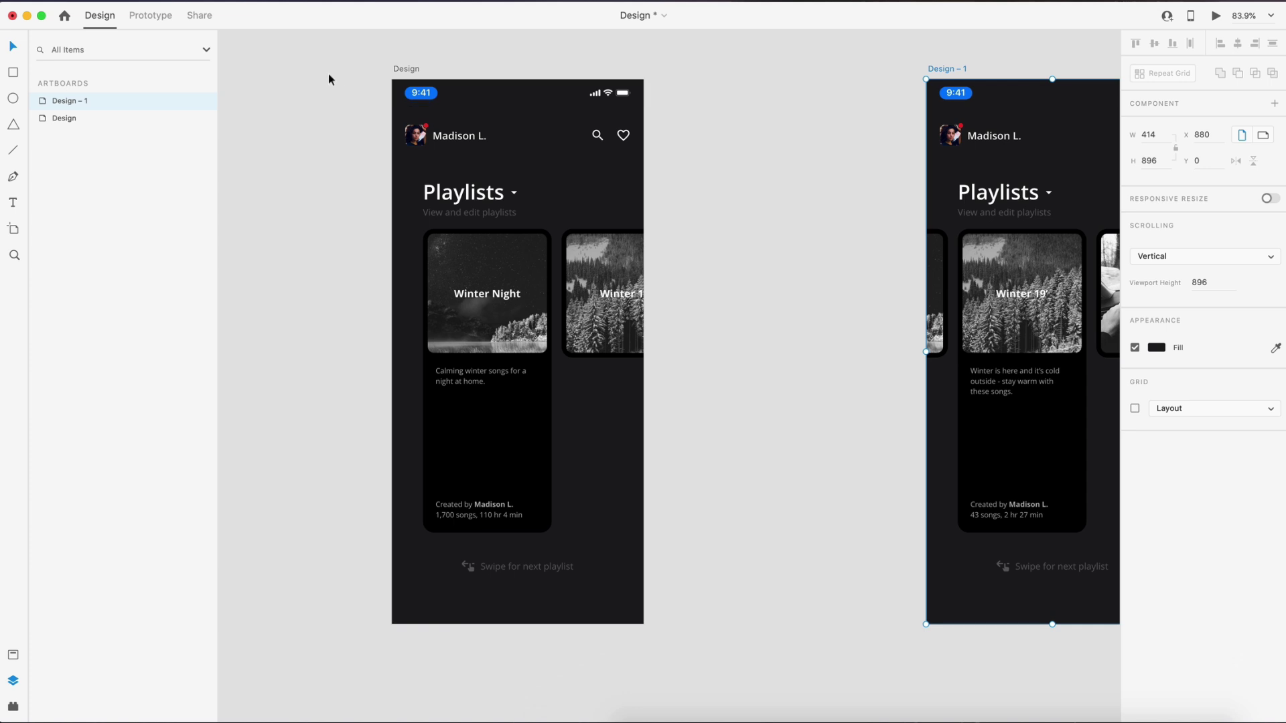
left_click(400, 69)
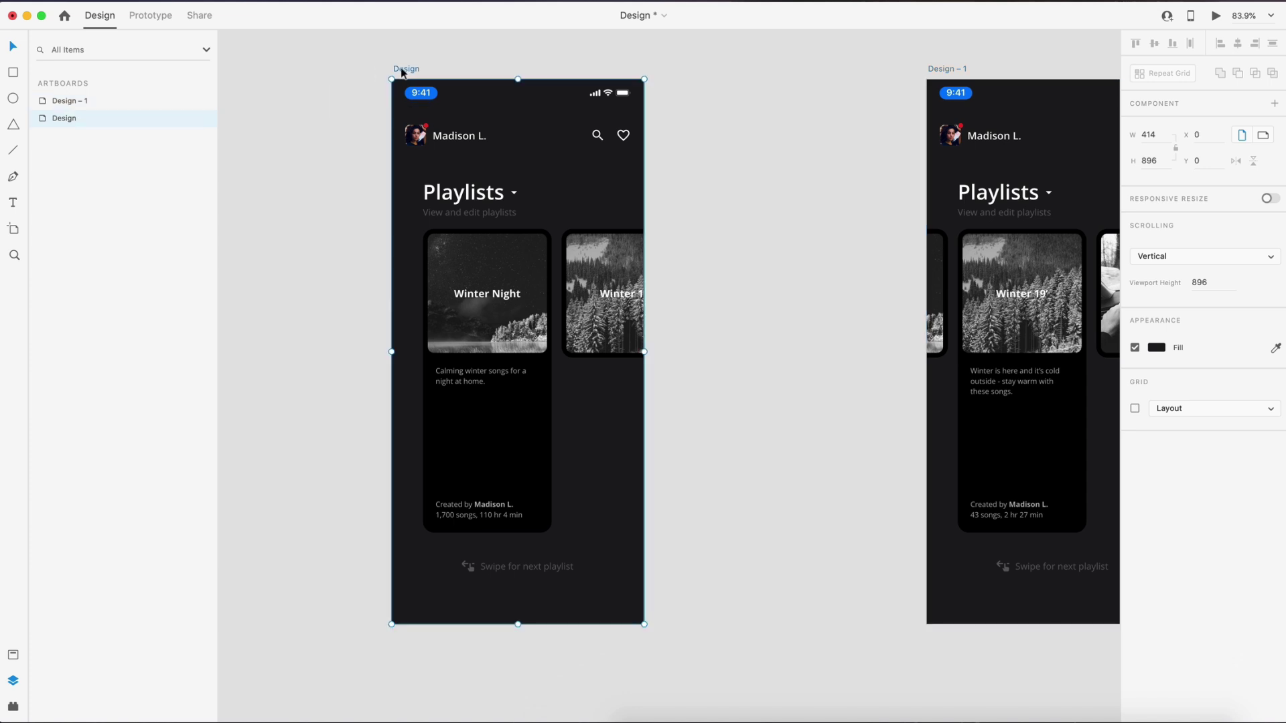
double_click(42, 121)
left_click_drag(60, 100, 63, 146)
left_click(380, 186)
- Reorder Card 3 below Card 2 in the Design – 1 layers
scroll(413, 203, "right", 10)
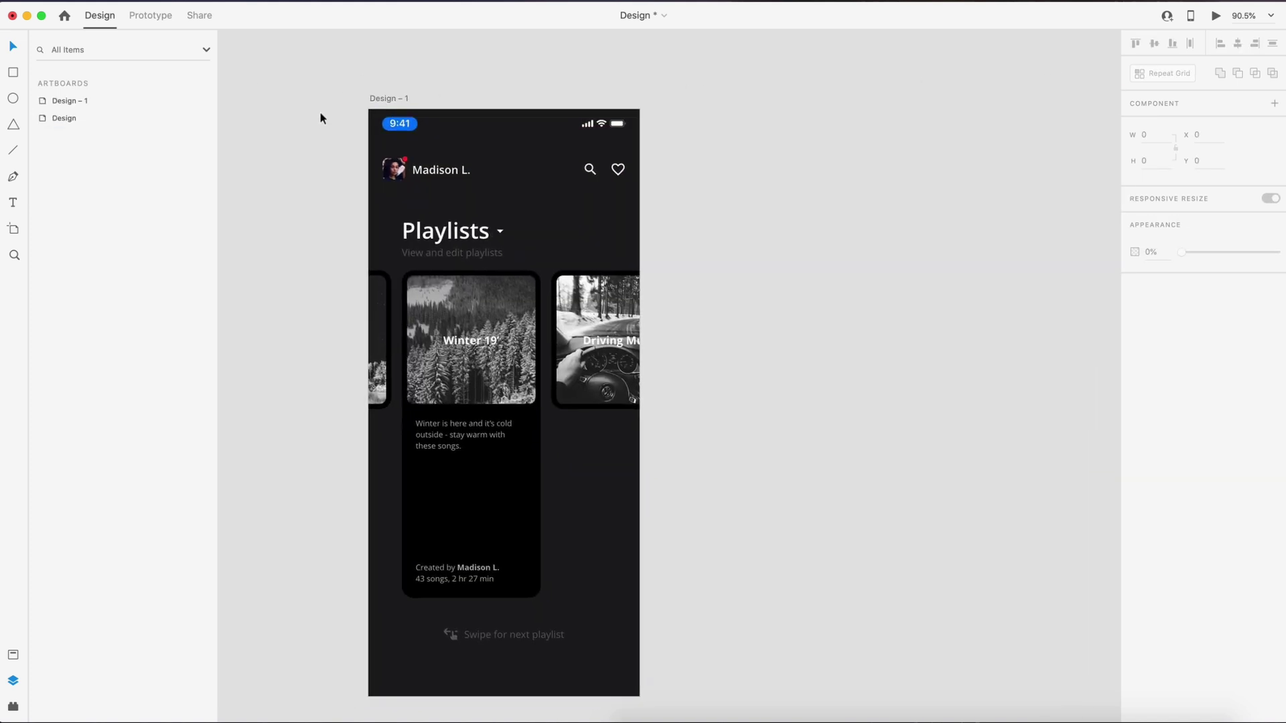
left_click(402, 88)
double_click(44, 102)
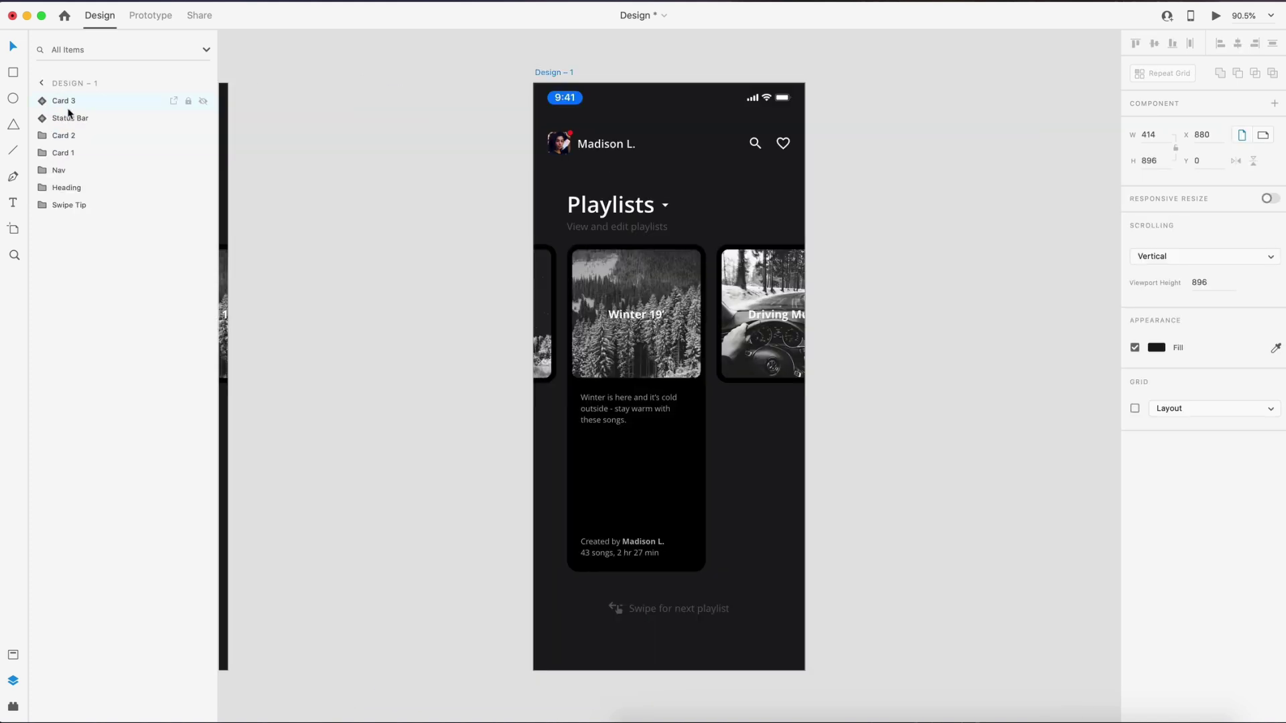
left_click_drag(87, 111, 78, 143)
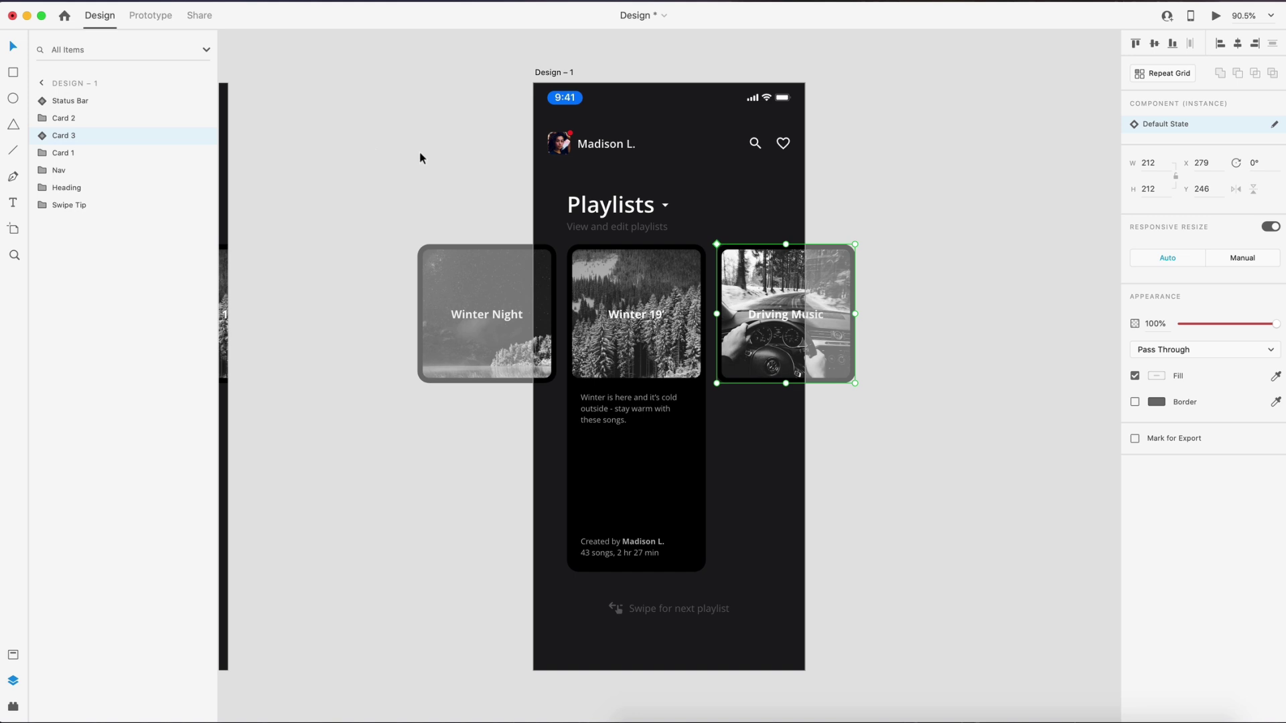
left_click(419, 158)
scroll(476, 174, "down", 1)
scroll(475, 174, "down", 3)
scroll(757, 108, "left", 4)
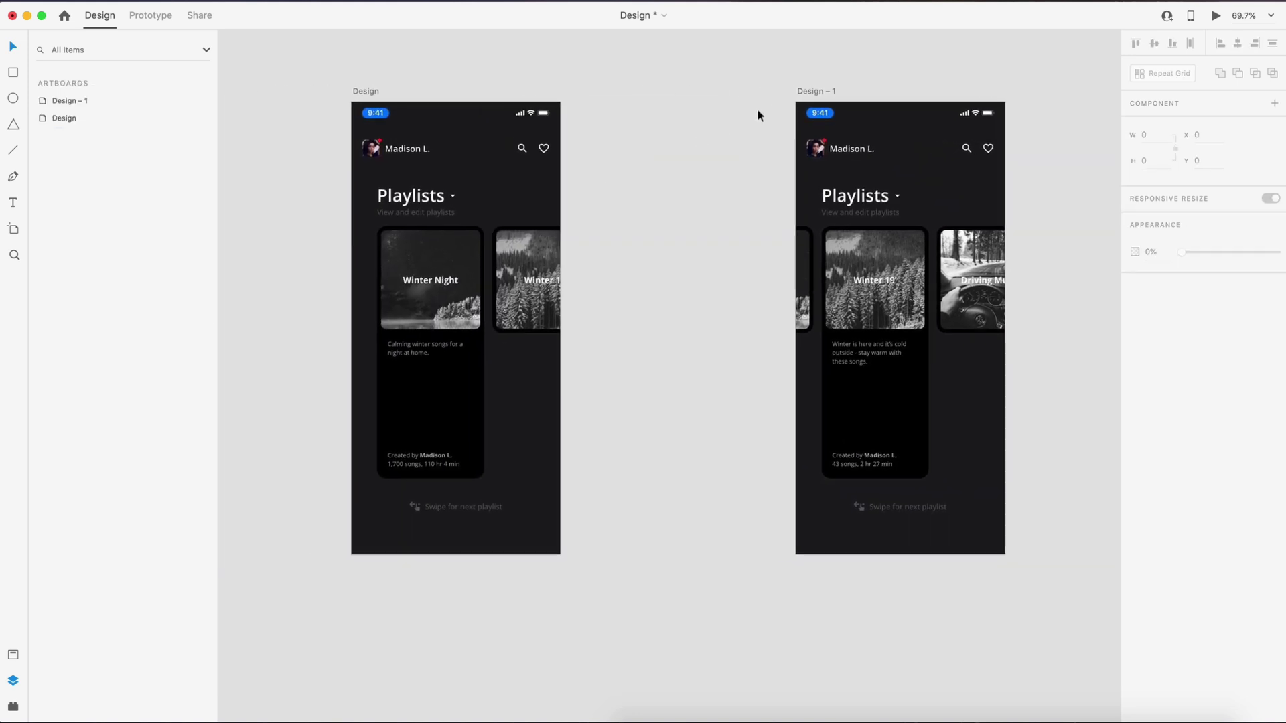
scroll(679, 239, "down", 2)
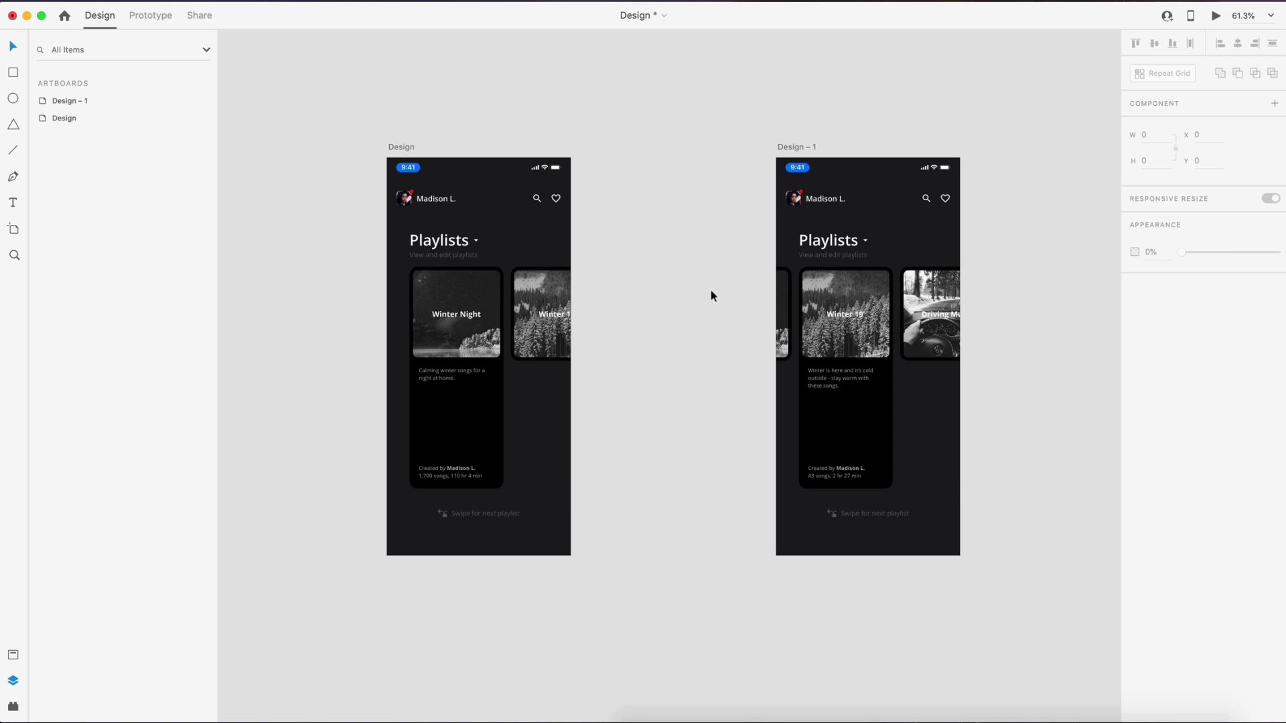
- Duplicate Design – 1 with Cmd+D and drag the new Design – 2 artboard above the others
left_click(851, 328)
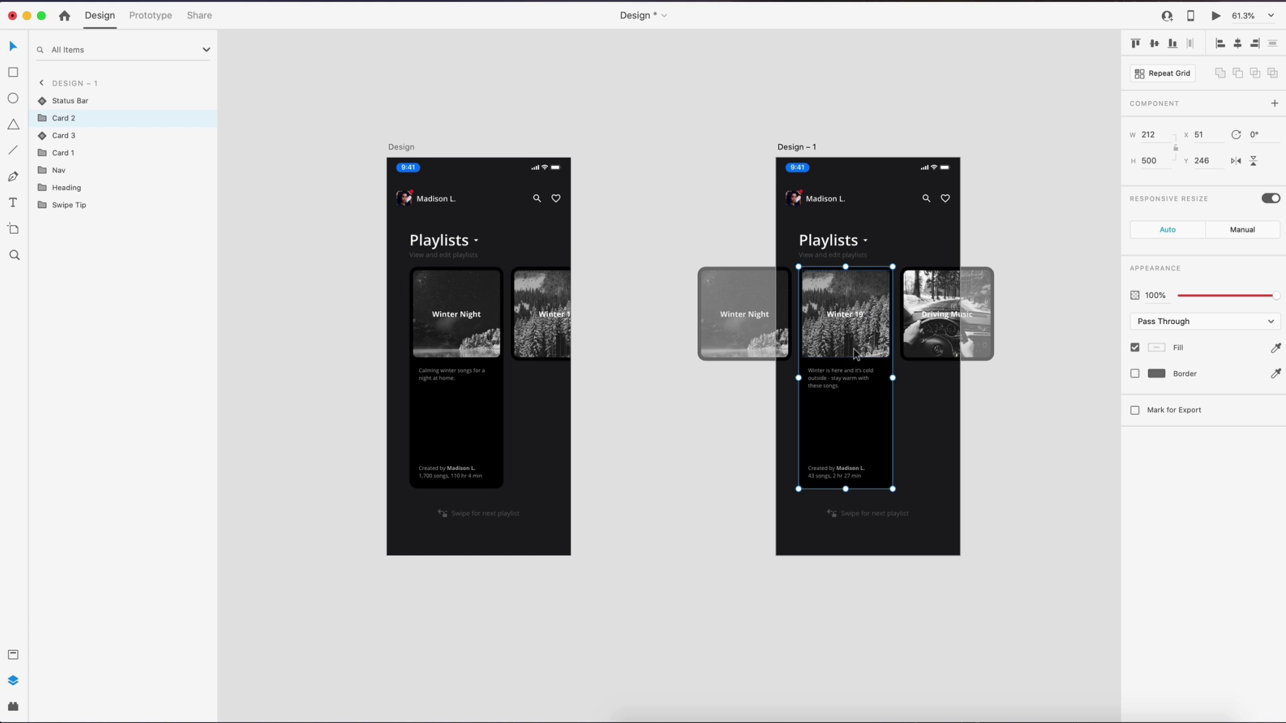
left_click(797, 146)
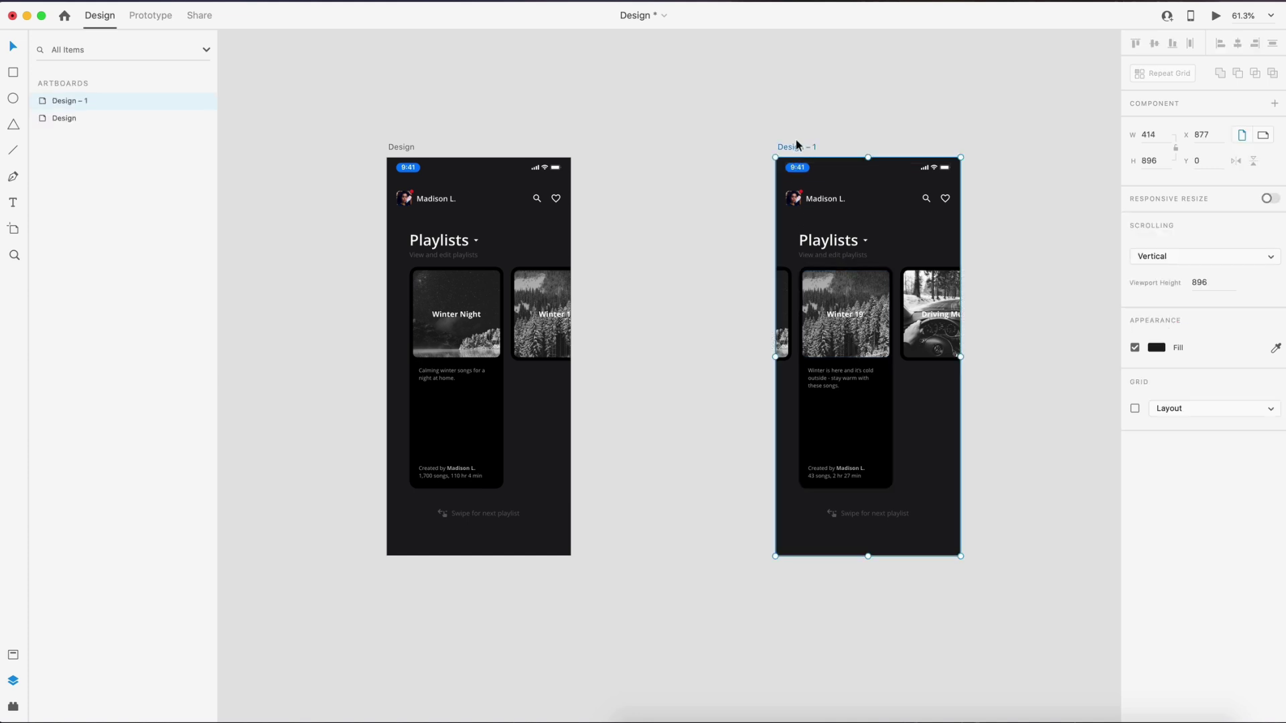
key("super+d")
scroll(812, 192, "down", 3)
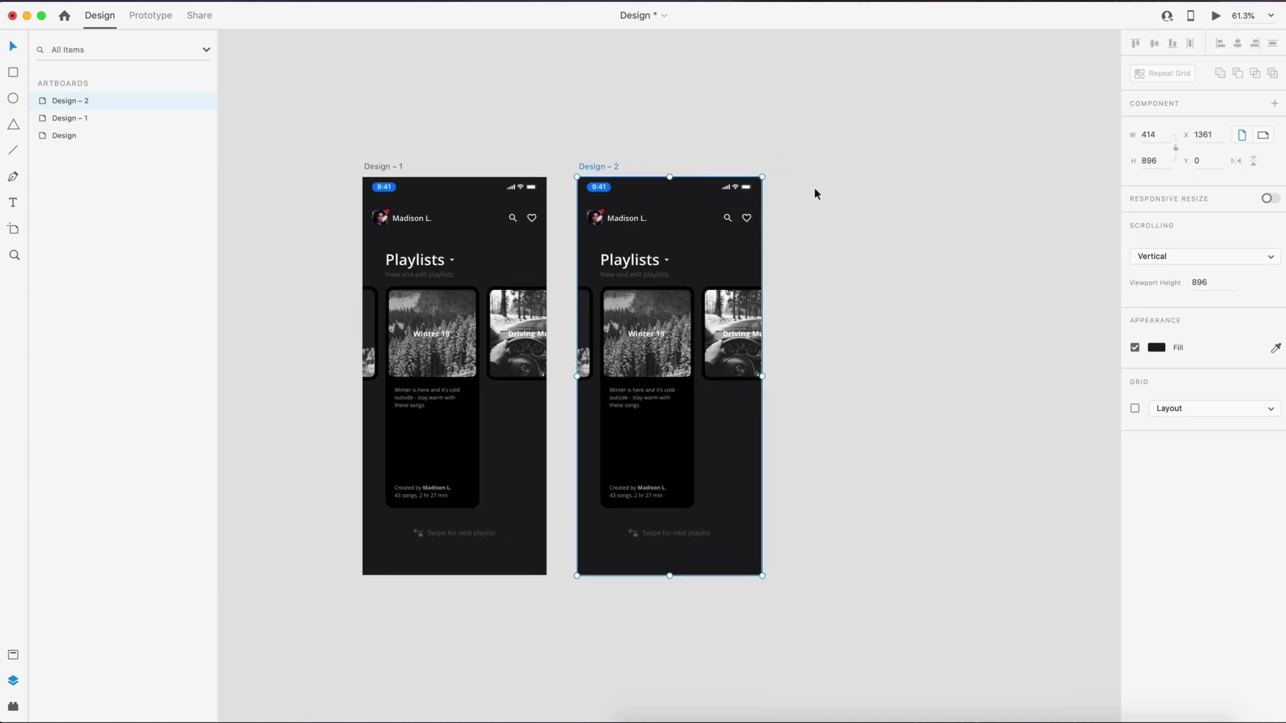
scroll(837, 228, "up", 4)
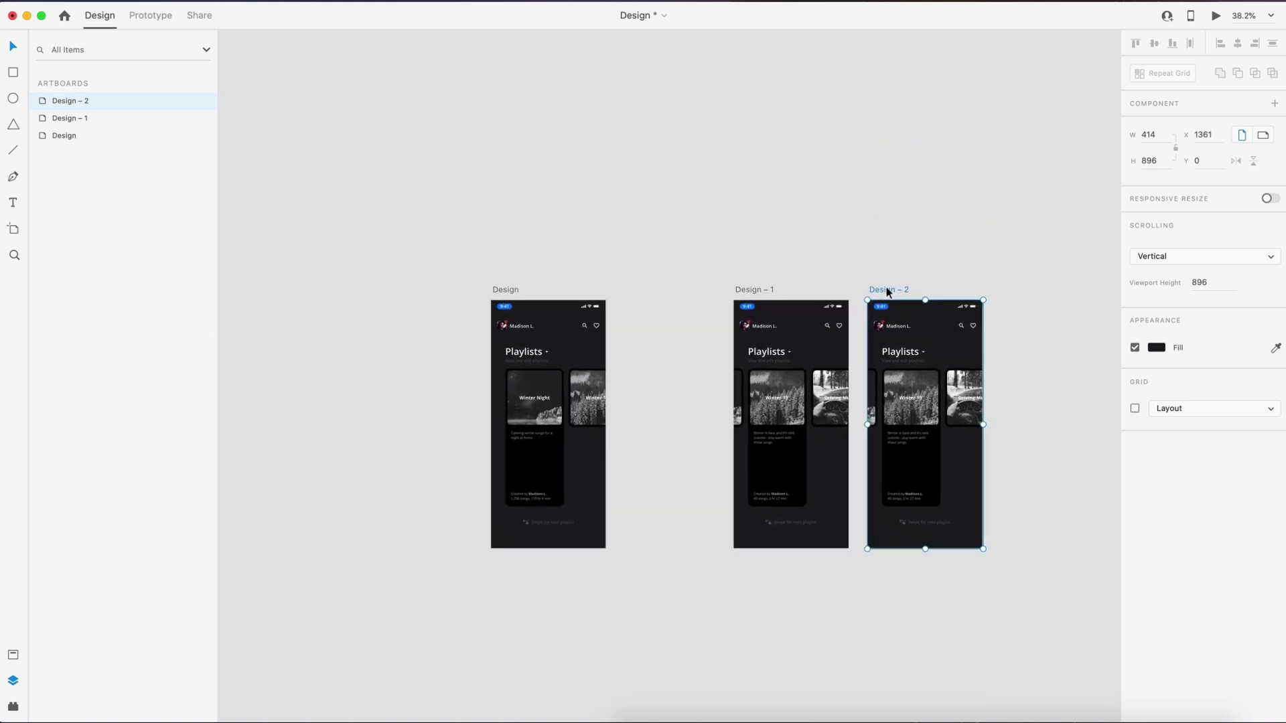
left_click_drag(887, 290, 754, 68)
left_click(957, 236)
scroll(958, 235, "down", 4)
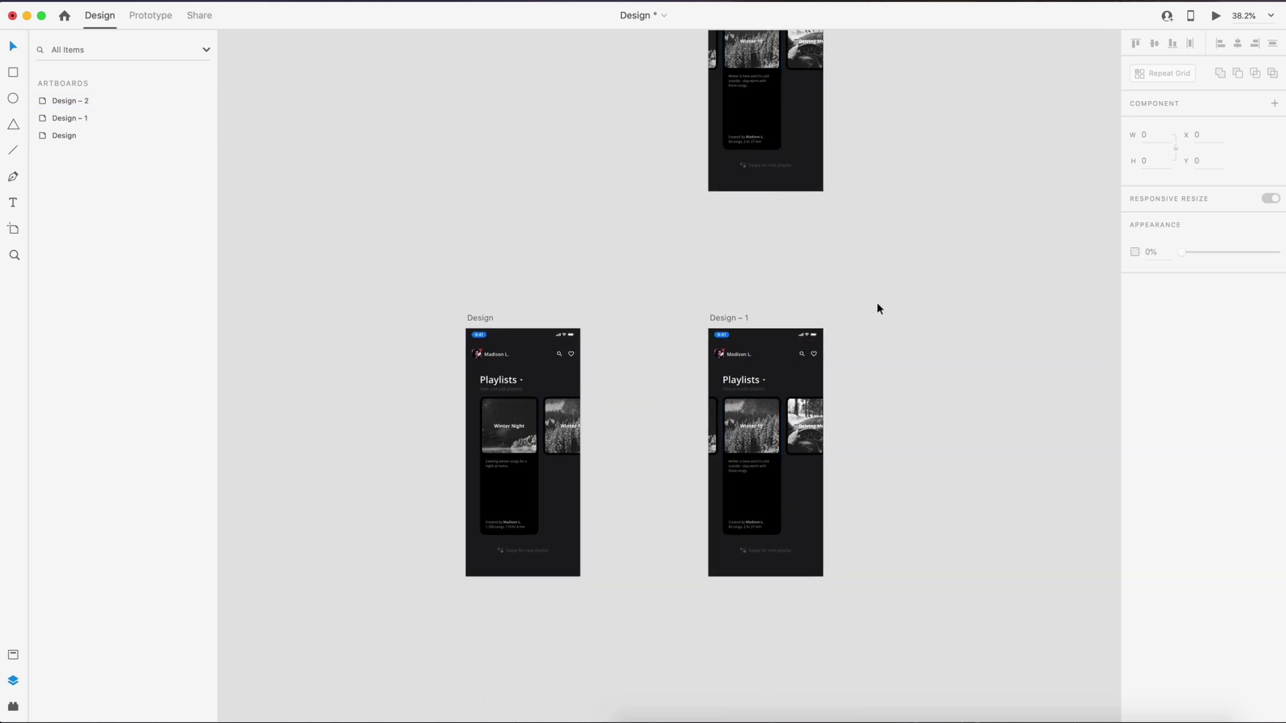
scroll(877, 307, "up", 5)
scroll(873, 299, "down", 2)
- Link Card 2 on Design – 1 to Design – 2 with a Tap trigger, Ease In-Out easing, 0.8 s
left_click(150, 14)
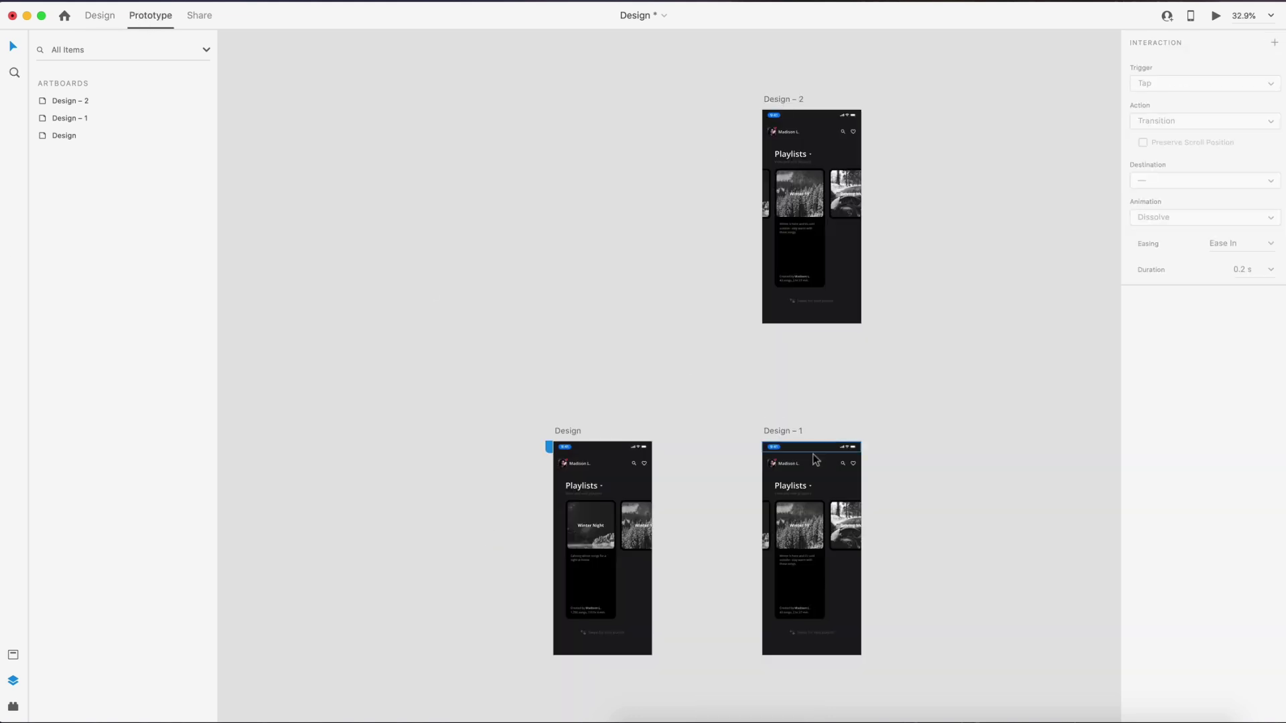
left_click(804, 529)
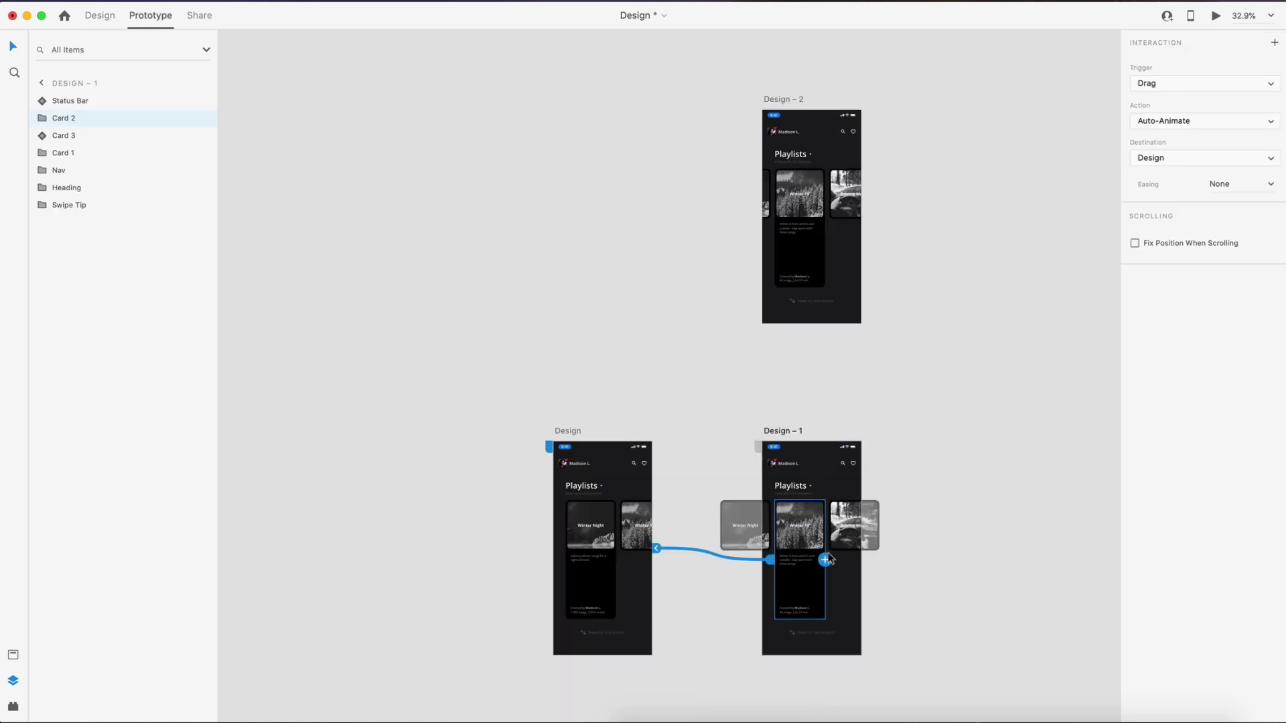
left_click_drag(828, 558, 813, 180)
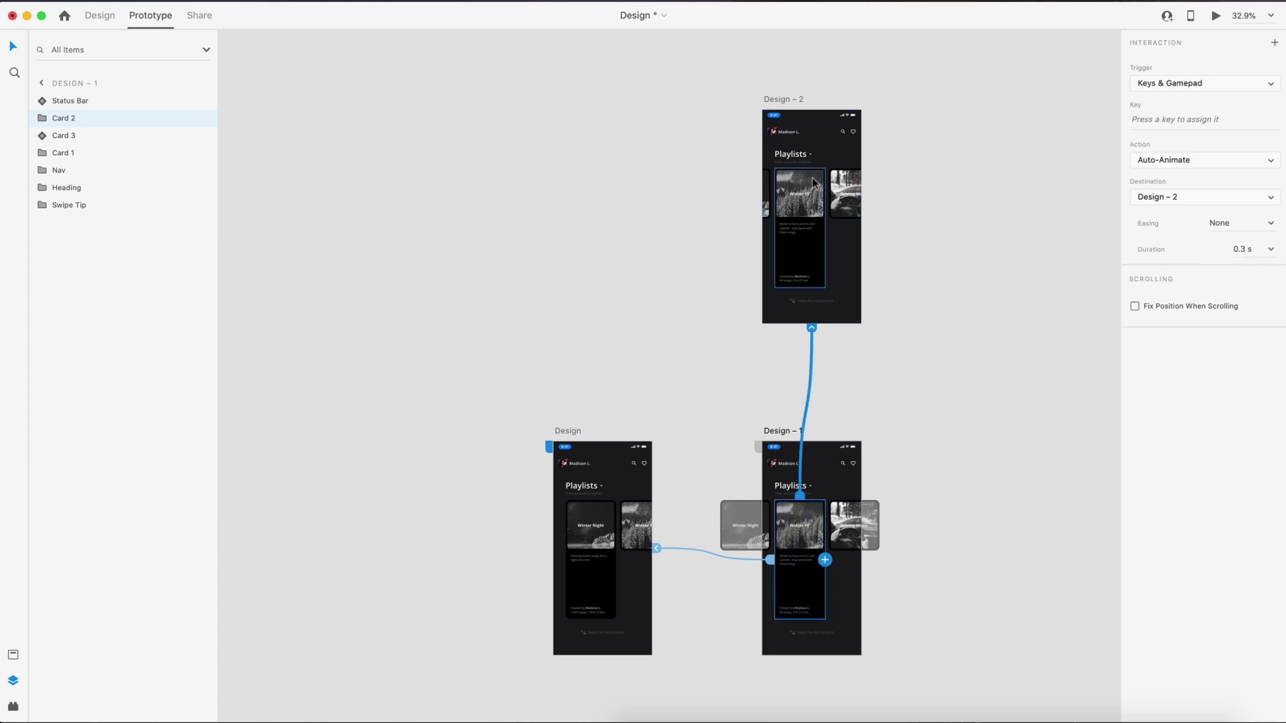
left_click(1167, 85)
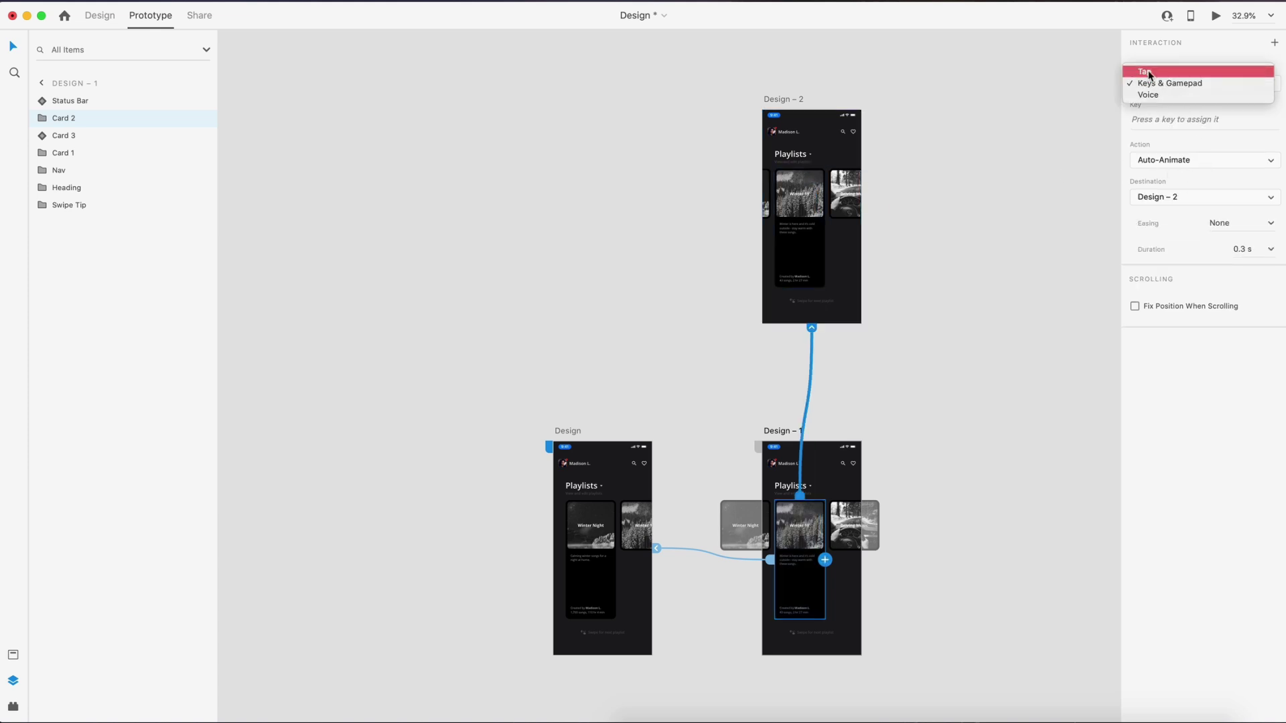
left_click(1179, 73)
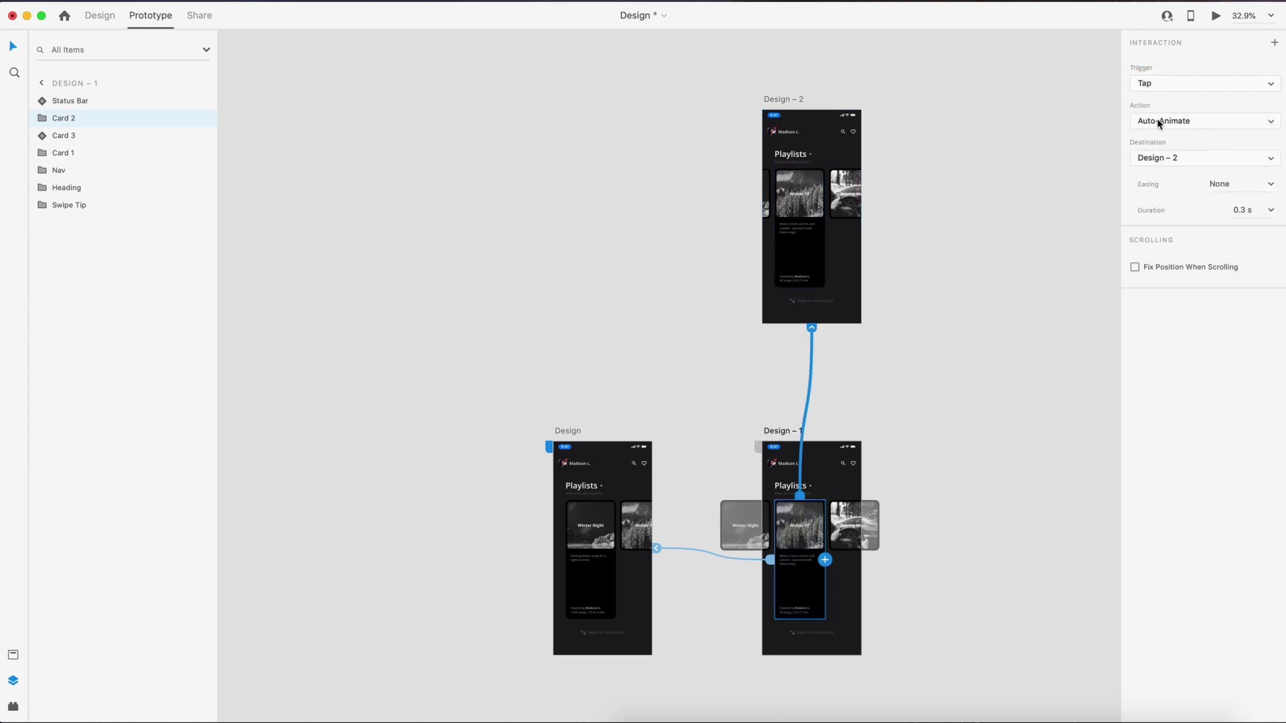
left_click(1273, 184)
left_click(1223, 242)
left_click(1258, 211)
key("Return")
- Link Card 2 on Design – 2 back to Design – 1
left_click(808, 196)
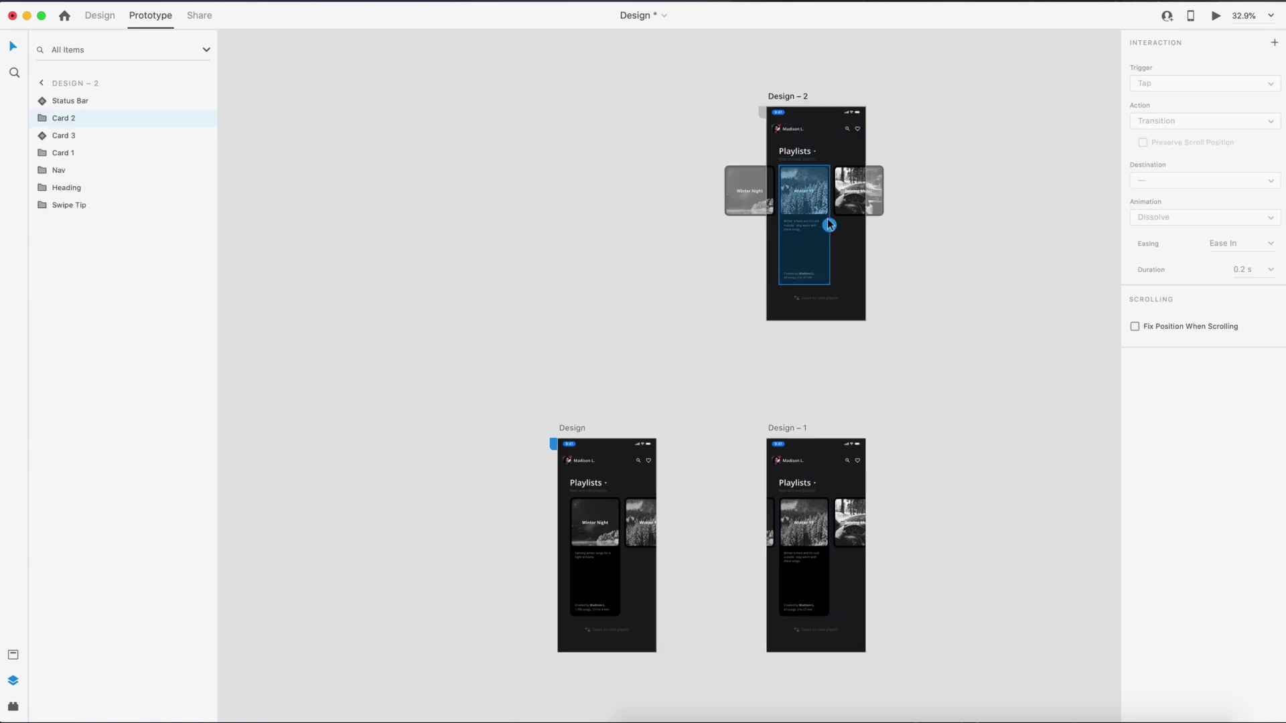
left_click_drag(829, 225, 829, 475)
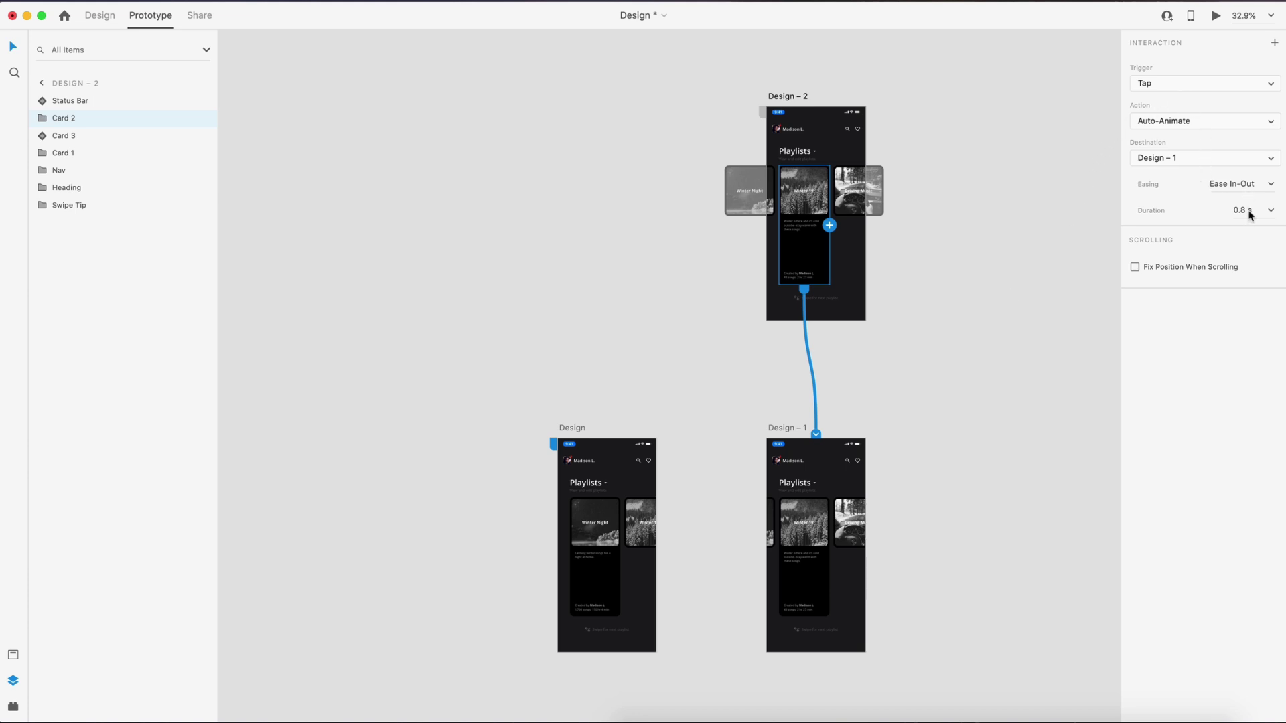
left_click(1027, 281)
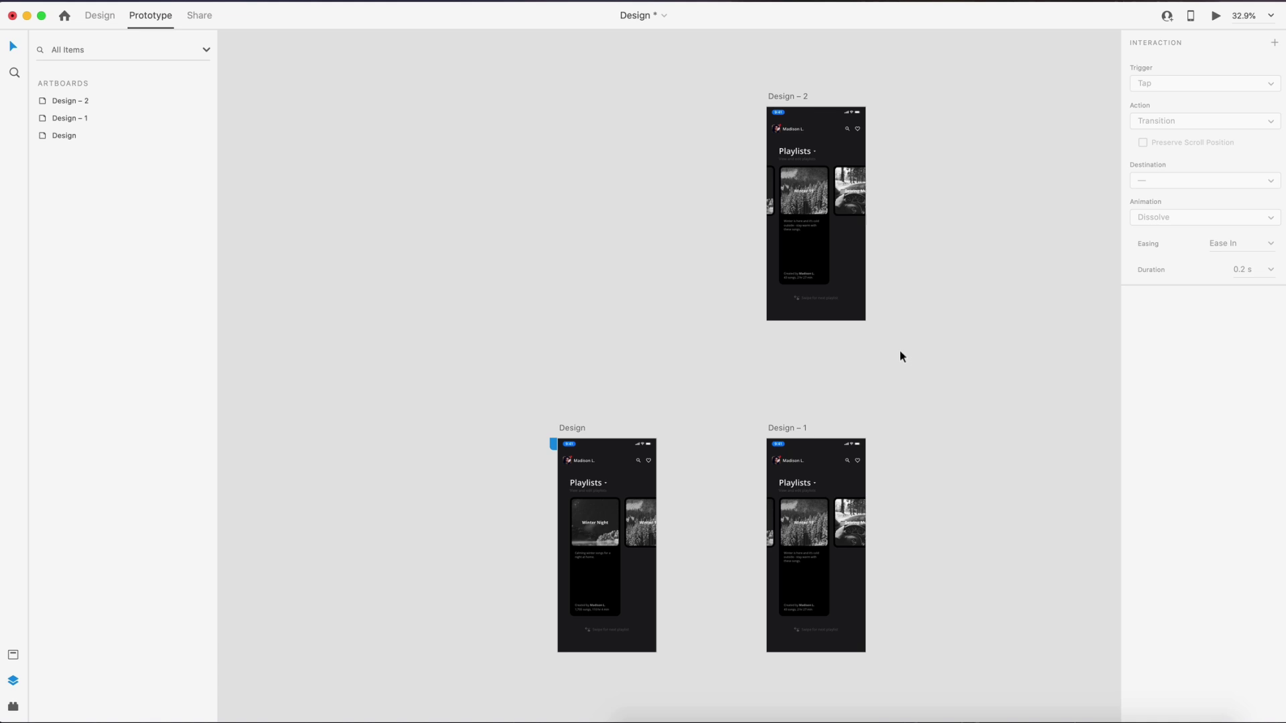
- Make the five layers from Card 3 to Swipe Tip on Design – 2 fully transparent
left_click(109, 17)
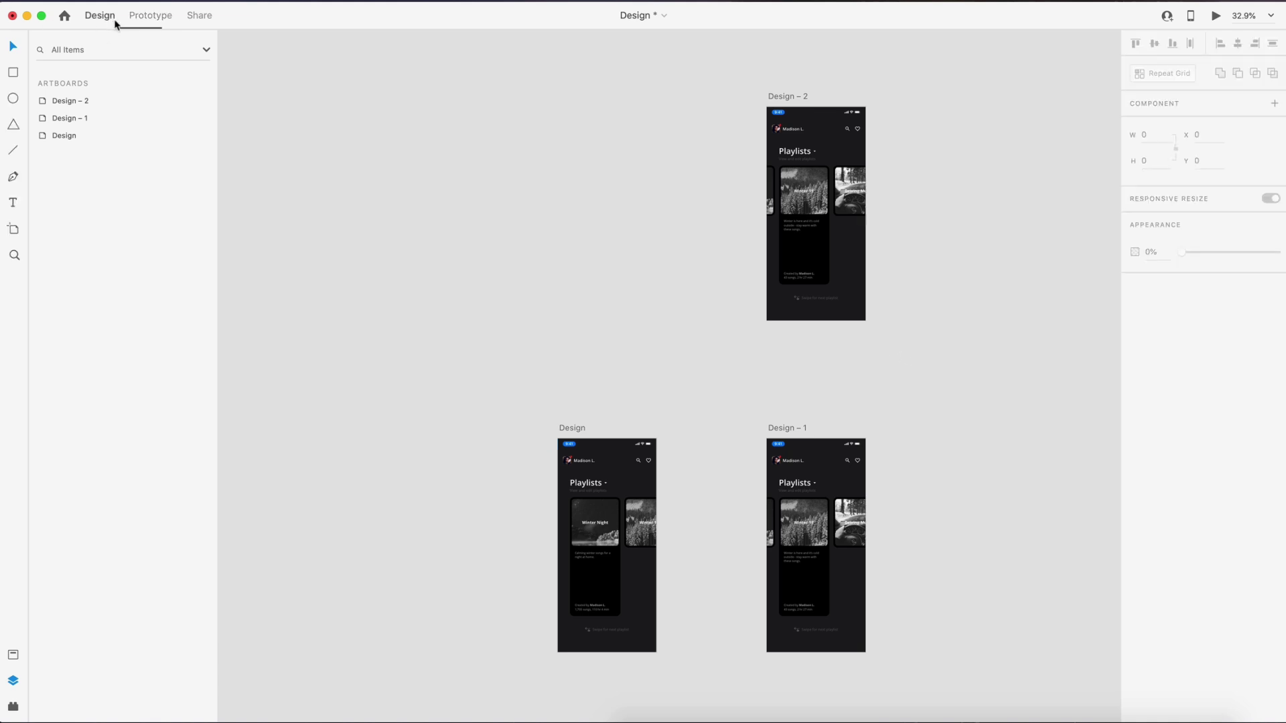
scroll(830, 127, "up", 10)
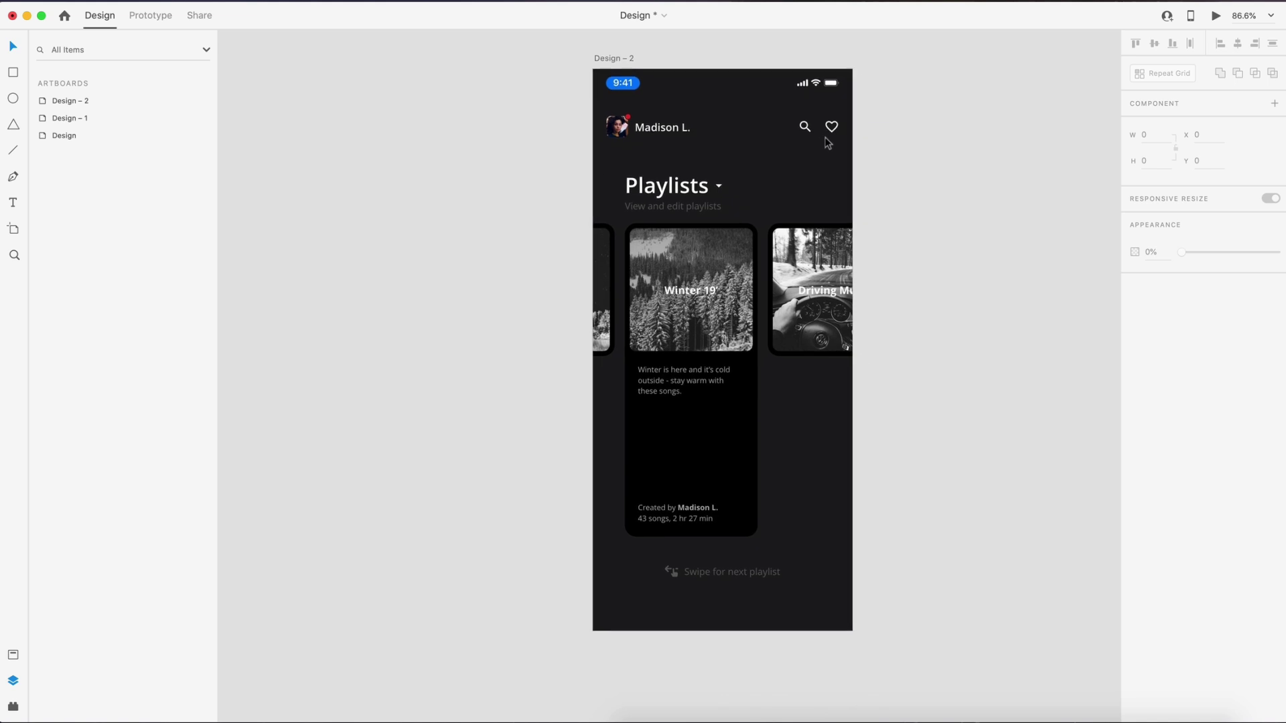
left_click_drag(623, 52, 610, 57)
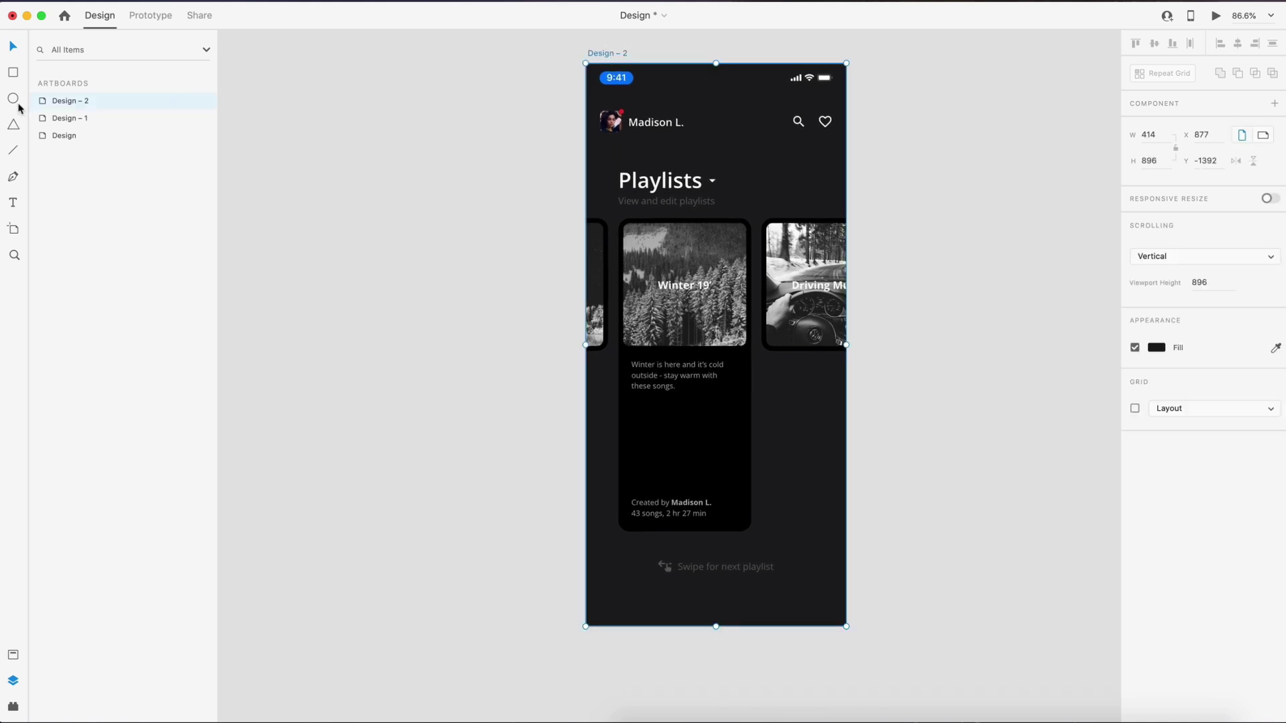
double_click(42, 100)
left_click(94, 137)
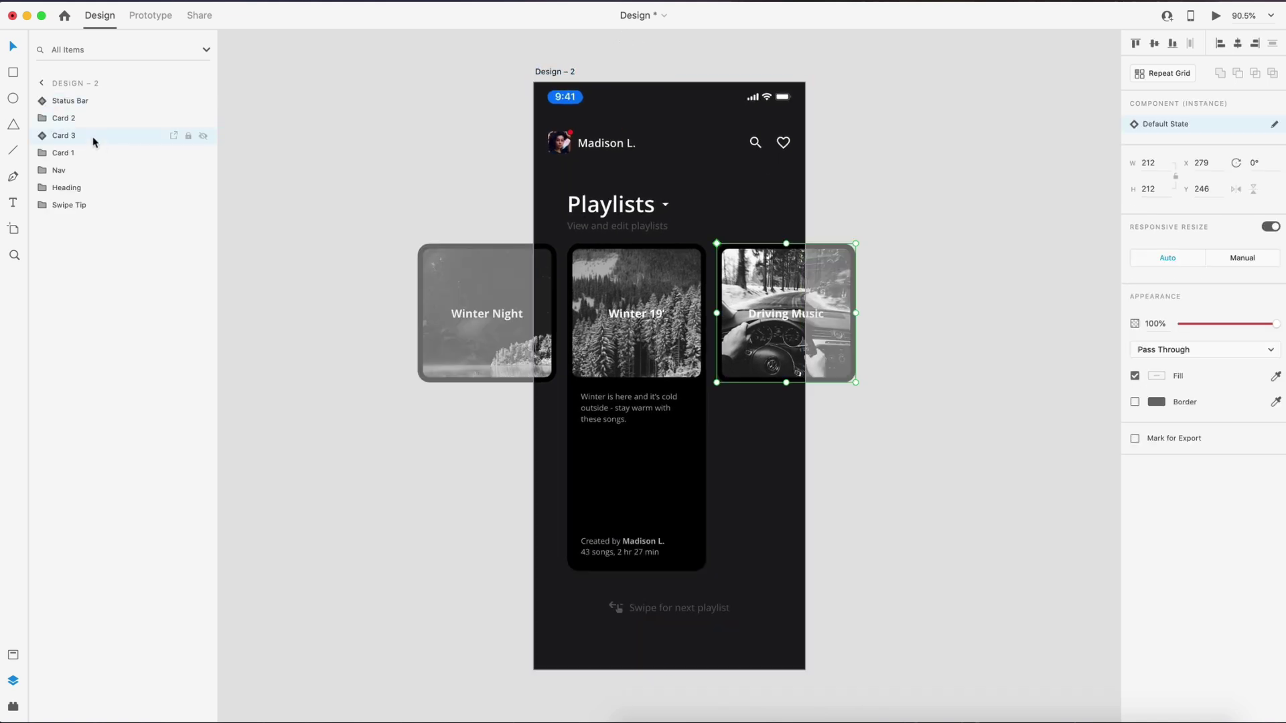
left_click(109, 207, "shift")
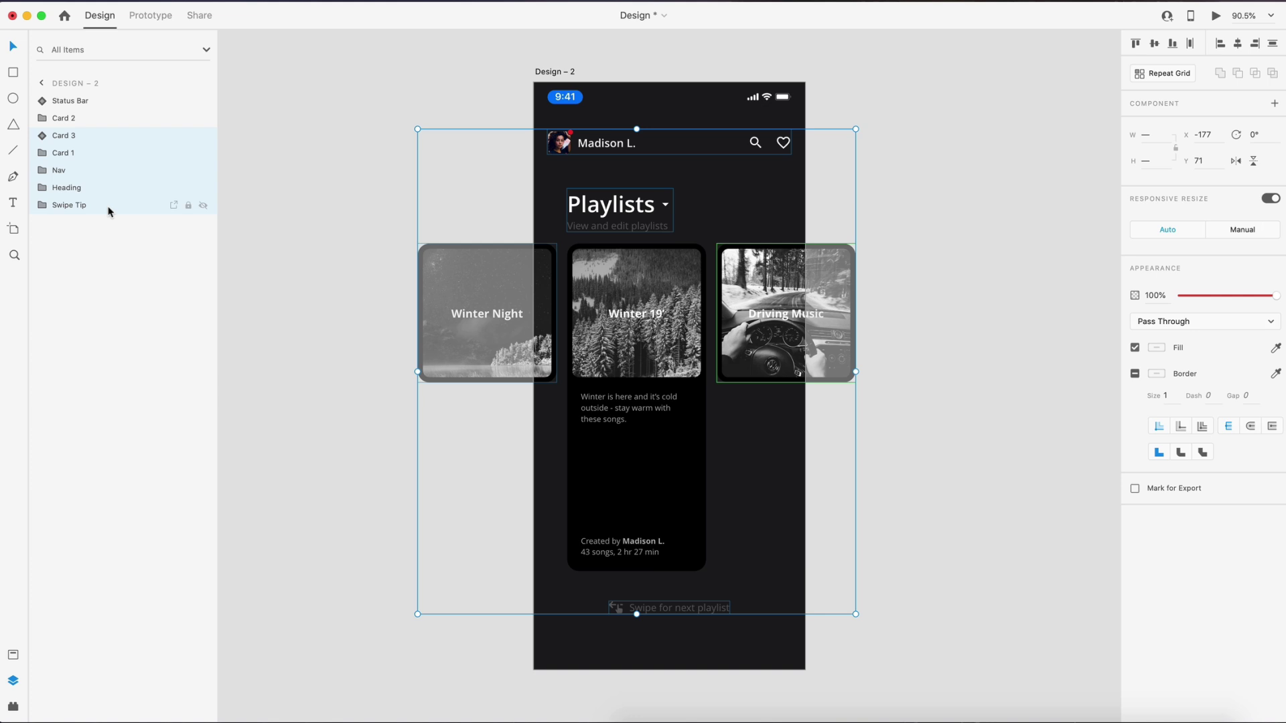
left_click_drag(1264, 299, 1068, 252)
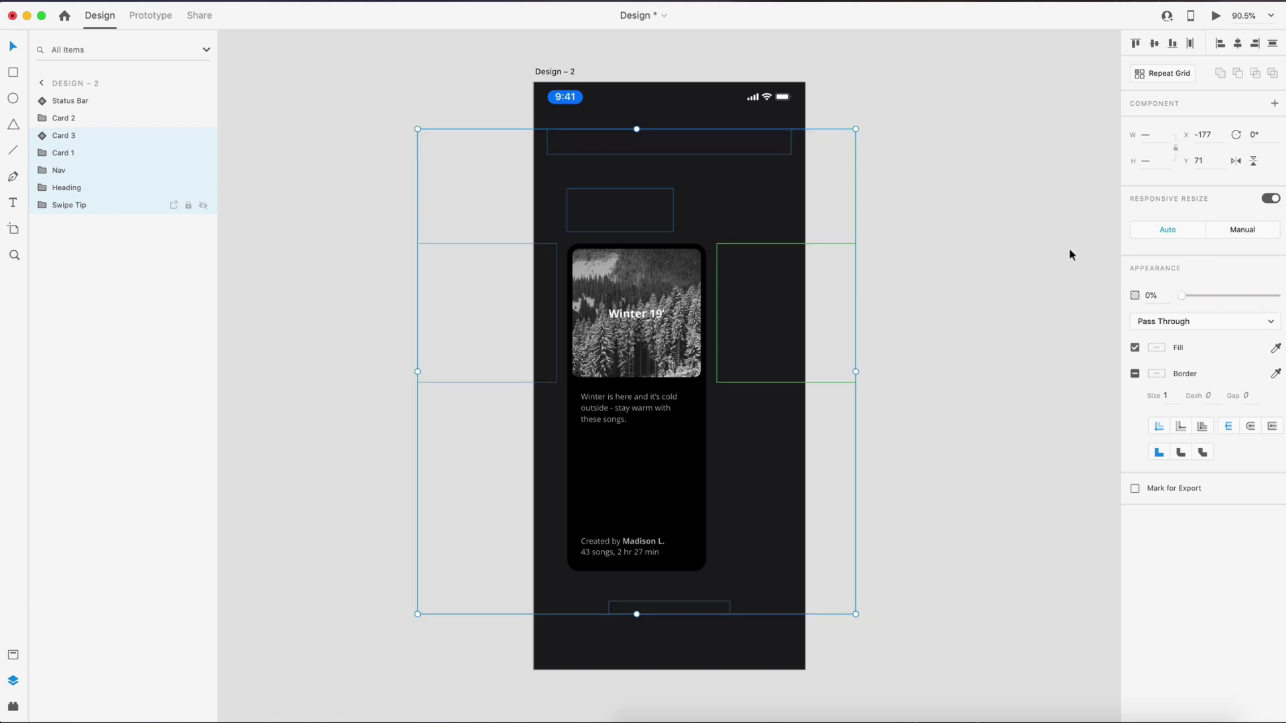
left_click(1048, 240)
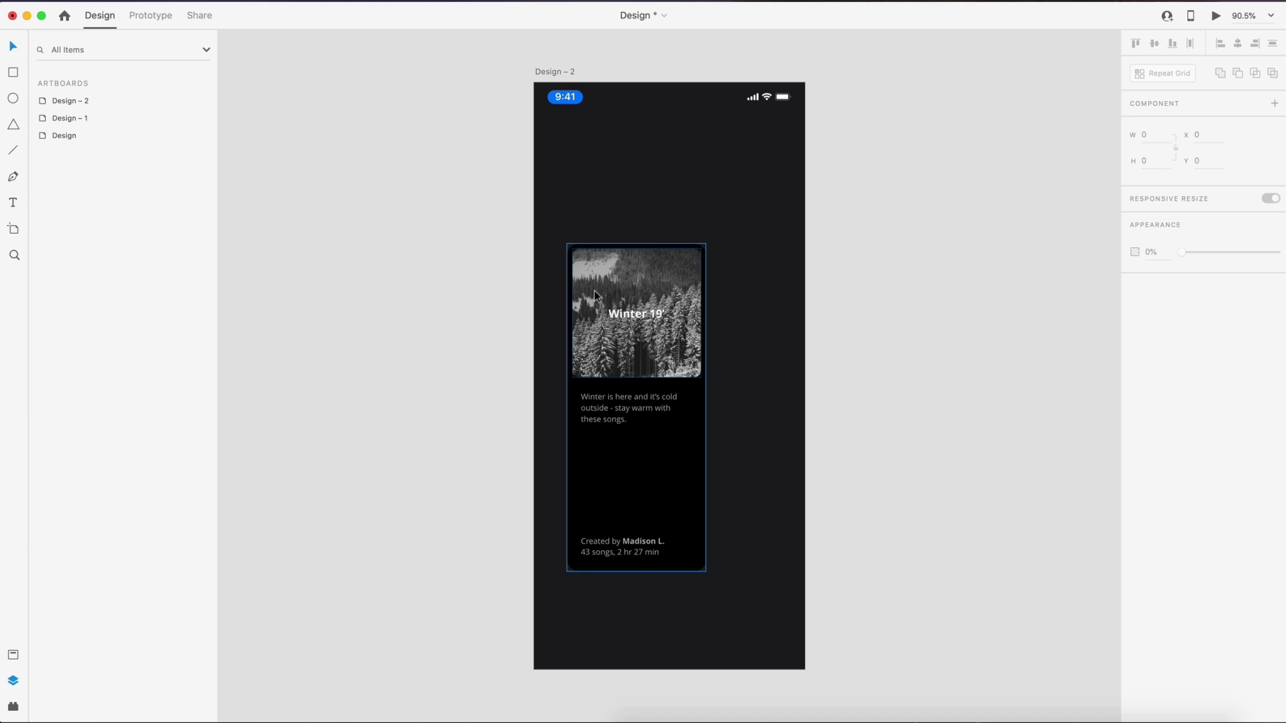
- Move Card 2's background rectangle to 0, 0 and stretch it to 414 × 896
scroll(740, 425, "left", 2)
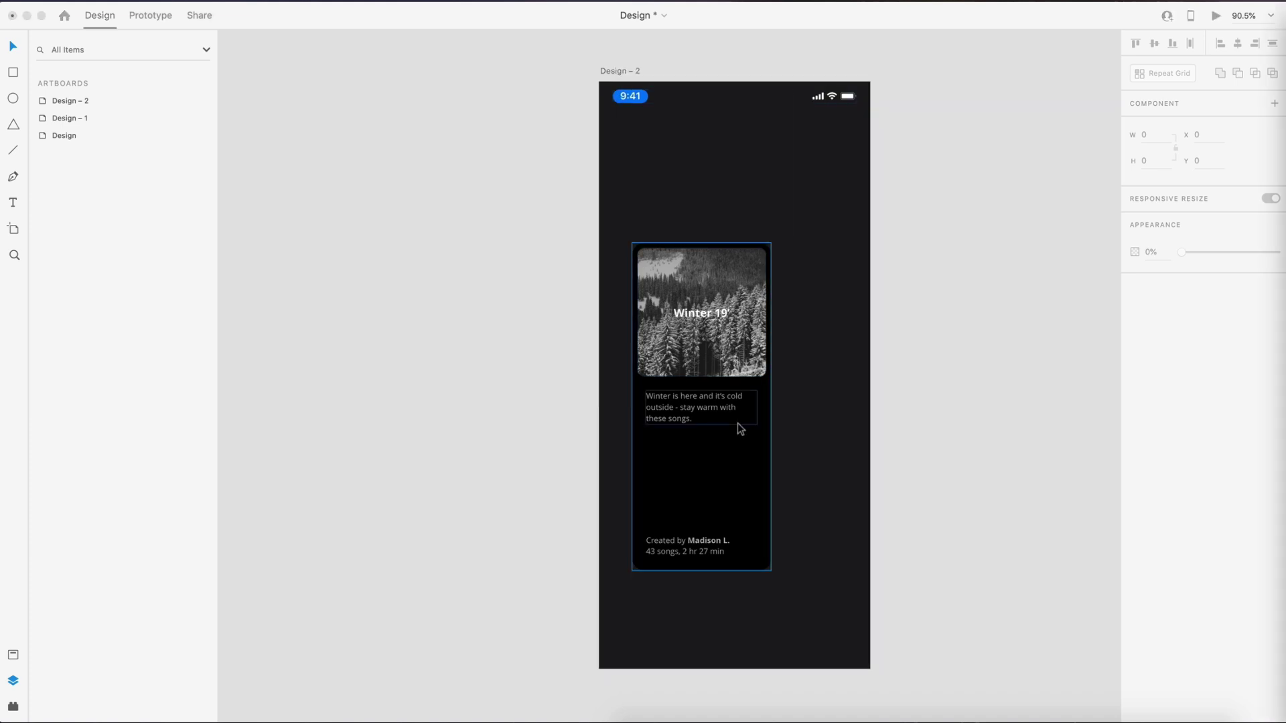
left_click(750, 458)
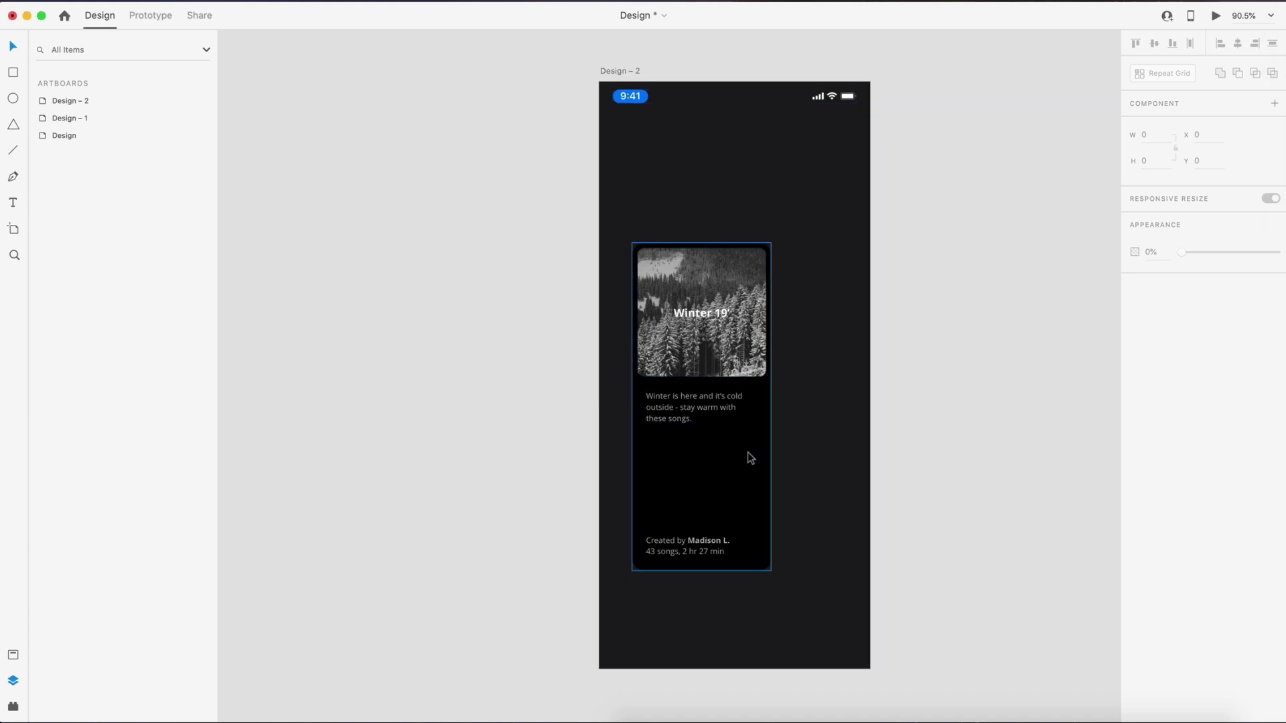
double_click(751, 458)
left_click_drag(744, 466, 704, 304)
left_click_drag(738, 410, 870, 667)
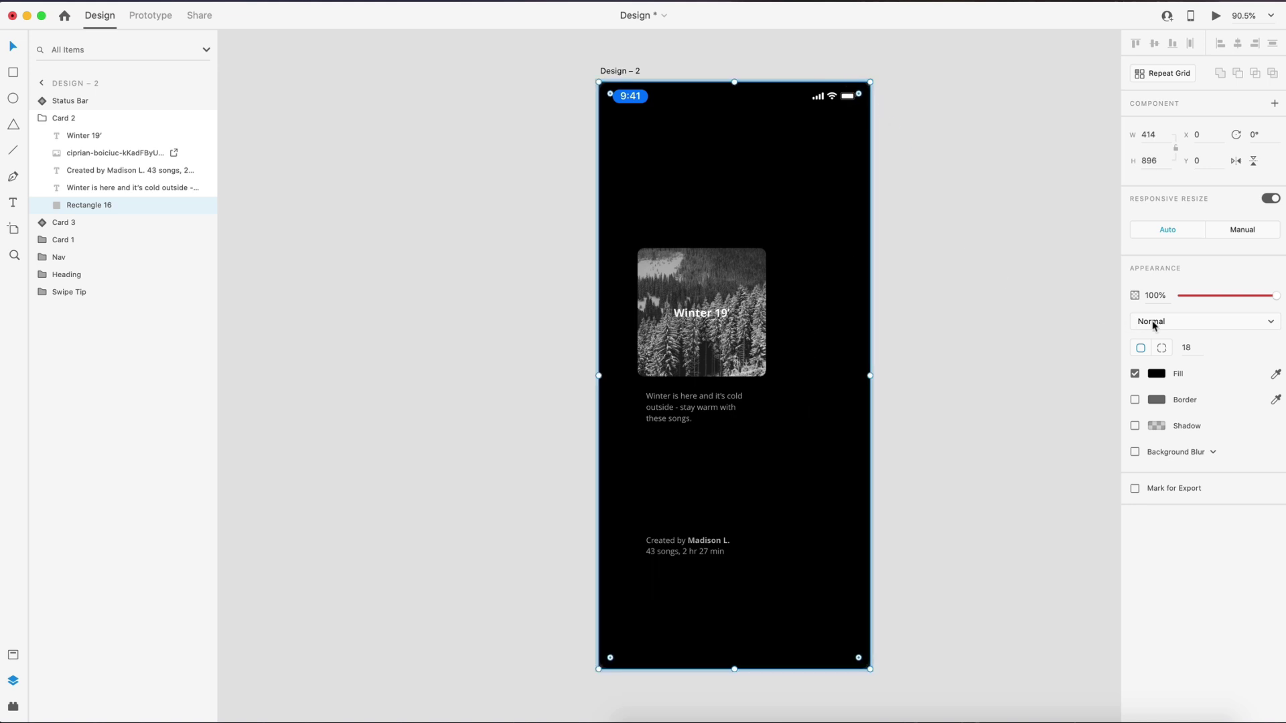
- Set the background rectangle's corner radius to 0
left_click(1187, 350)
type("0")
key("Return")
- Make the forest image a full-width top header with per-corner radii 0, 0, 18, 18
left_click_drag(730, 345, 673, 175)
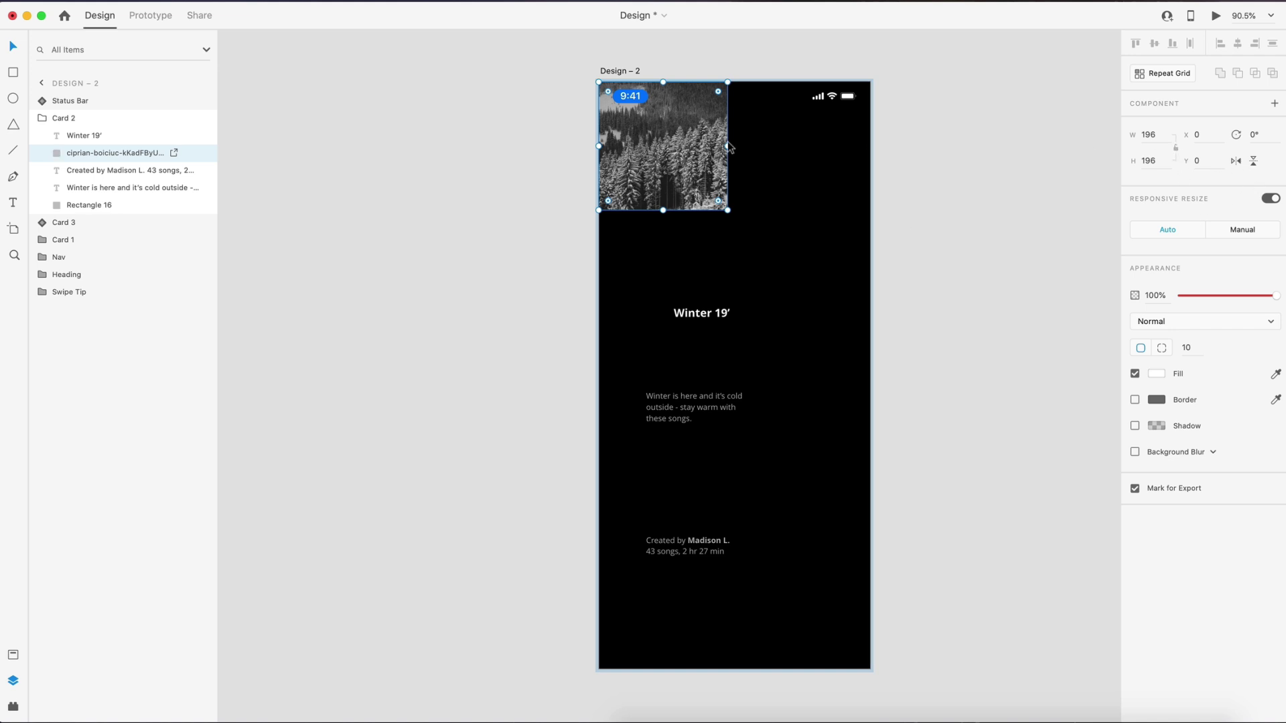
left_click_drag(728, 146, 870, 144)
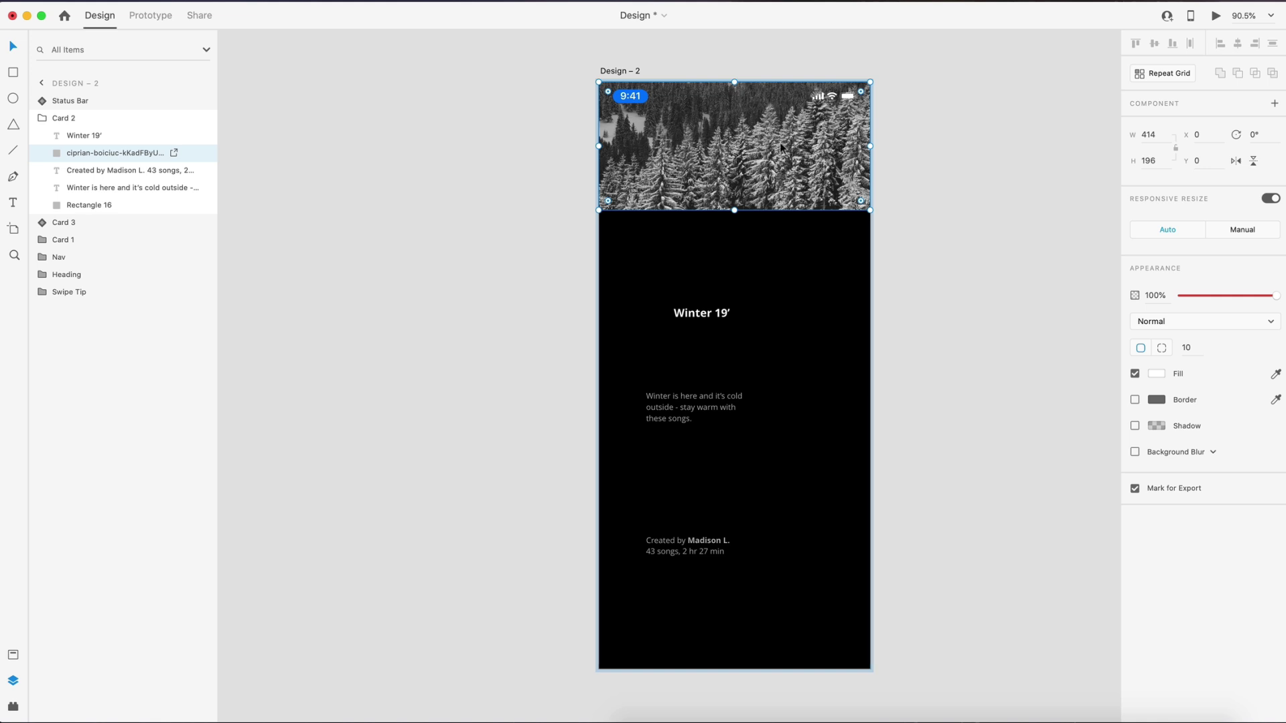
left_click(1162, 347)
left_click(1194, 349)
type("0")
left_click(1210, 348)
type("0")
left_click(1242, 346)
left_click(1270, 348)
type("18")
key("Return")
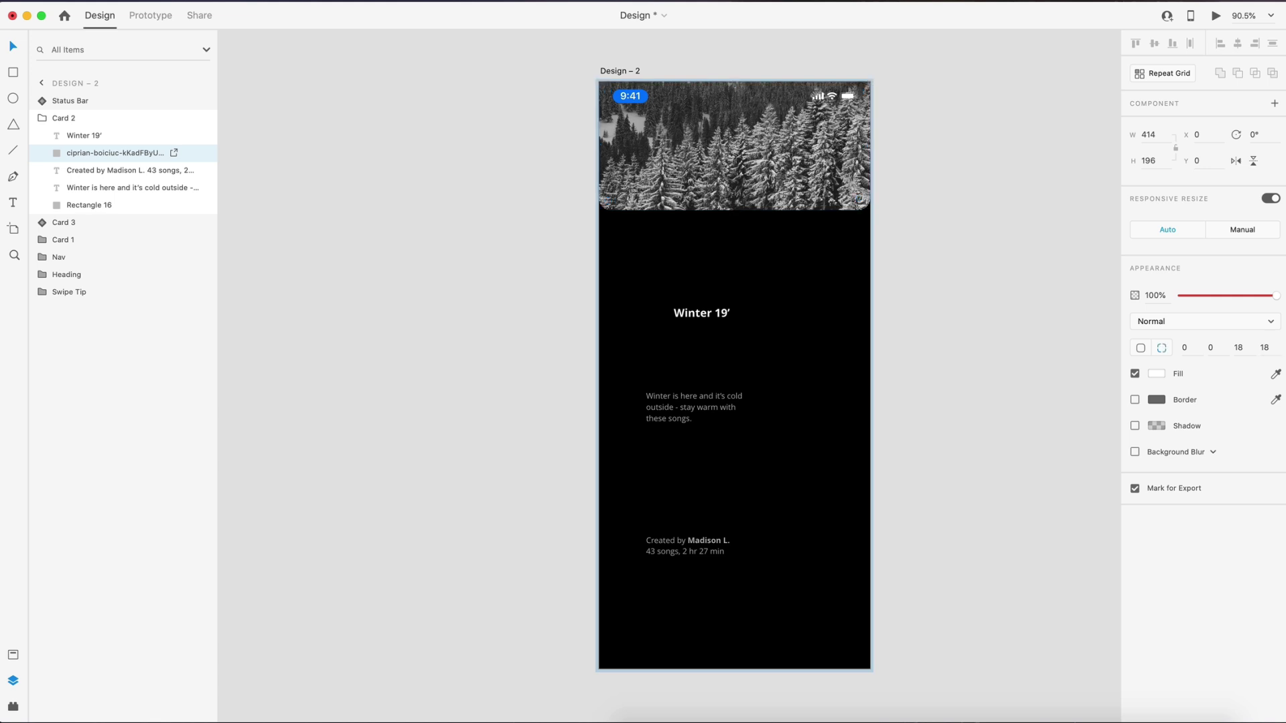
left_click(998, 291)
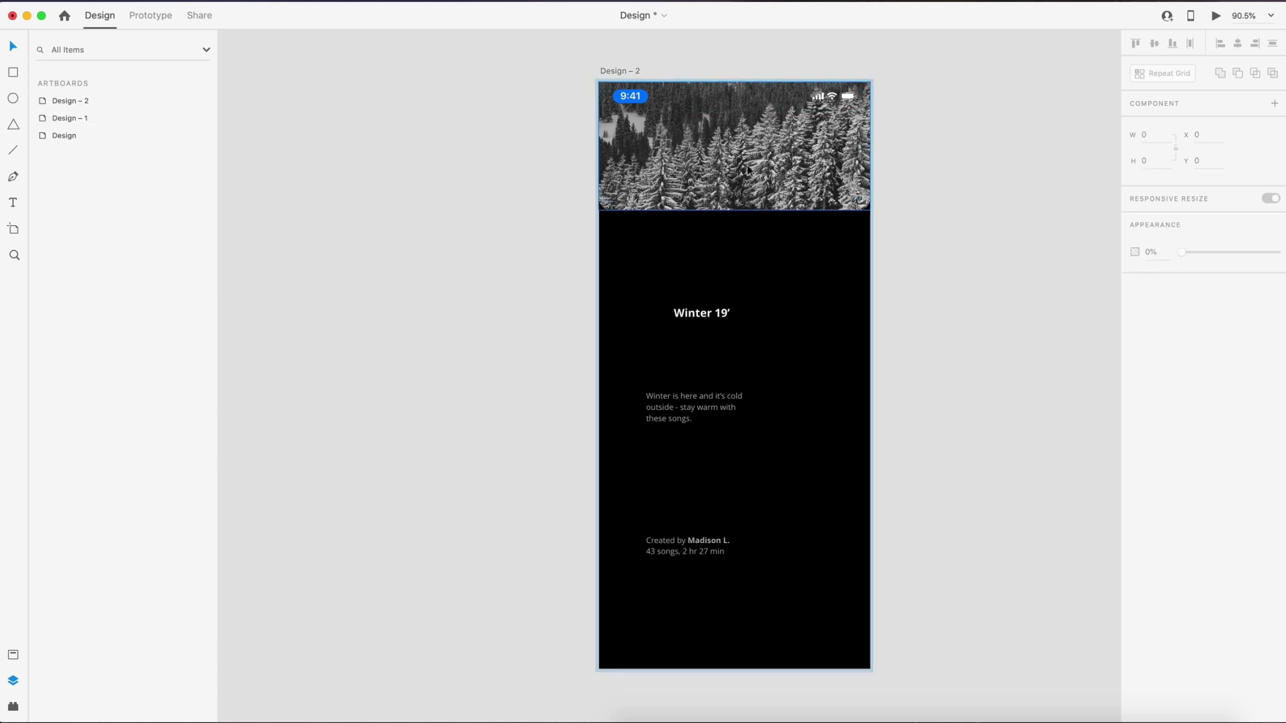
- Move the Winter 19' title onto the forest header, set it to 34 pt and centre it
scroll(707, 174, "up", 5)
scroll(580, 273, "down", 3)
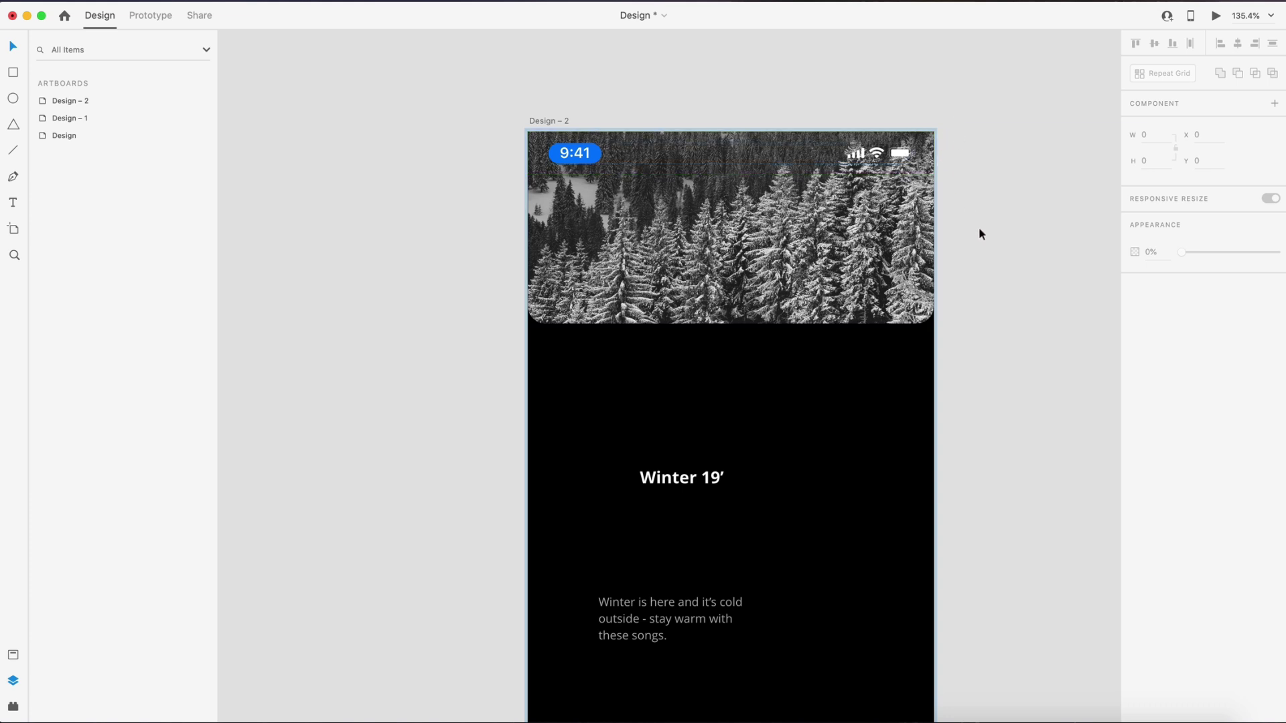
scroll(1011, 265, "down", 3)
double_click(709, 372)
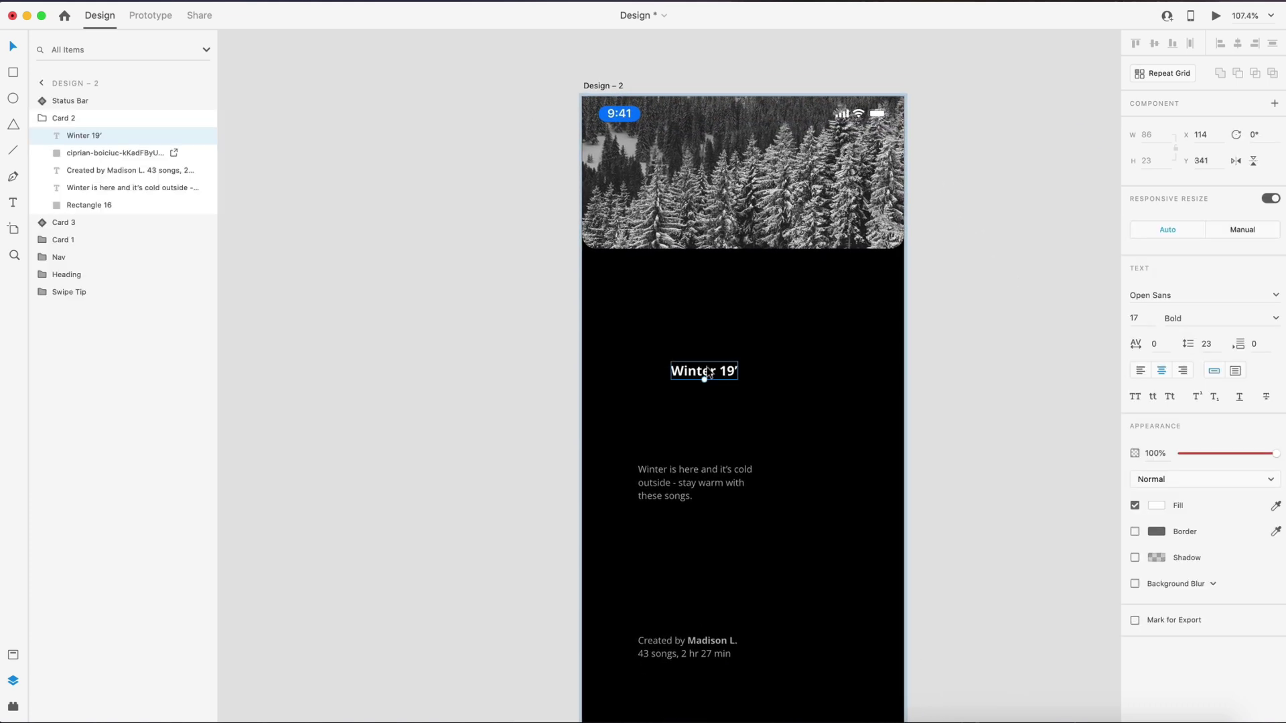
left_click_drag(707, 379, 745, 178)
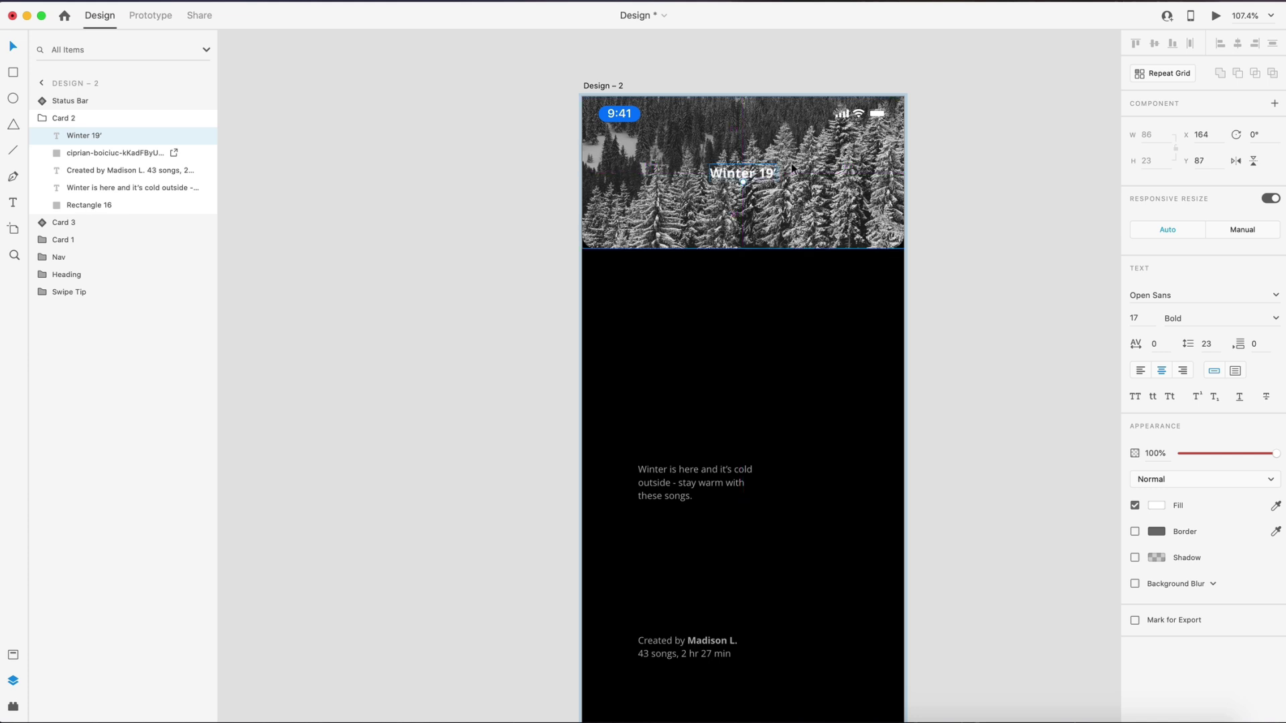
left_click(1142, 318)
type("34")
key("Return")
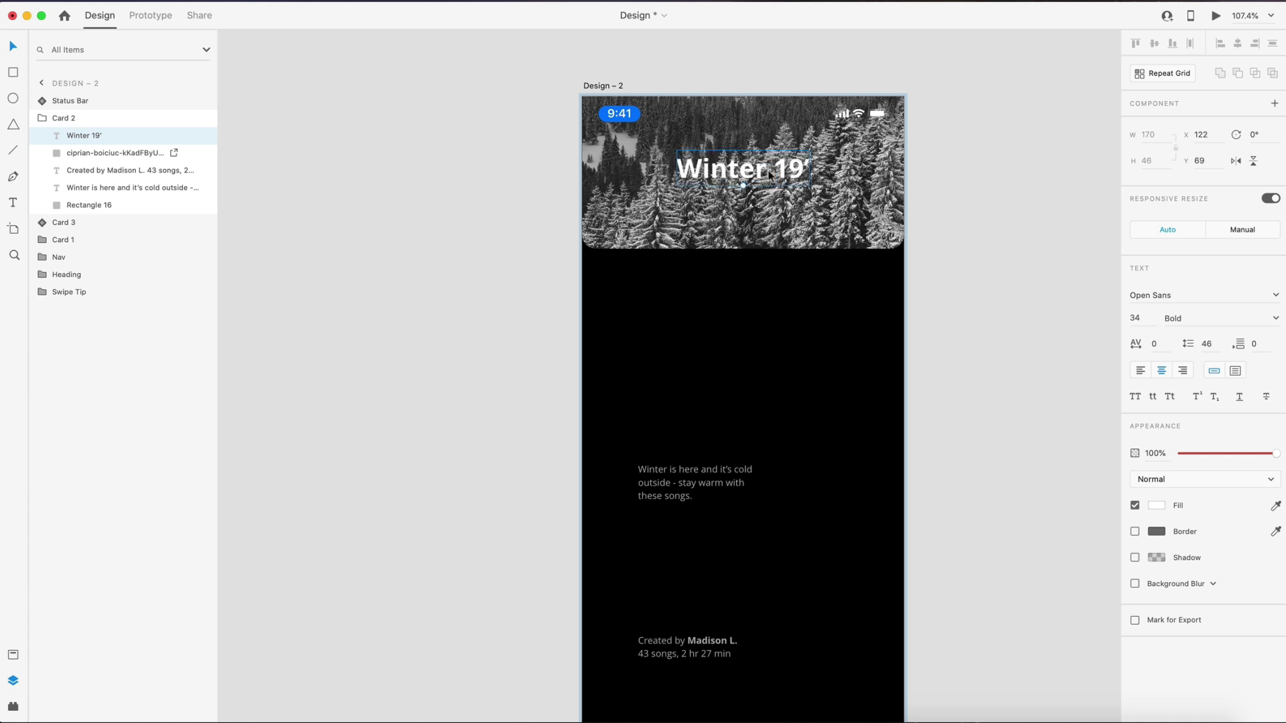
left_click_drag(769, 168, 769, 173)
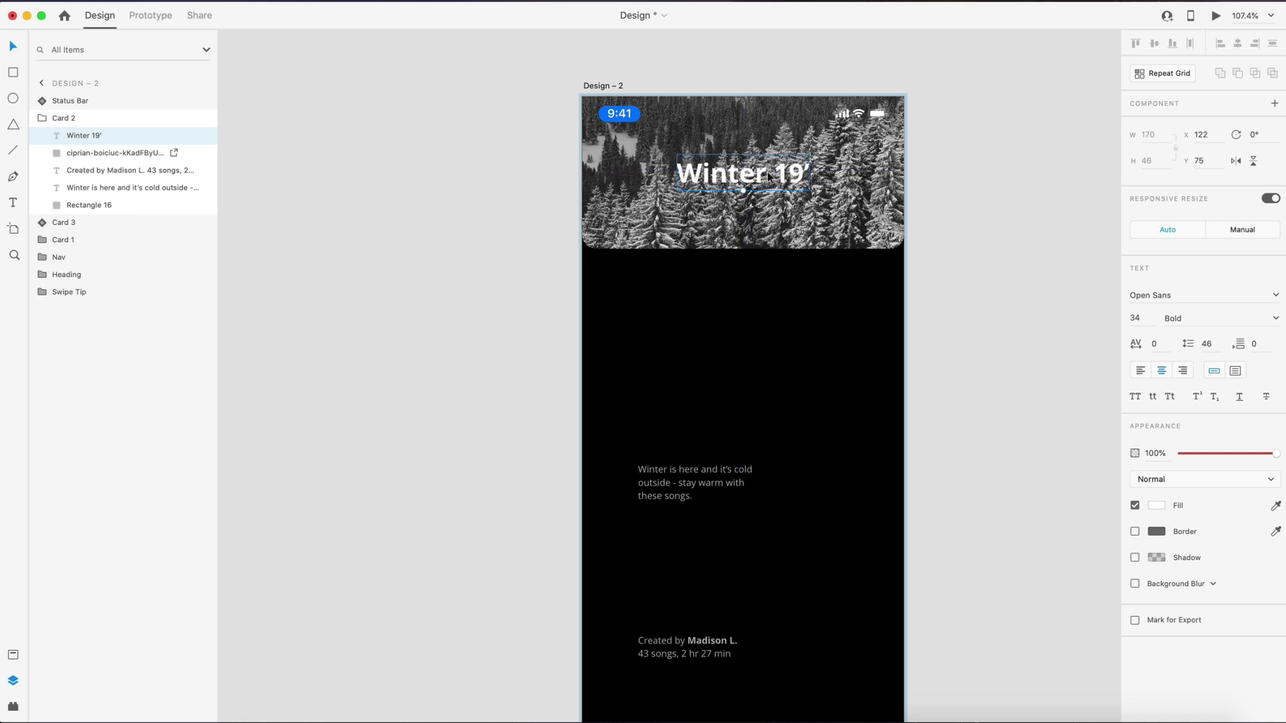
left_click(1030, 373)
scroll(871, 402, "down", 2)
left_click(702, 444)
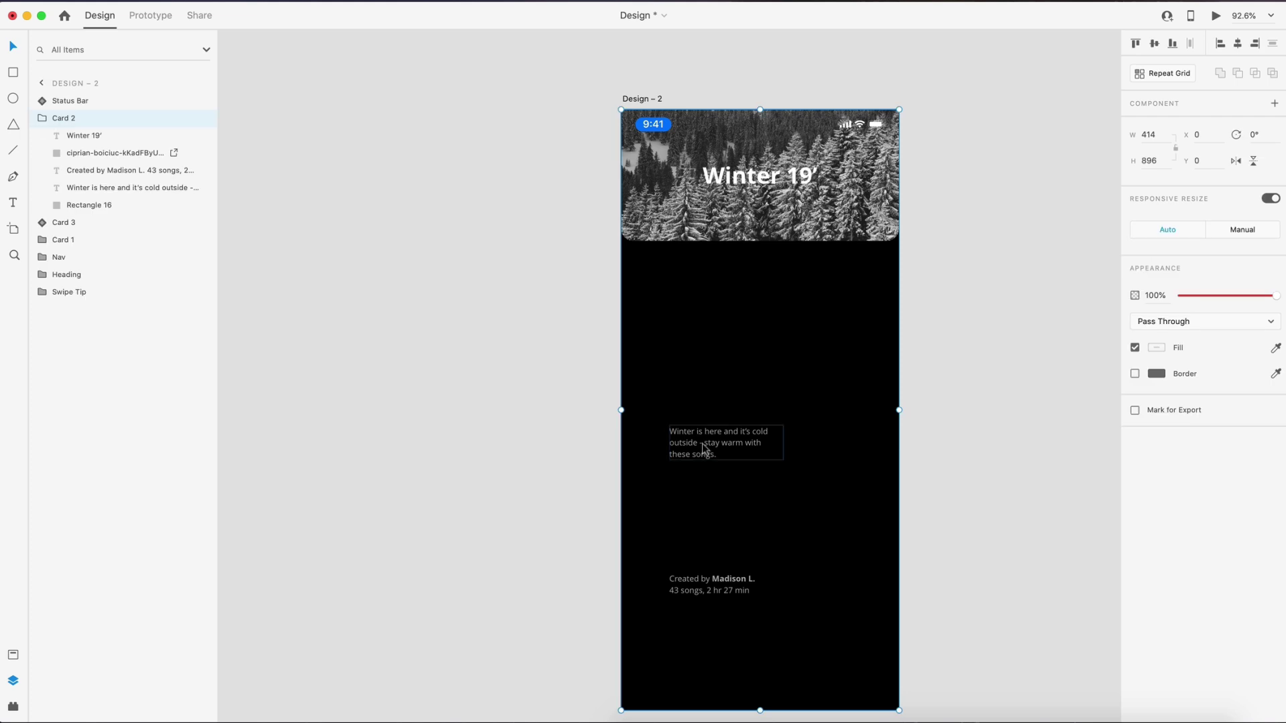
- Drag the description and credit texts below Design – 2, set them to 0% opacity, and zoom to the artboard
double_click(704, 441)
scroll(703, 402, "down", 3)
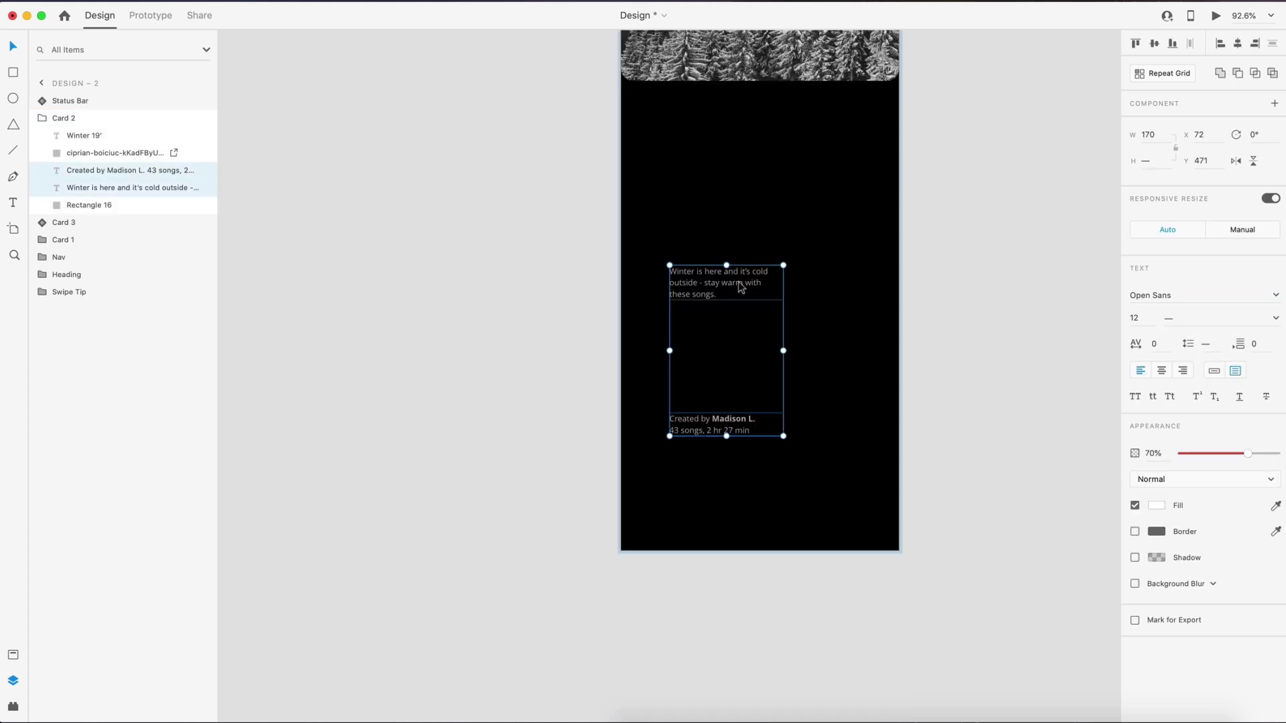
left_click_drag(717, 288, 714, 577)
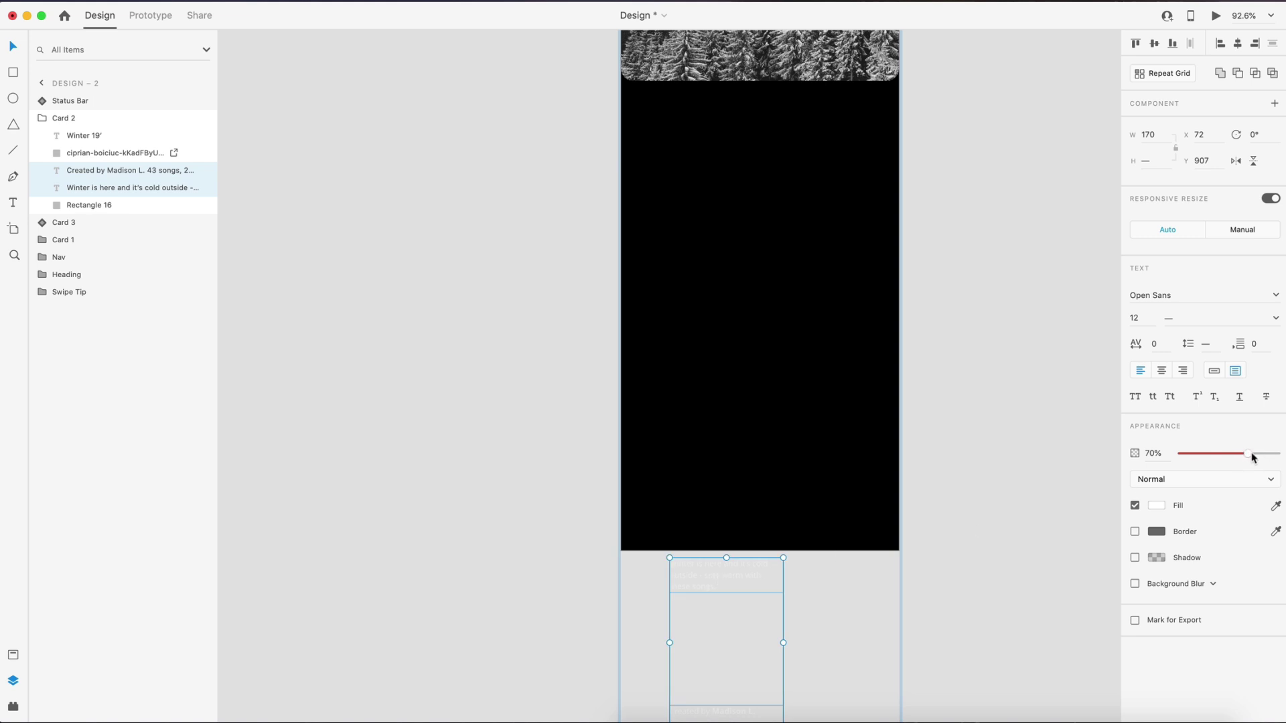
left_click_drag(1254, 458, 1137, 453)
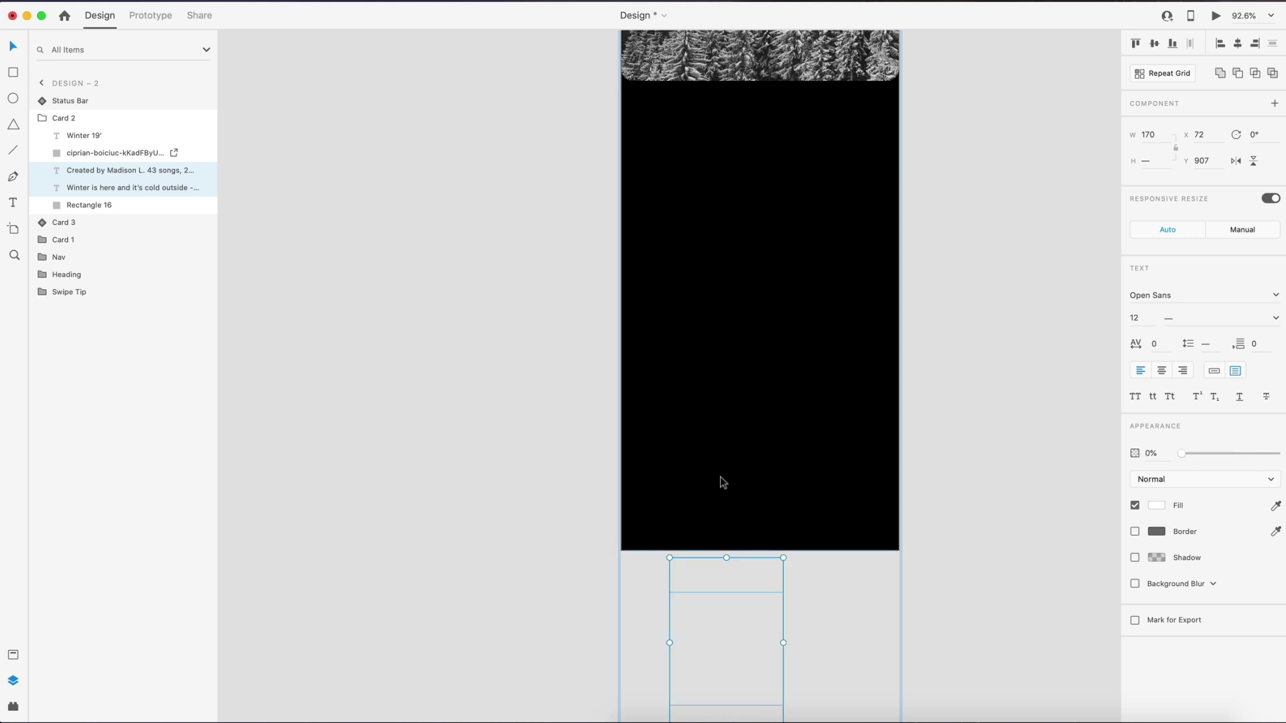
left_click(990, 259)
key("super+0")
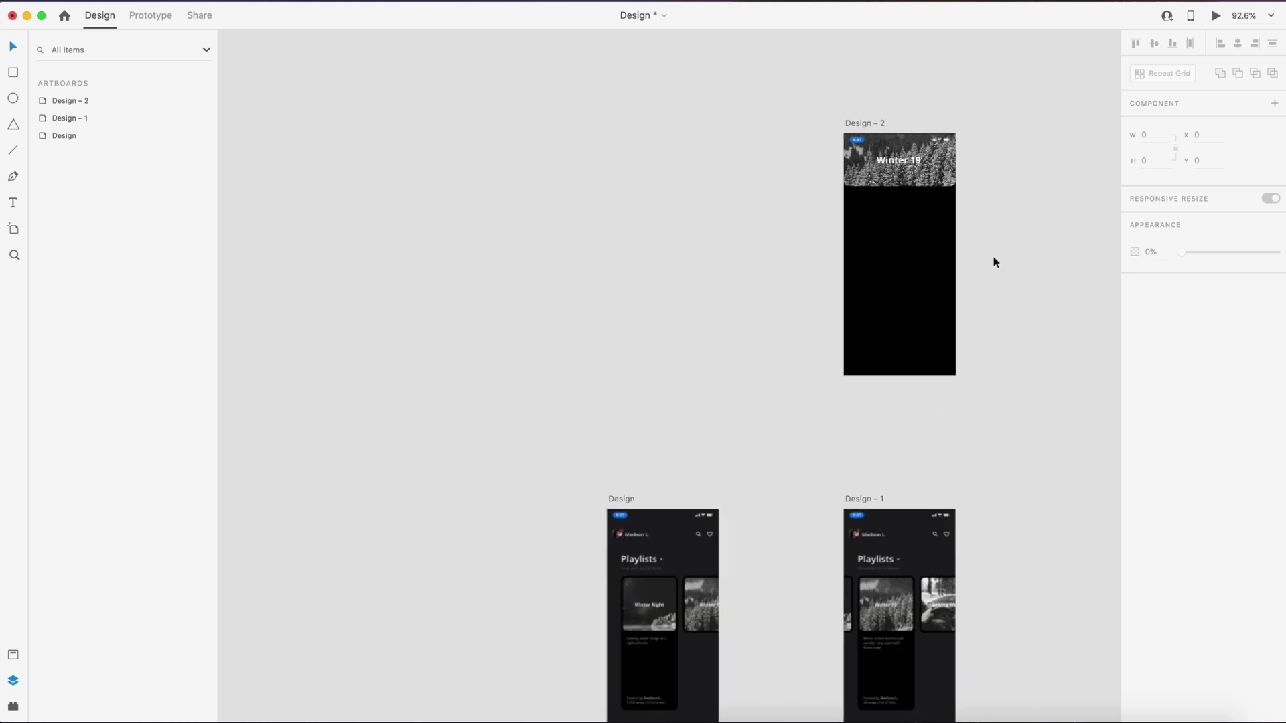
key("super+3")
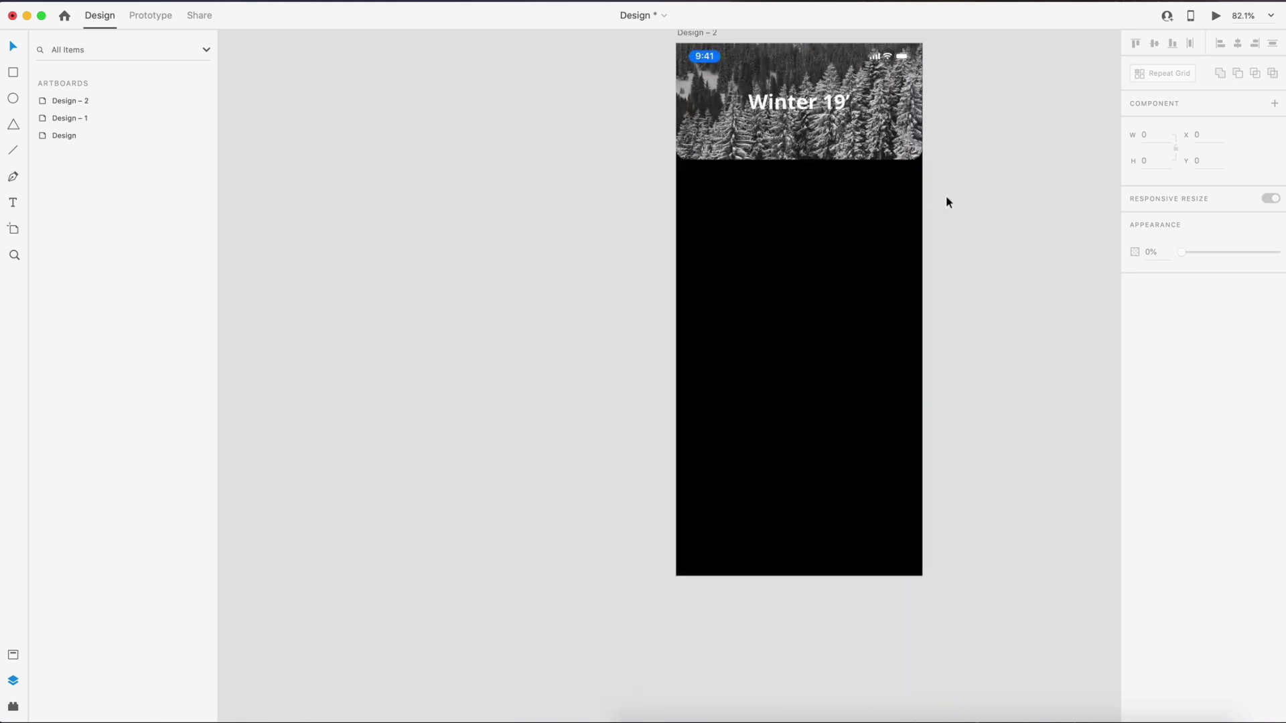
left_click(1216, 16)
left_click_drag(692, 221, 592, 253)
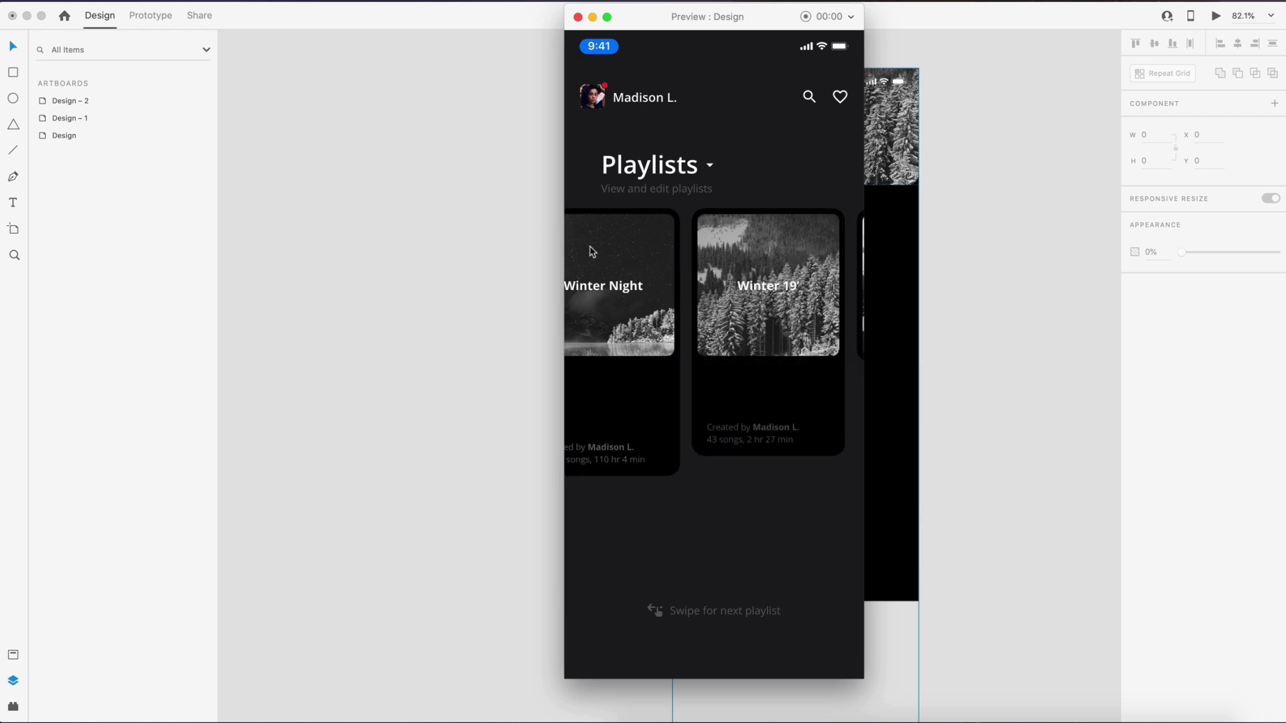
left_click(698, 270)
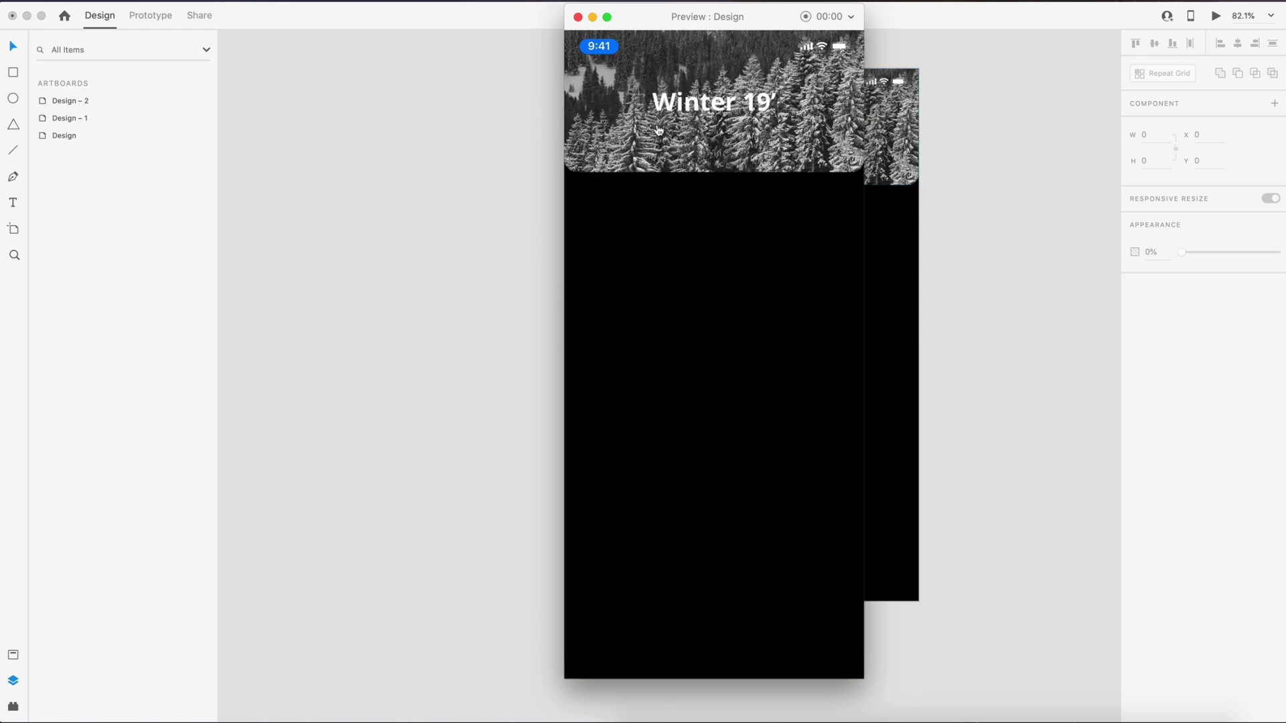
left_click(697, 335)
left_click(760, 382)
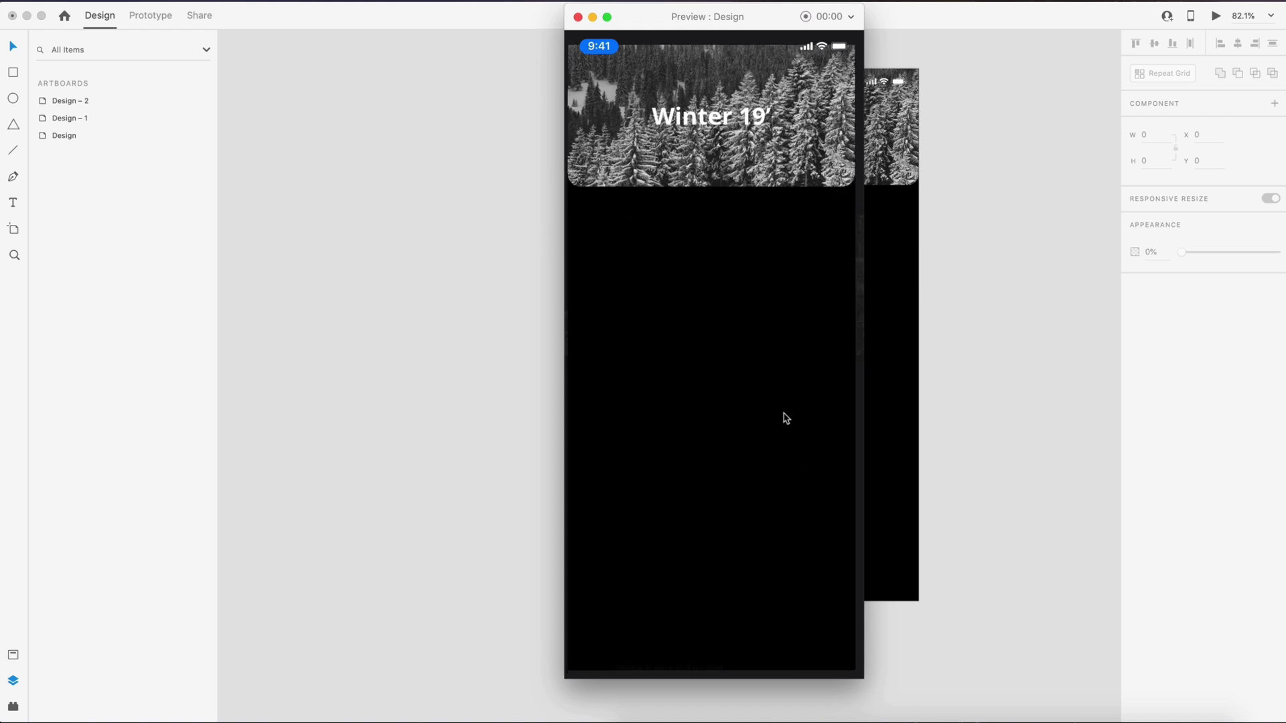
left_click(578, 17)
scroll(967, 271, "right", 3)
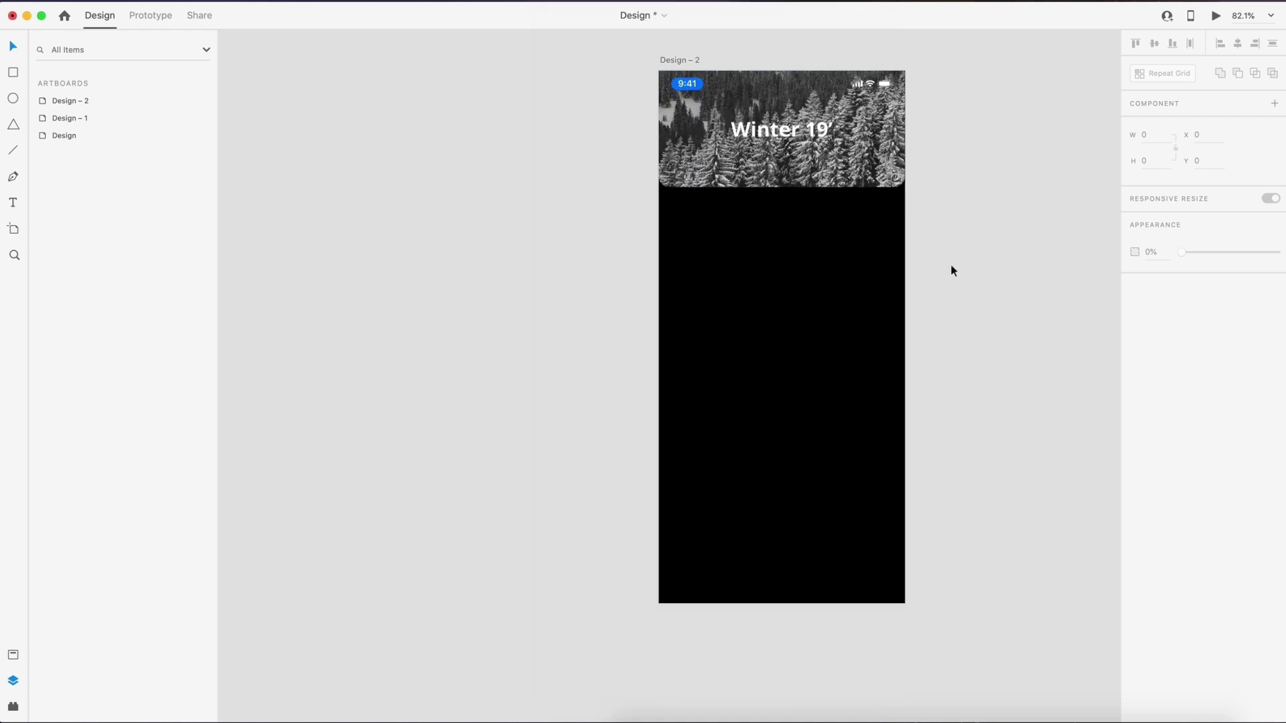
scroll(788, 280, "right", 5)
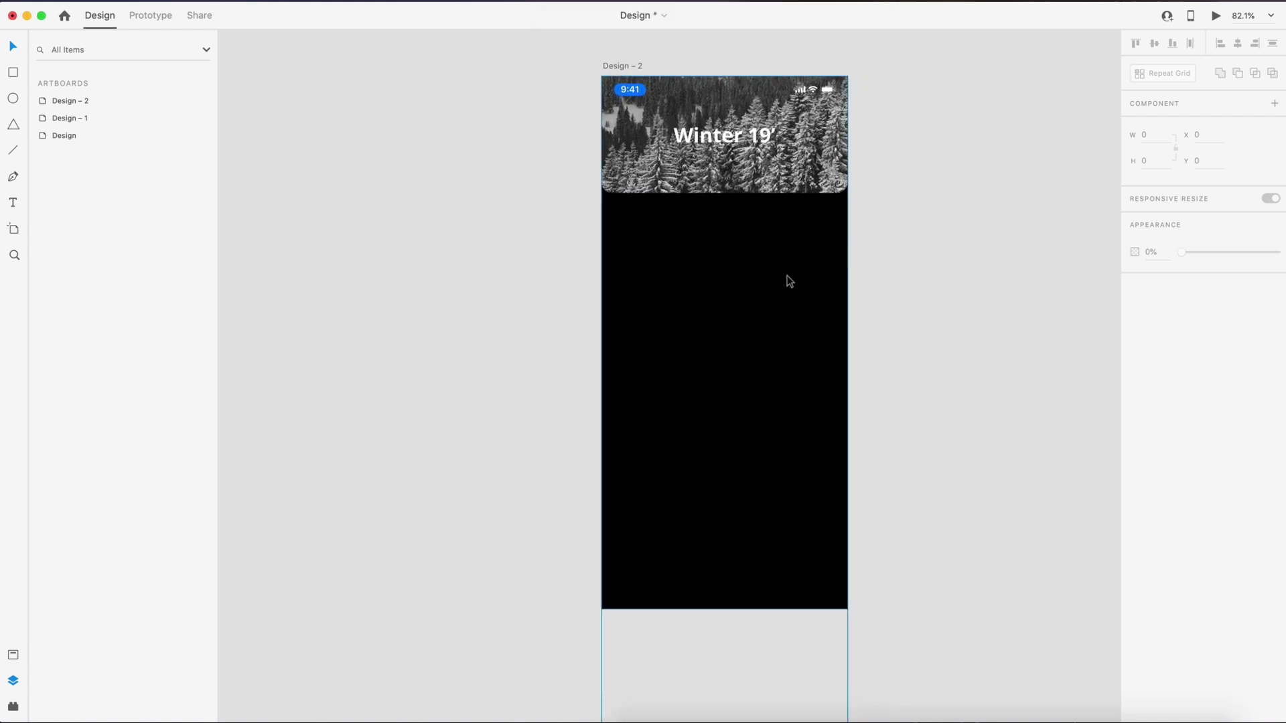
- Place the Song List component from Assets just under the Winter 19' header
left_click(13, 655)
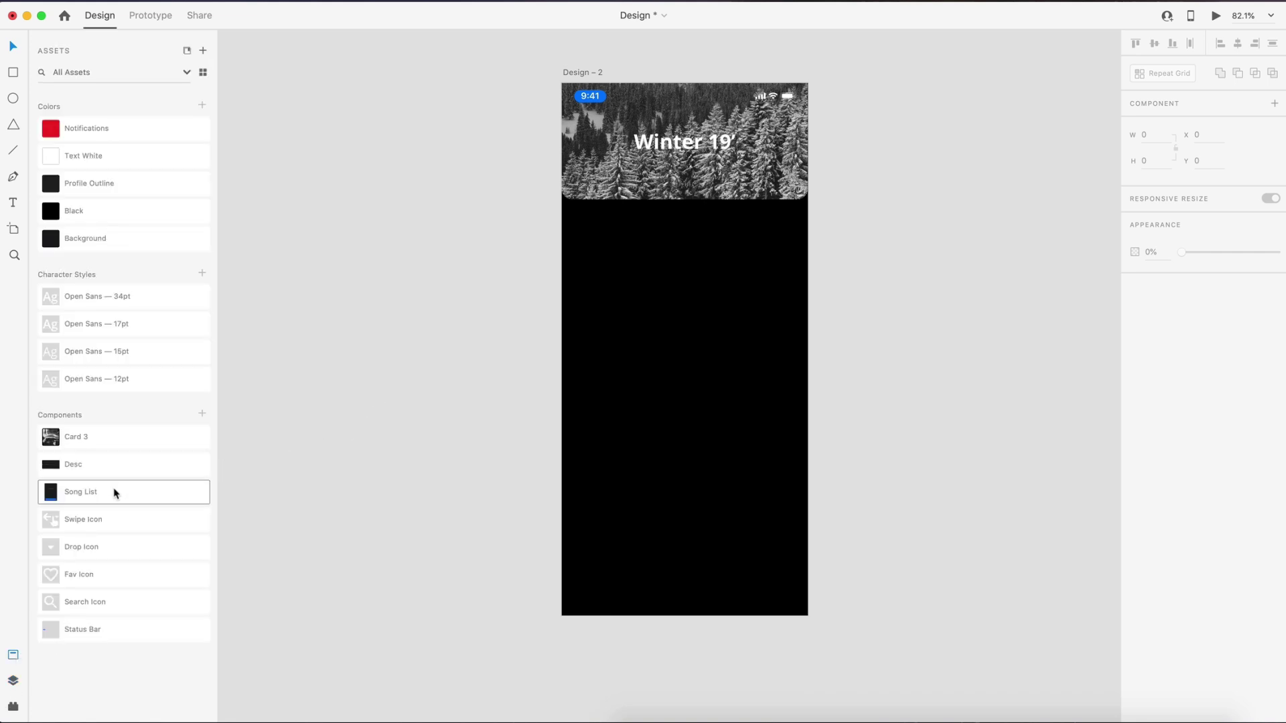
left_click_drag(88, 493, 746, 341)
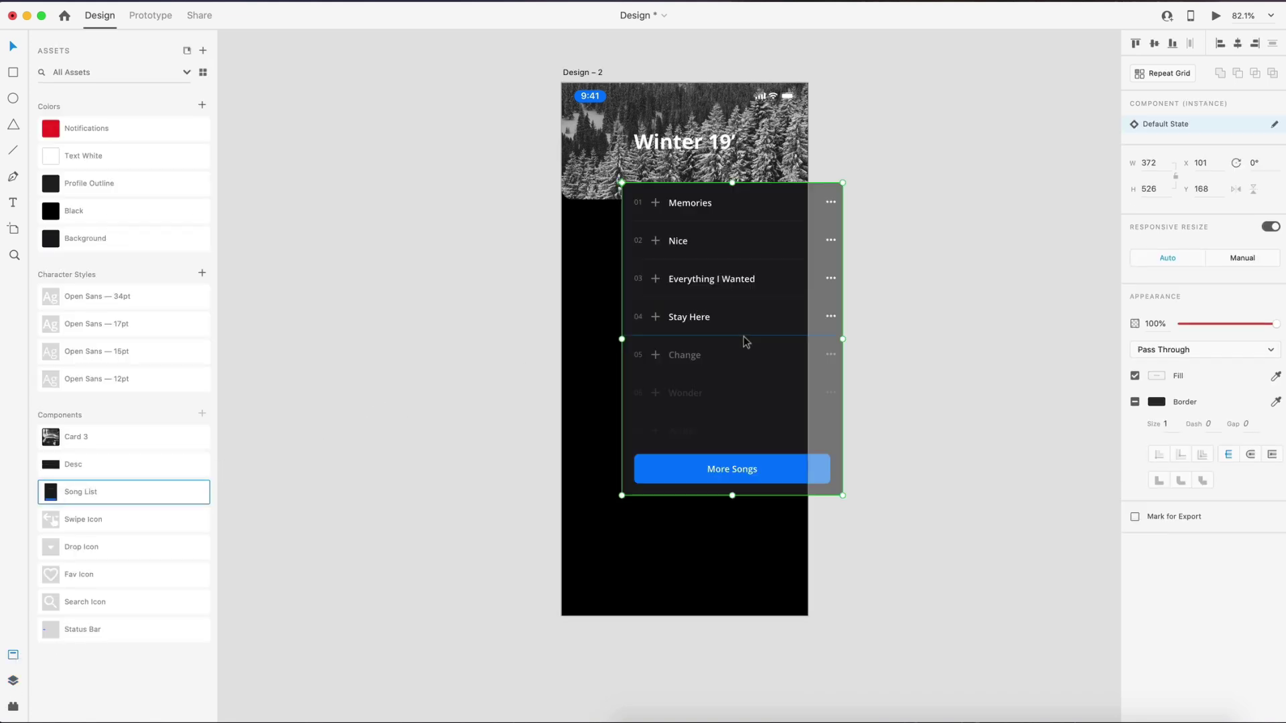
left_click_drag(769, 244, 735, 267)
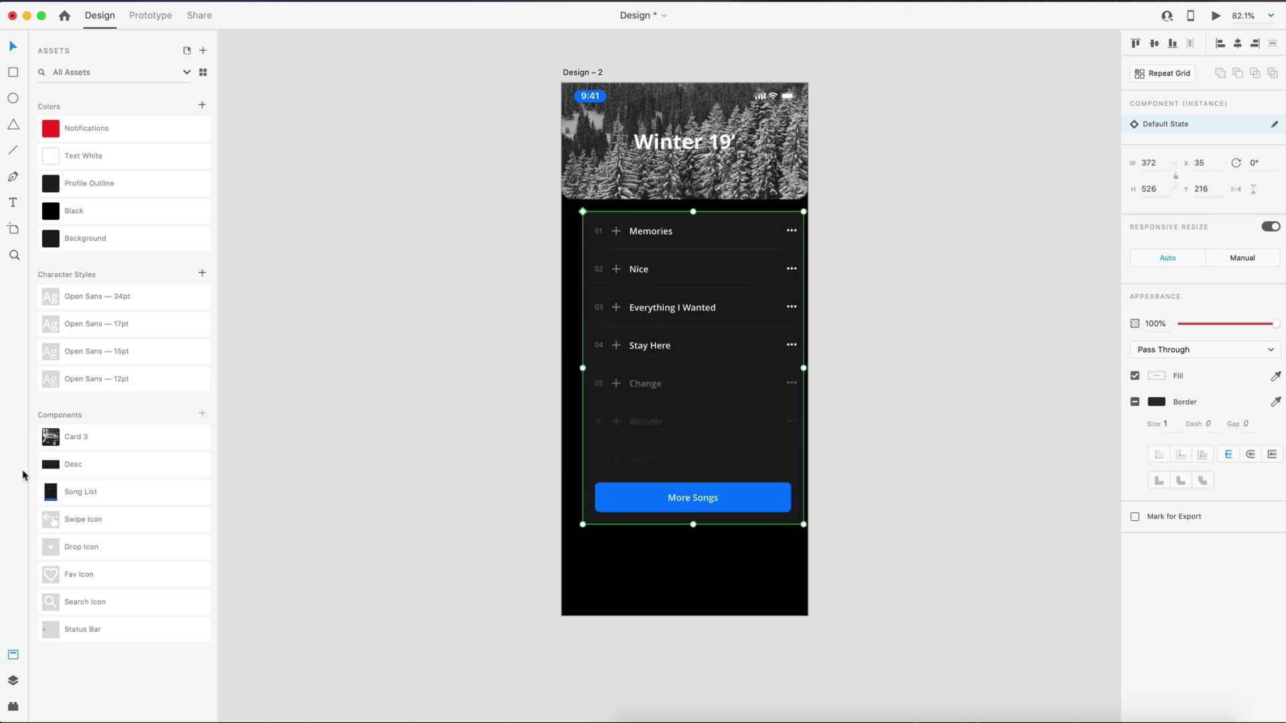
- Add the Desc component, align the song list, and position Desc below it
left_click_drag(73, 464, 933, 295)
scroll(947, 221, "up", 3)
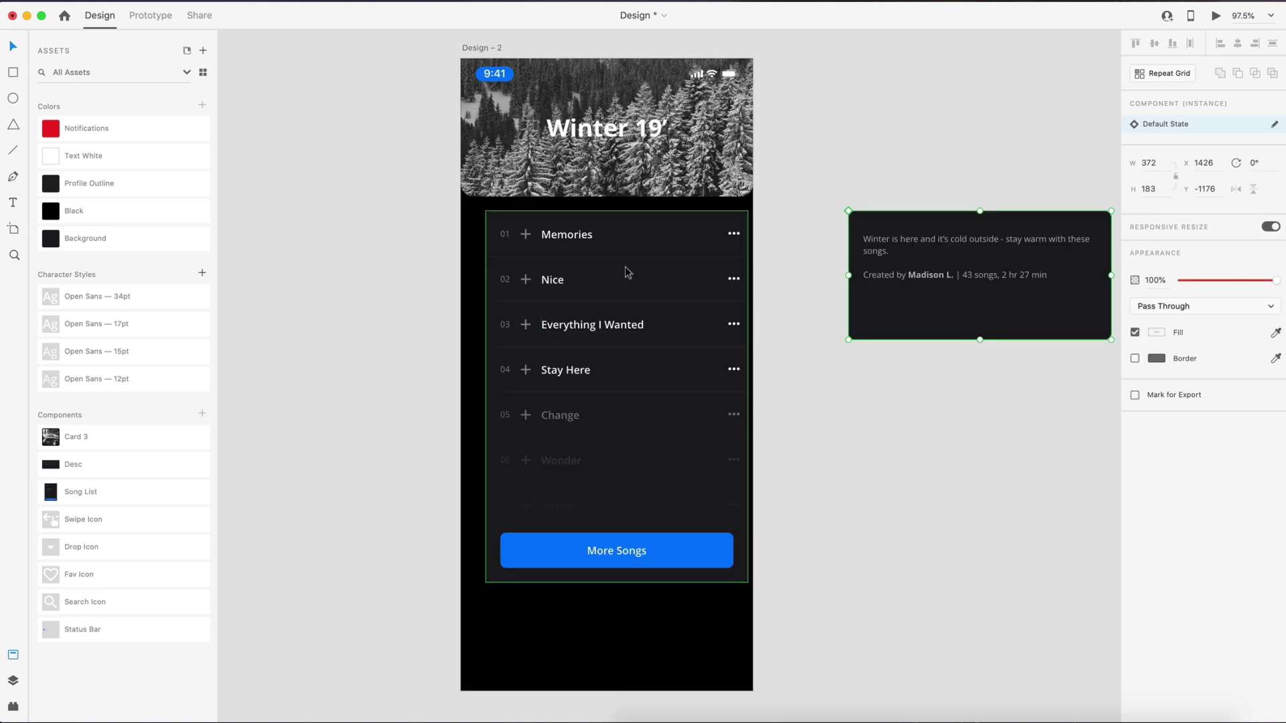
left_click(628, 272)
left_click_drag(651, 245, 614, 241)
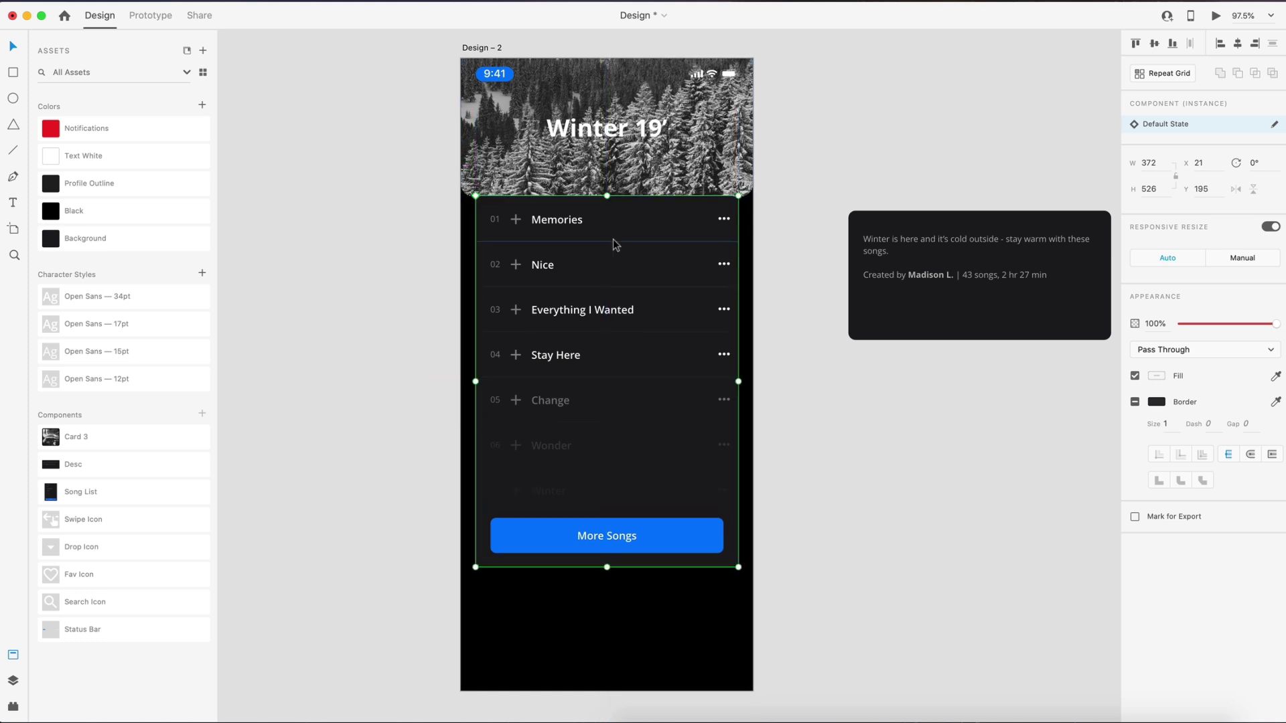
key("shift+Down")
key("shift+Down")
left_click_drag(1047, 267, 629, 607)
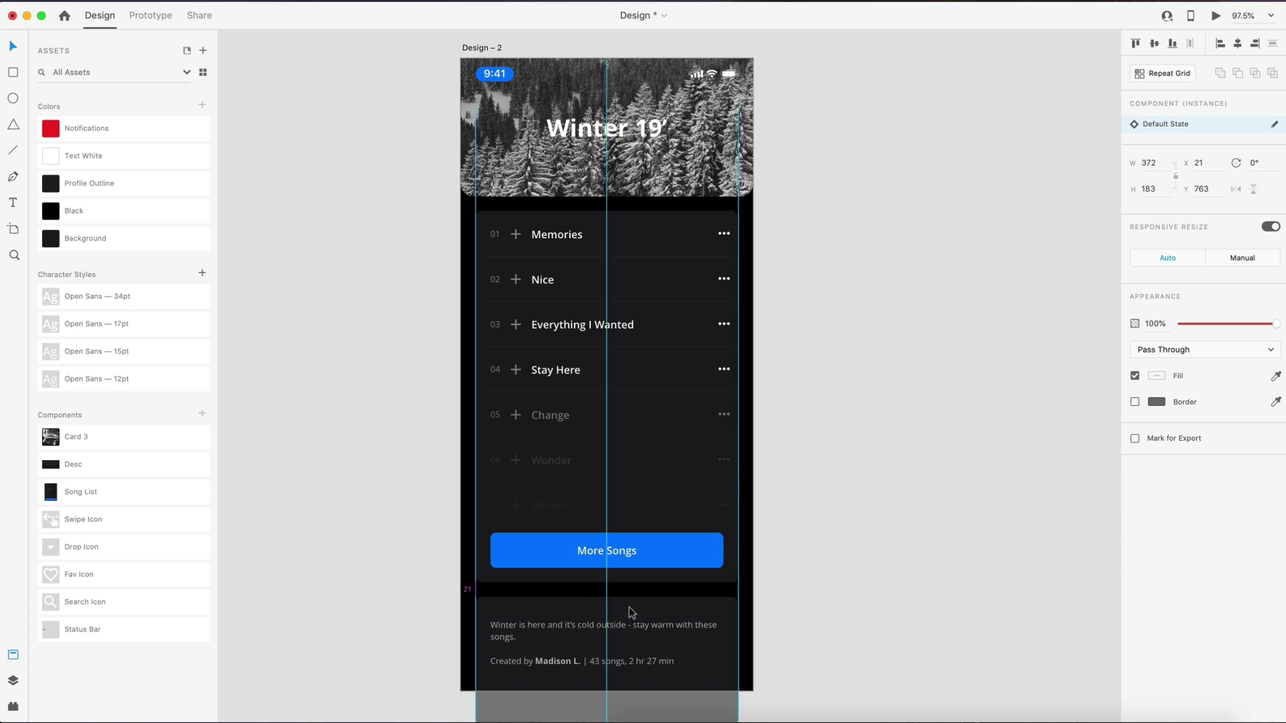
- Select the Song List and Desc components together on Design – 2
left_click(910, 556)
scroll(913, 557, "down", 3)
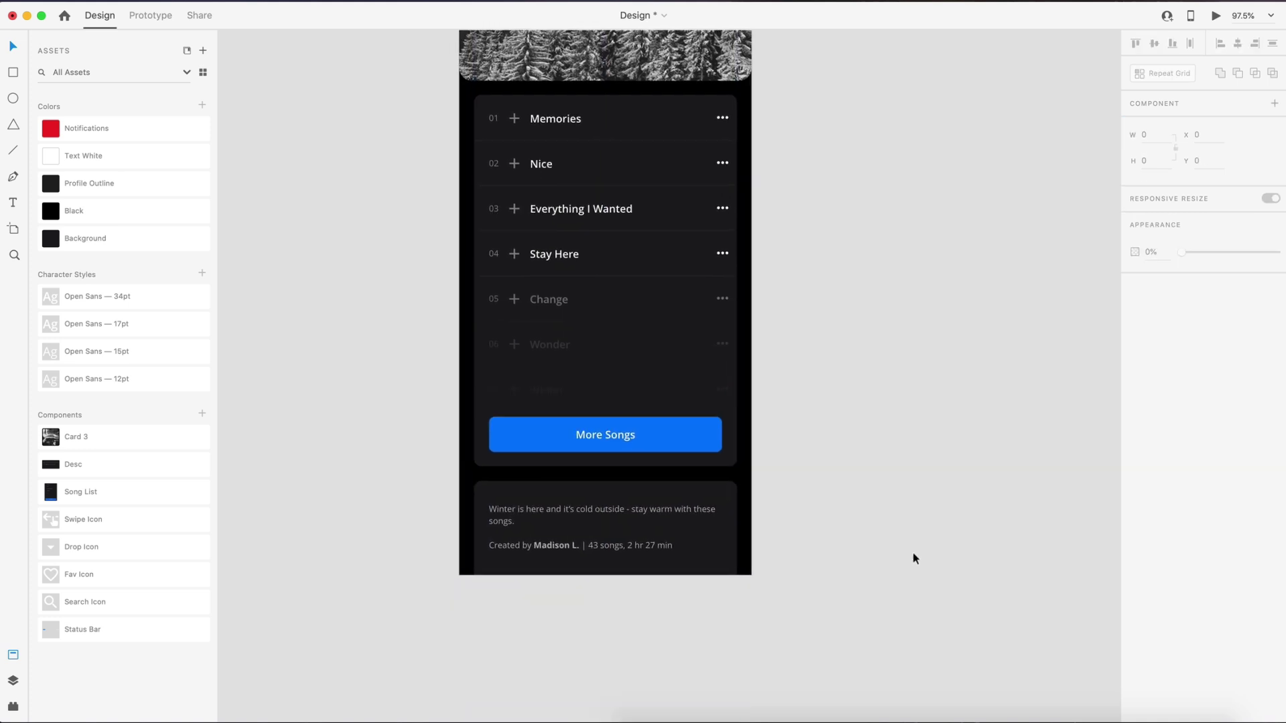
scroll(717, 244, "left", 3)
left_click(663, 153)
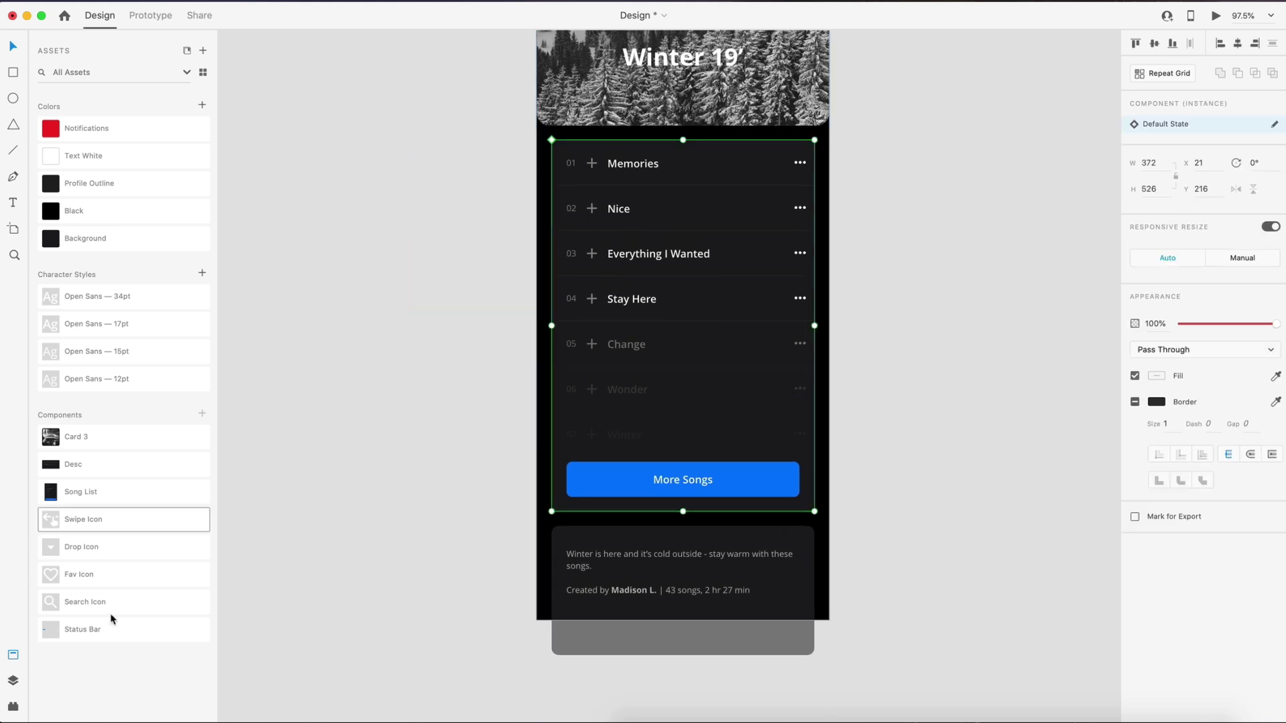
left_click(13, 680)
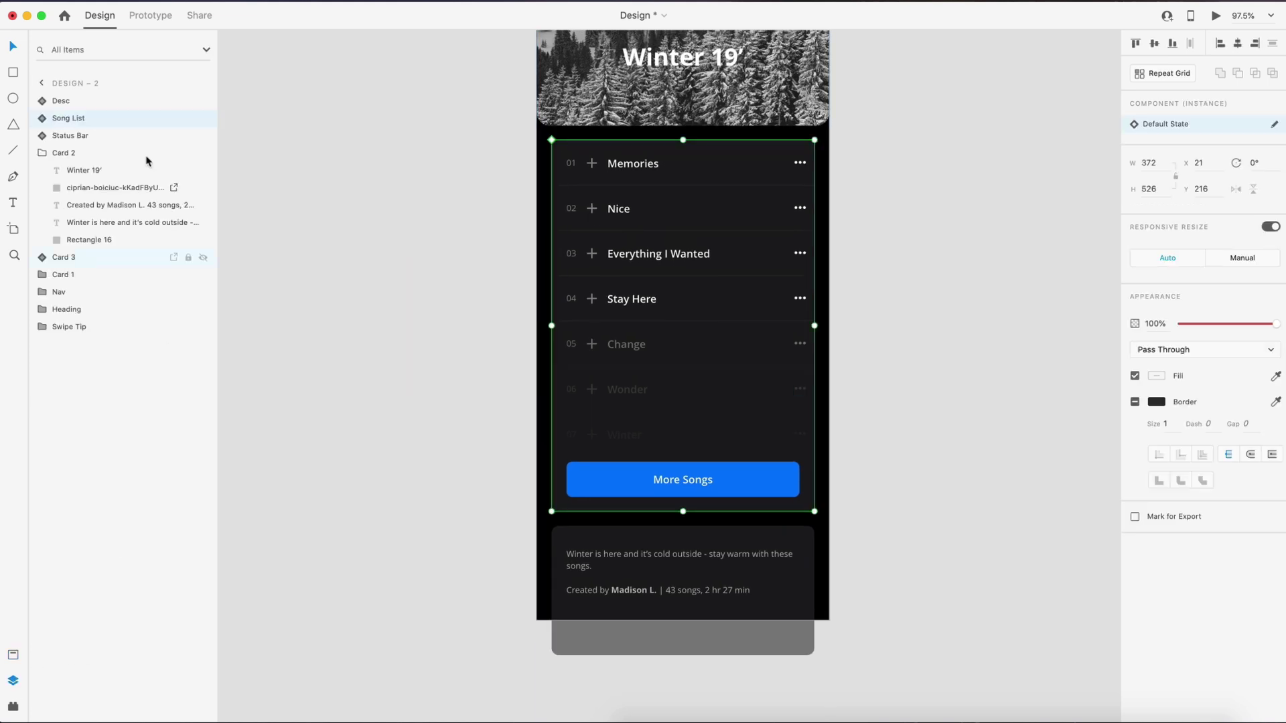
left_click(68, 104, "shift")
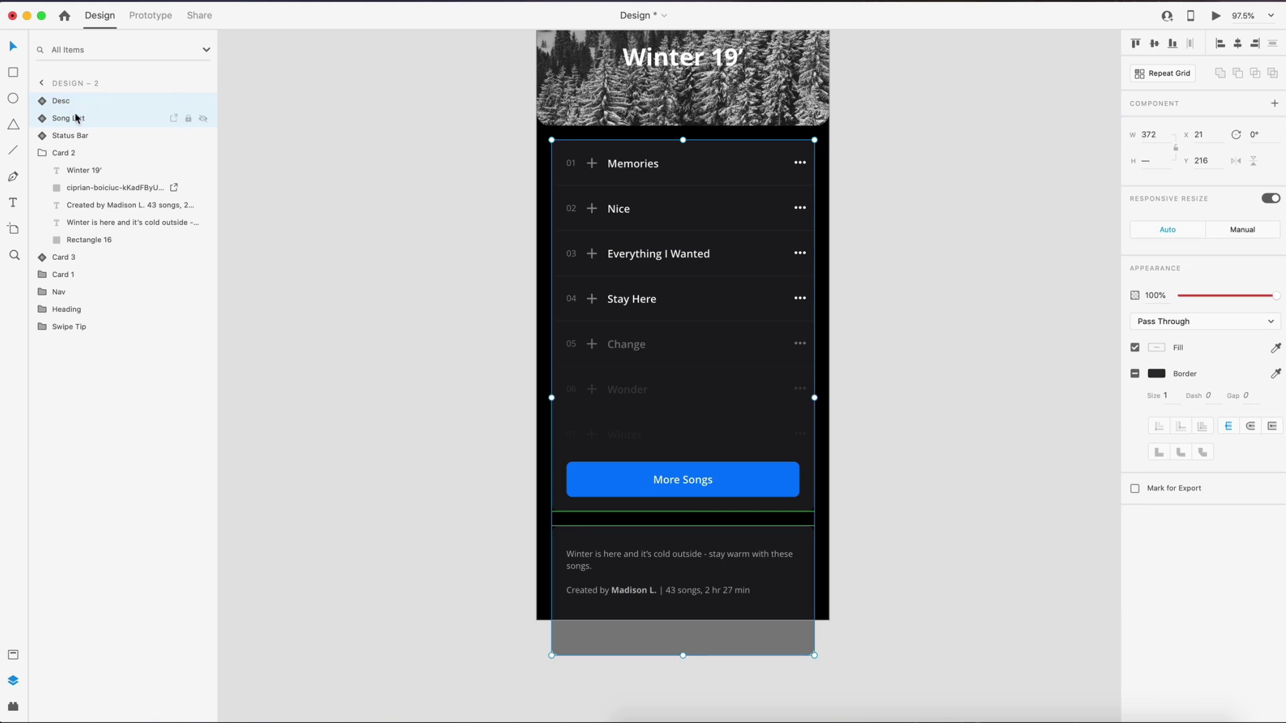
left_click_drag(67, 101, 84, 163)
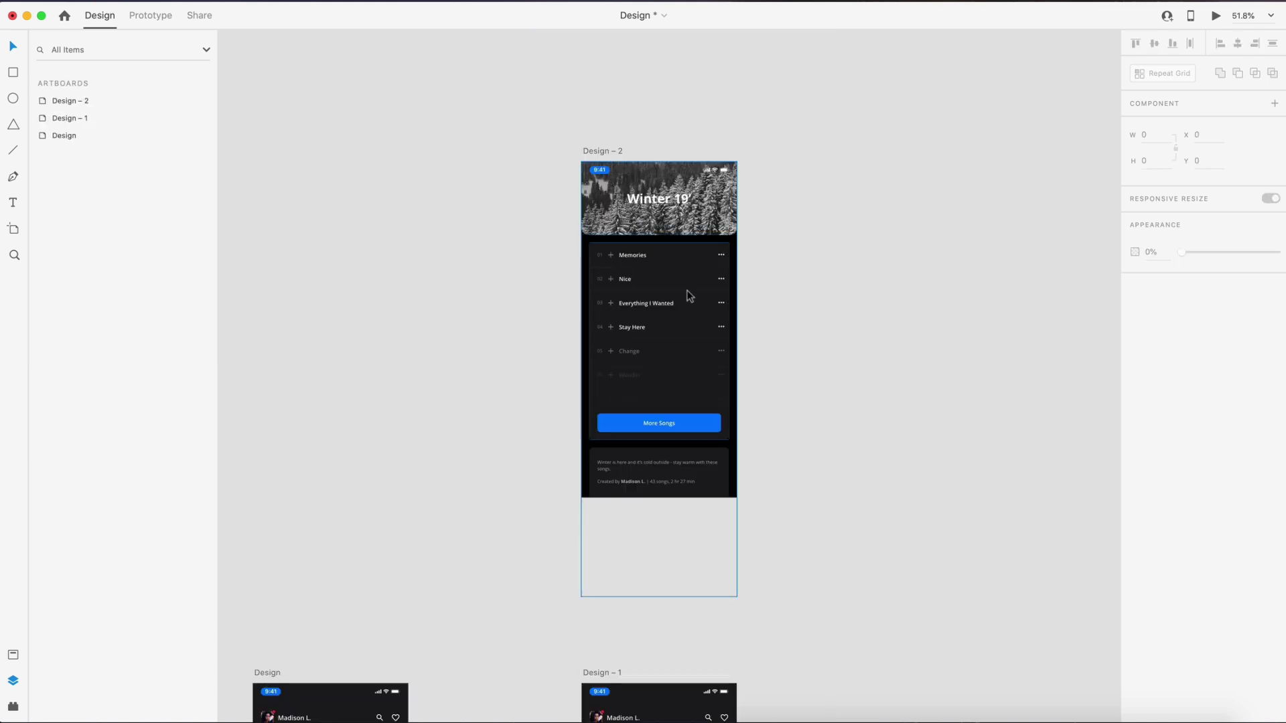
left_click(359, 179)
- Paste the Song List and Desc copies into Card 2 on Design – 1
scroll(659, 303, "down", 5)
key("super+3")
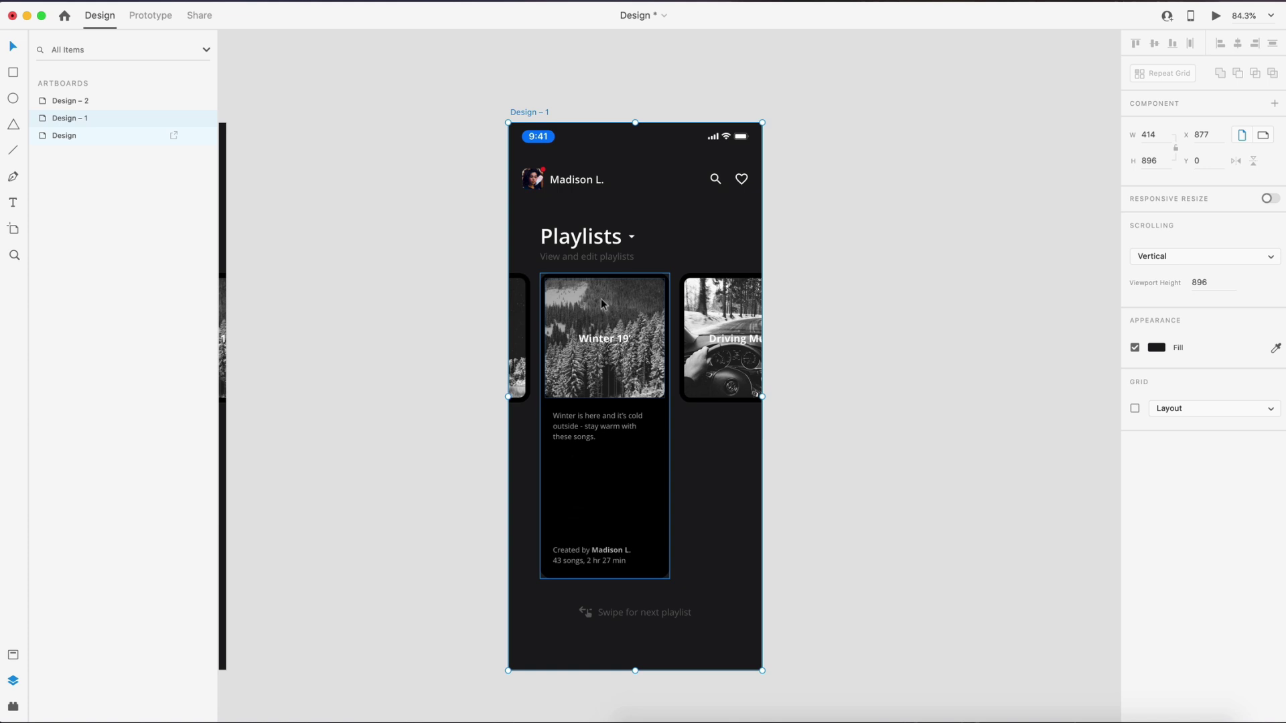
left_click(569, 290)
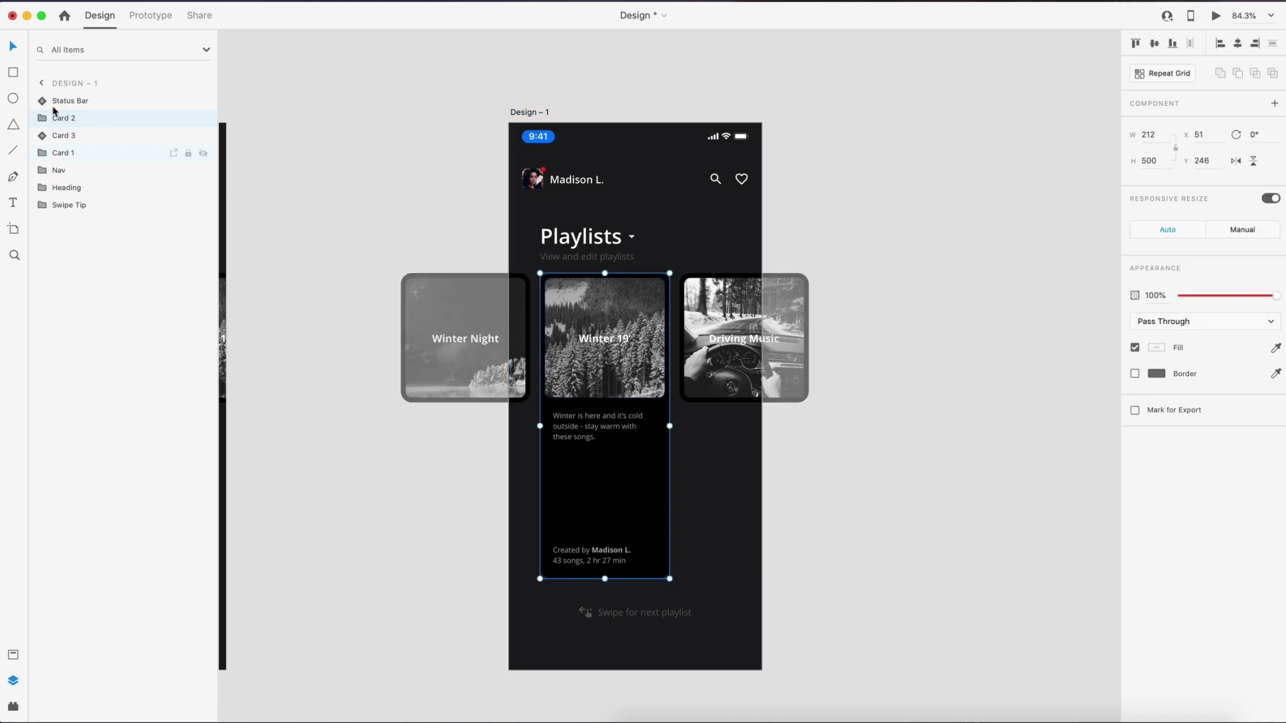
left_click(70, 137)
key("super+v")
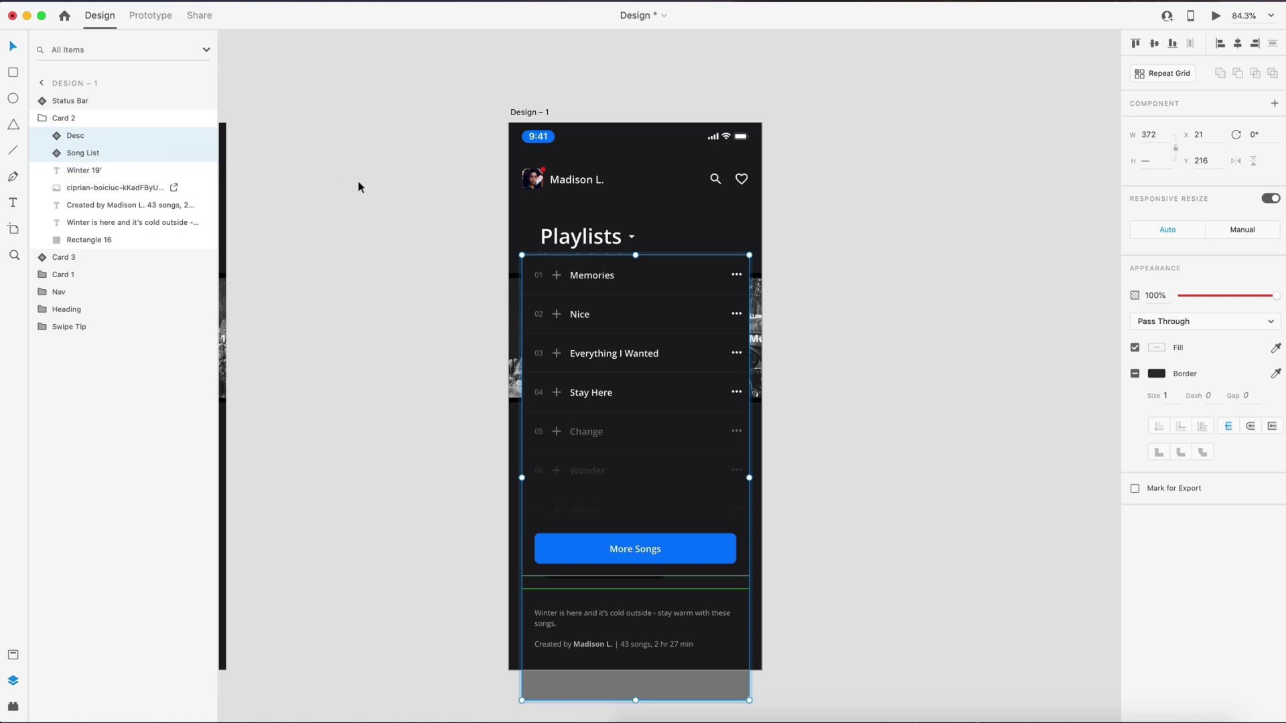
- Move the pasted song list and Desc copies below the Design – 1 artboard
scroll(358, 180, "down", 5)
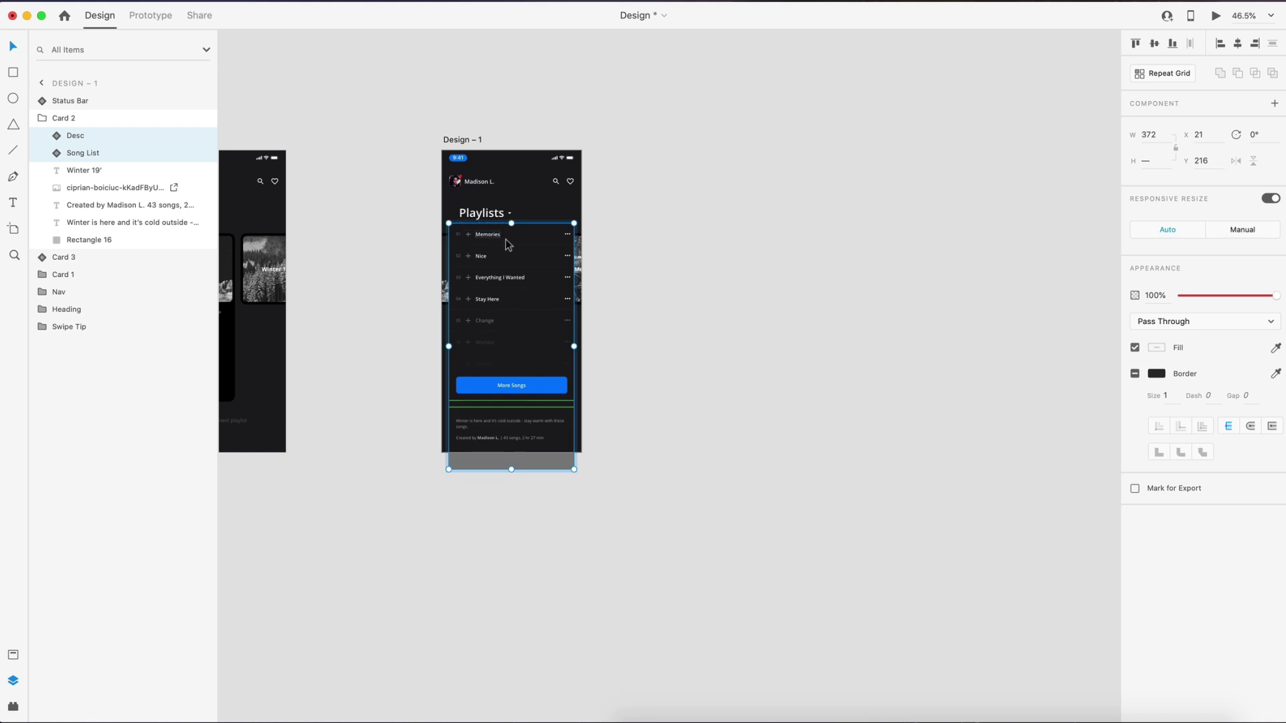
left_click_drag(535, 241, 514, 571)
scroll(535, 482, "down", 5)
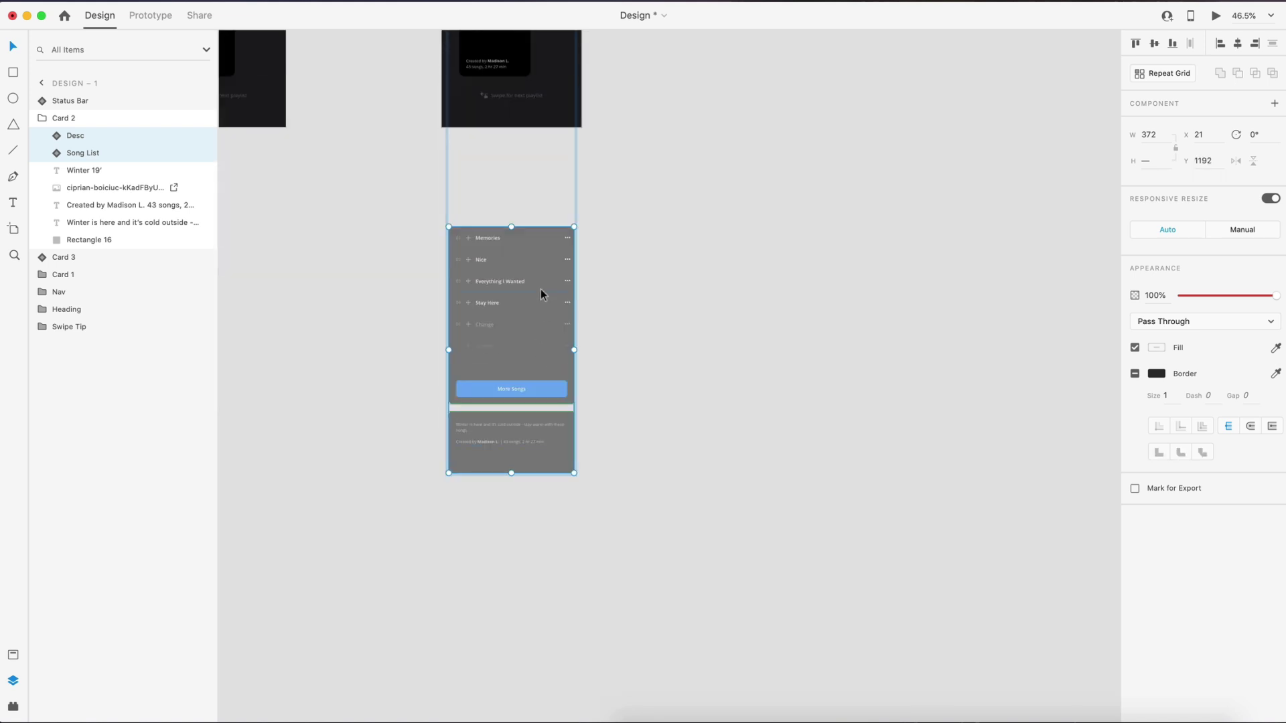
left_click(538, 437)
left_click_drag(538, 436, 502, 697)
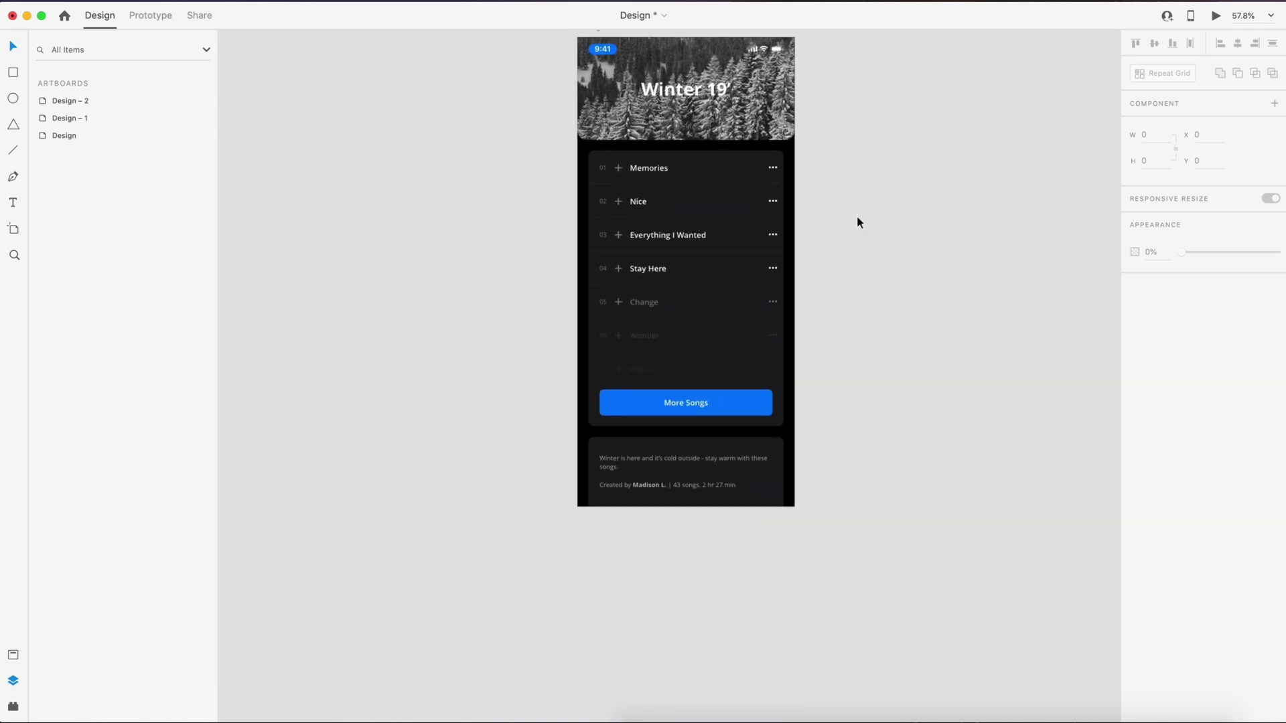
- Inspect the Card 2 group on Design – 2, then clear the selection
left_click(682, 245)
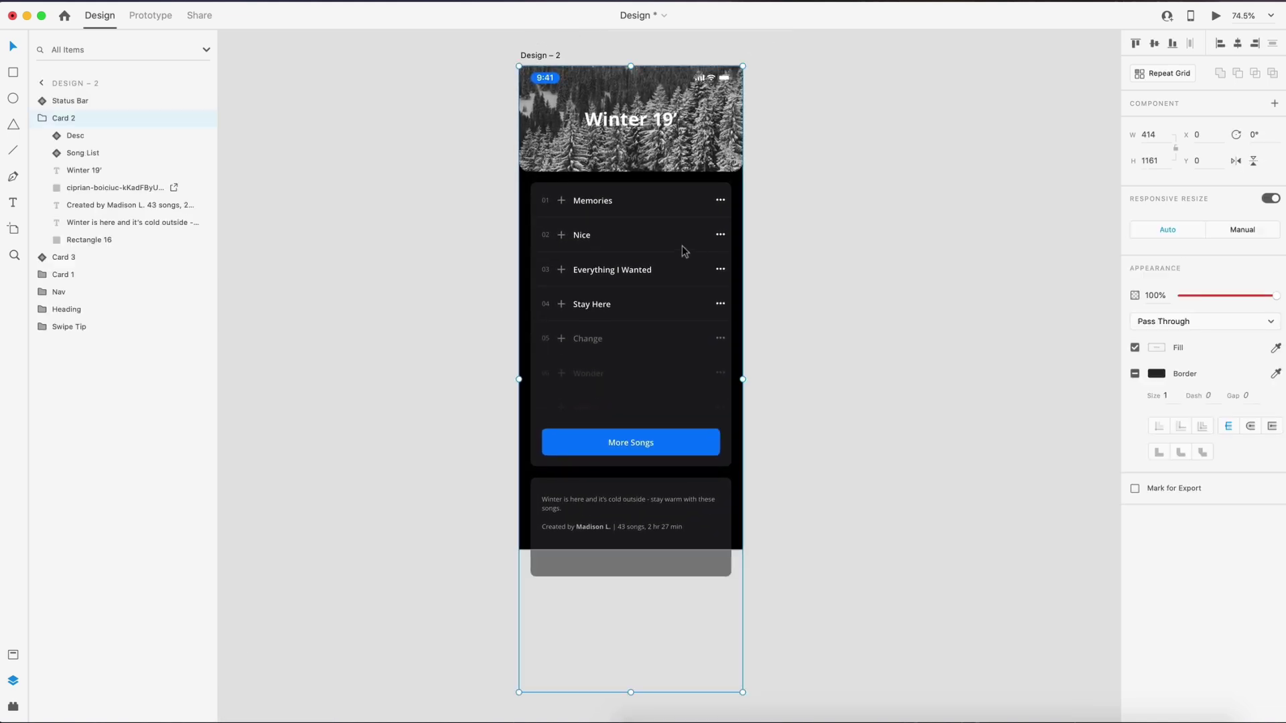
scroll(677, 261, "down", 10)
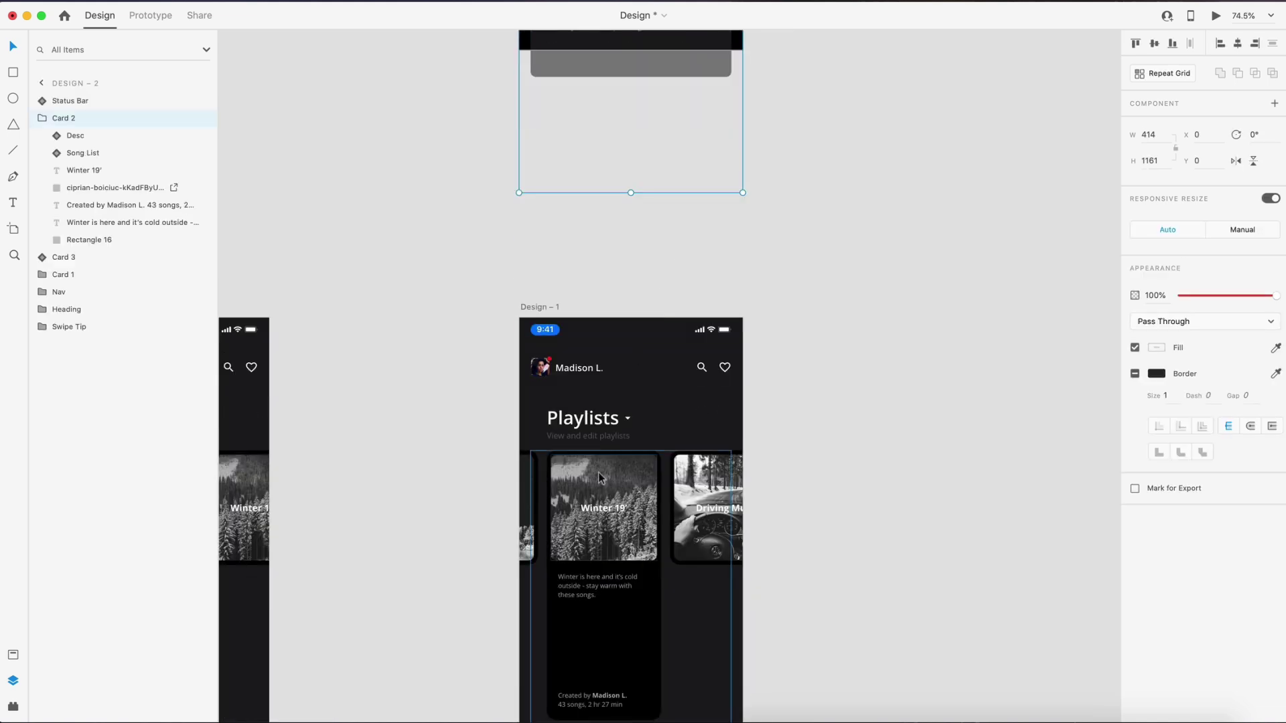
scroll(598, 471, "up", 10)
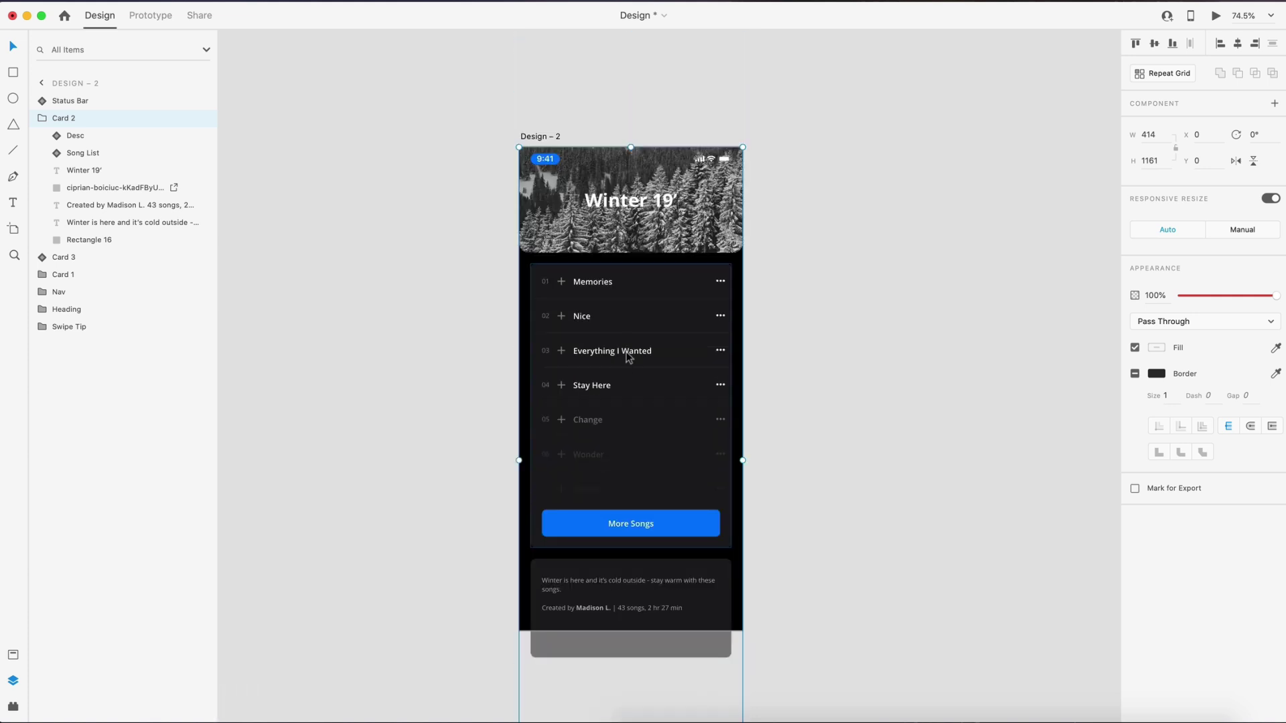
left_click(898, 315)
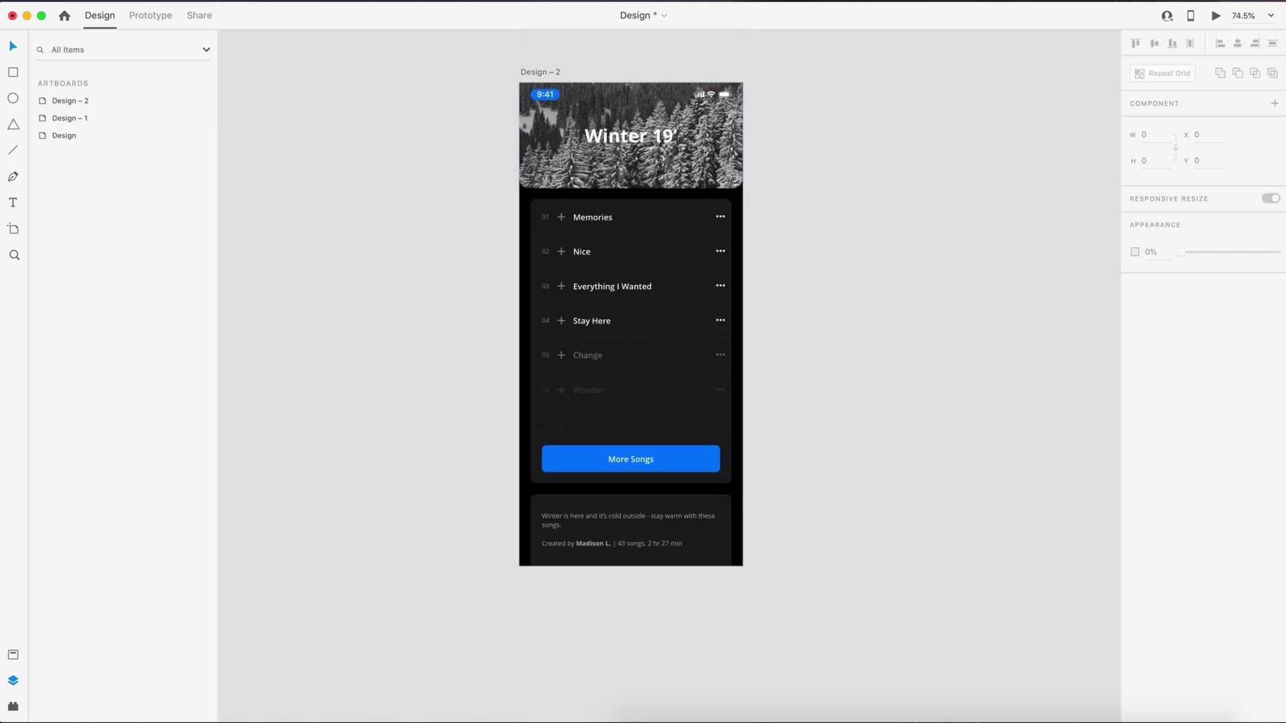
- Preview the prototype, opening the Winter 19' song list twice and returning to the carousel each time
left_click(1217, 16)
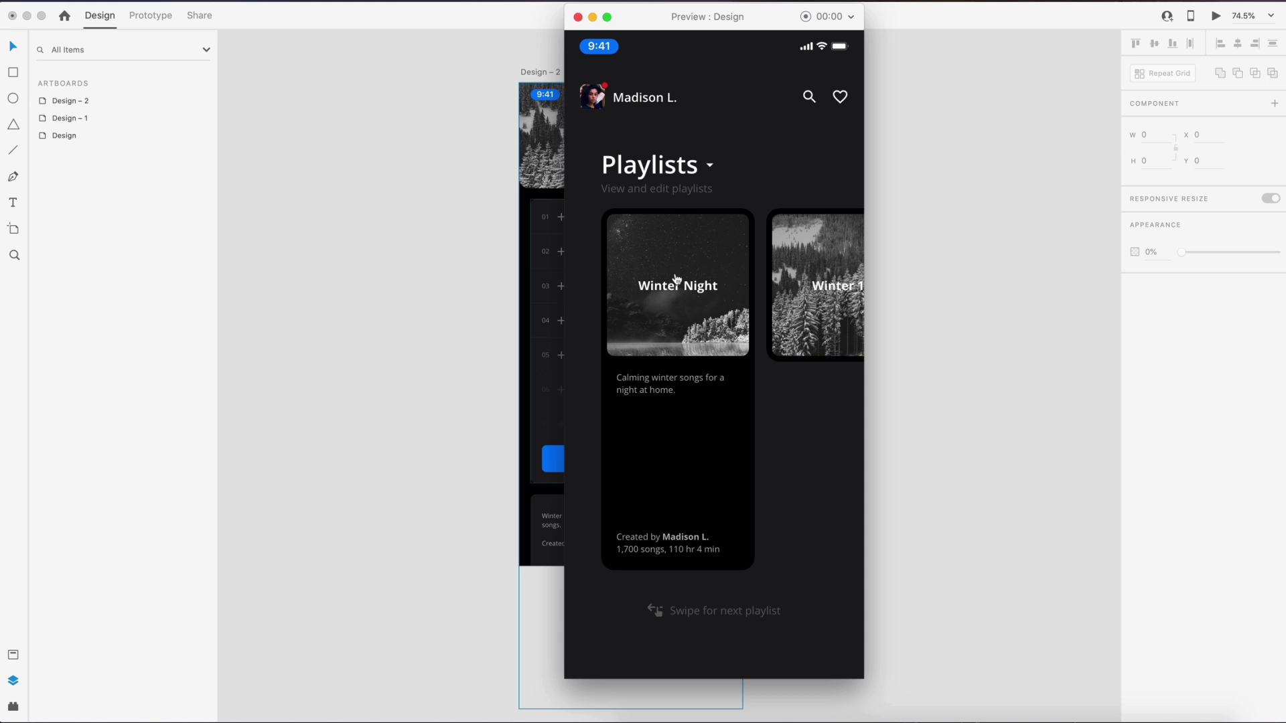
left_click(714, 278)
left_click(709, 296)
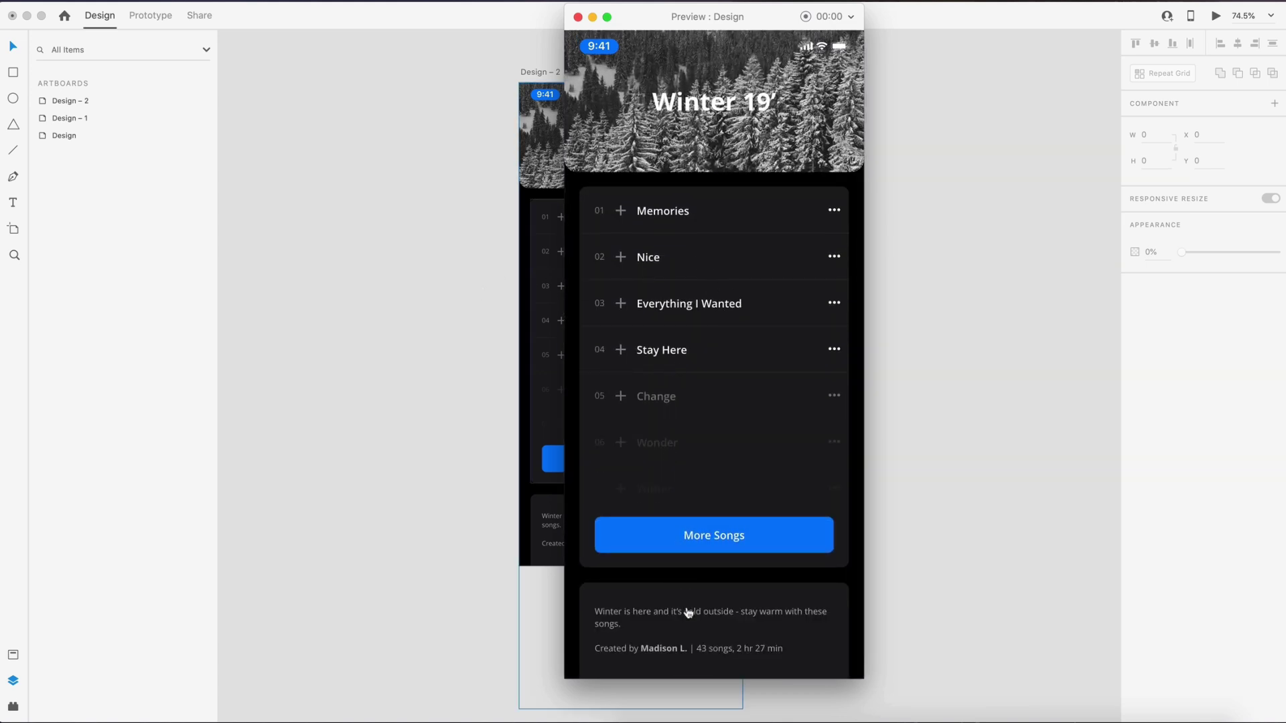
left_click(762, 141)
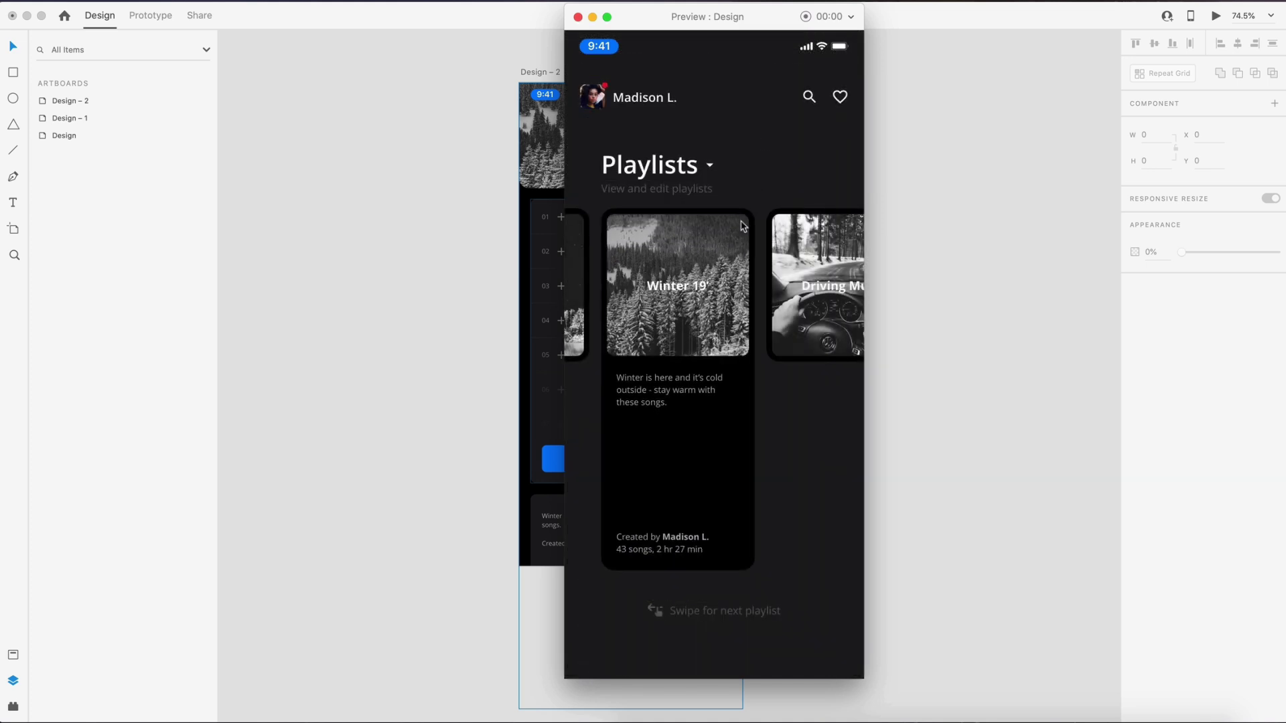
left_click(698, 277)
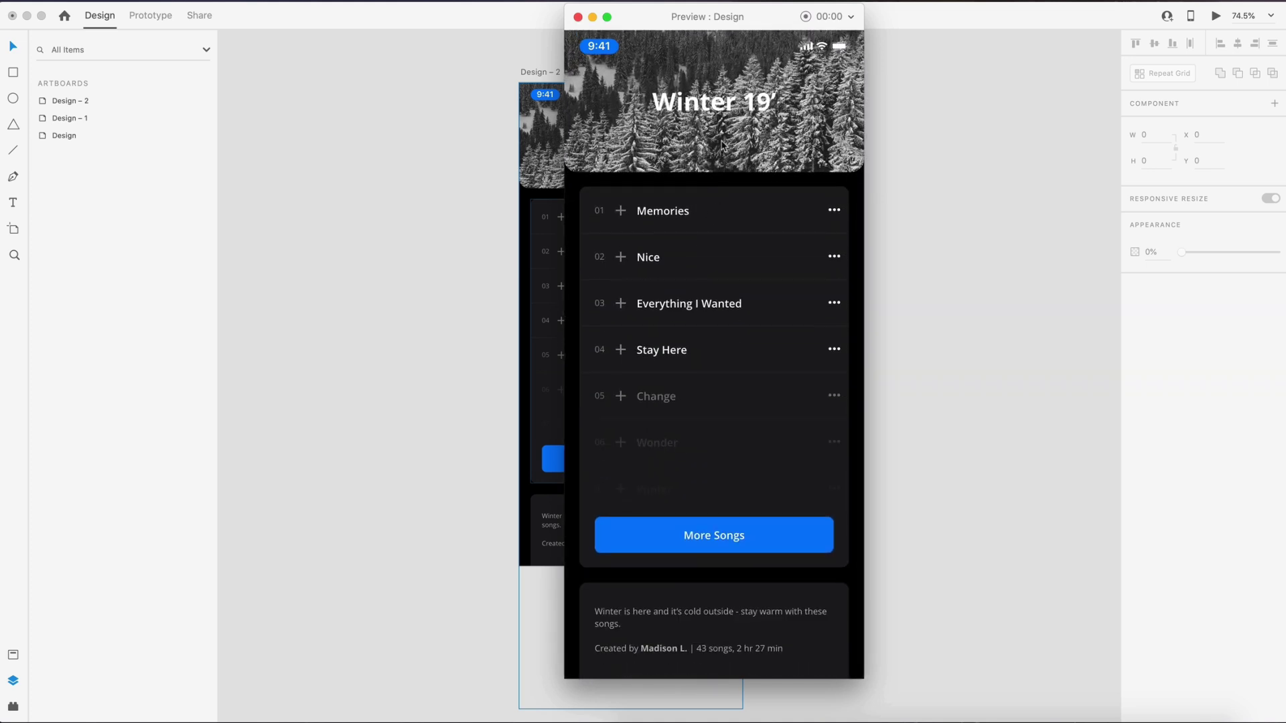
left_click(721, 144)
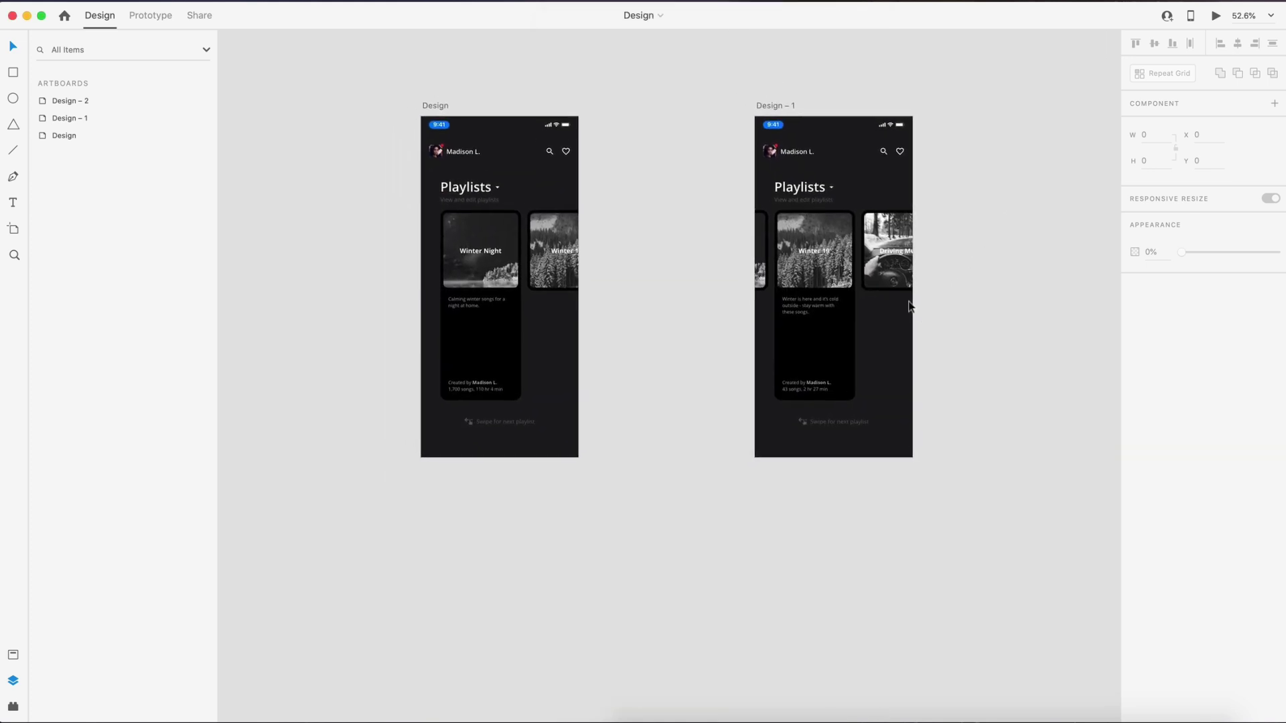
- Fade the Swipe Tip group on Design – 1 to 0% opacity
scroll(909, 306, "up", 2)
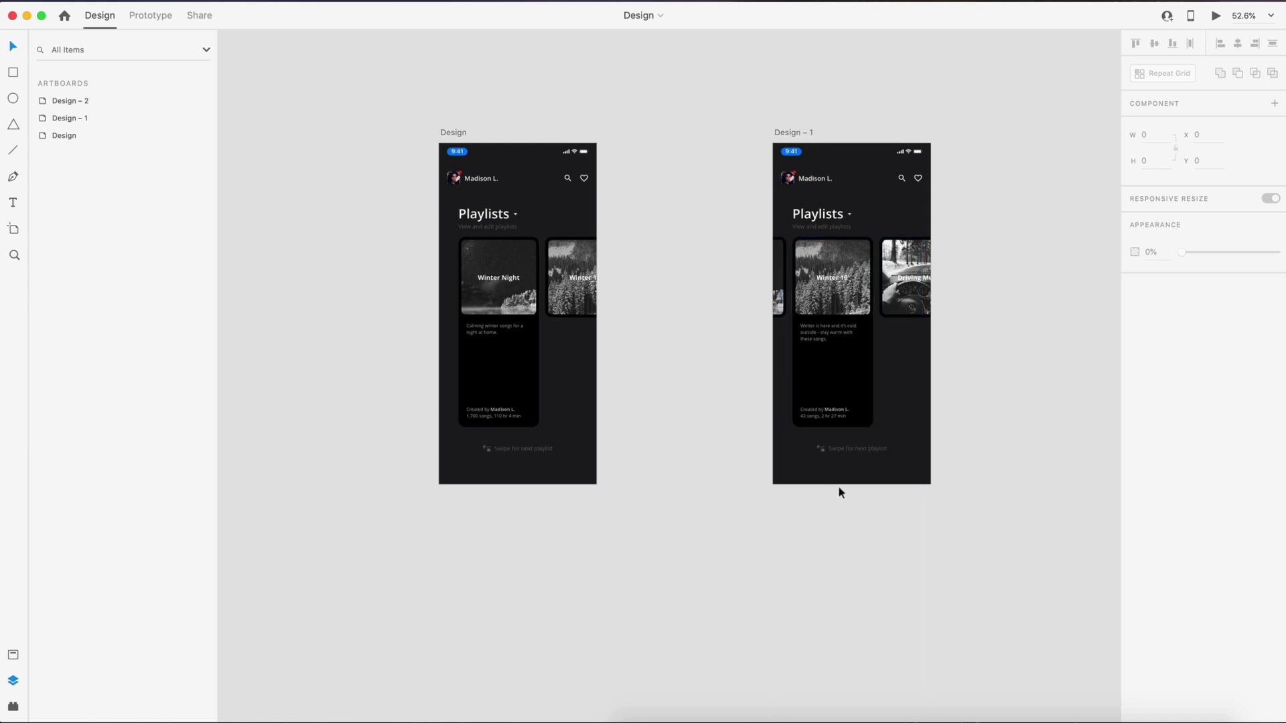
left_click(857, 453)
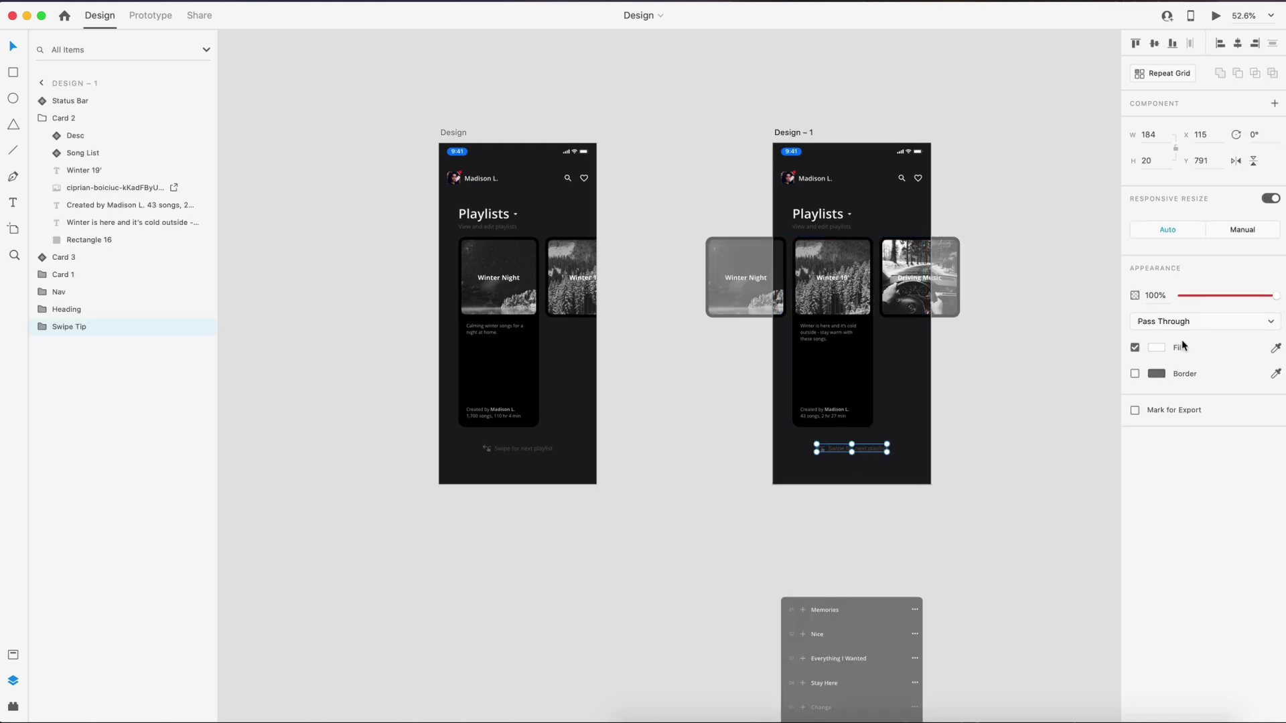
left_click_drag(1266, 297, 1180, 296)
left_click(1031, 440)
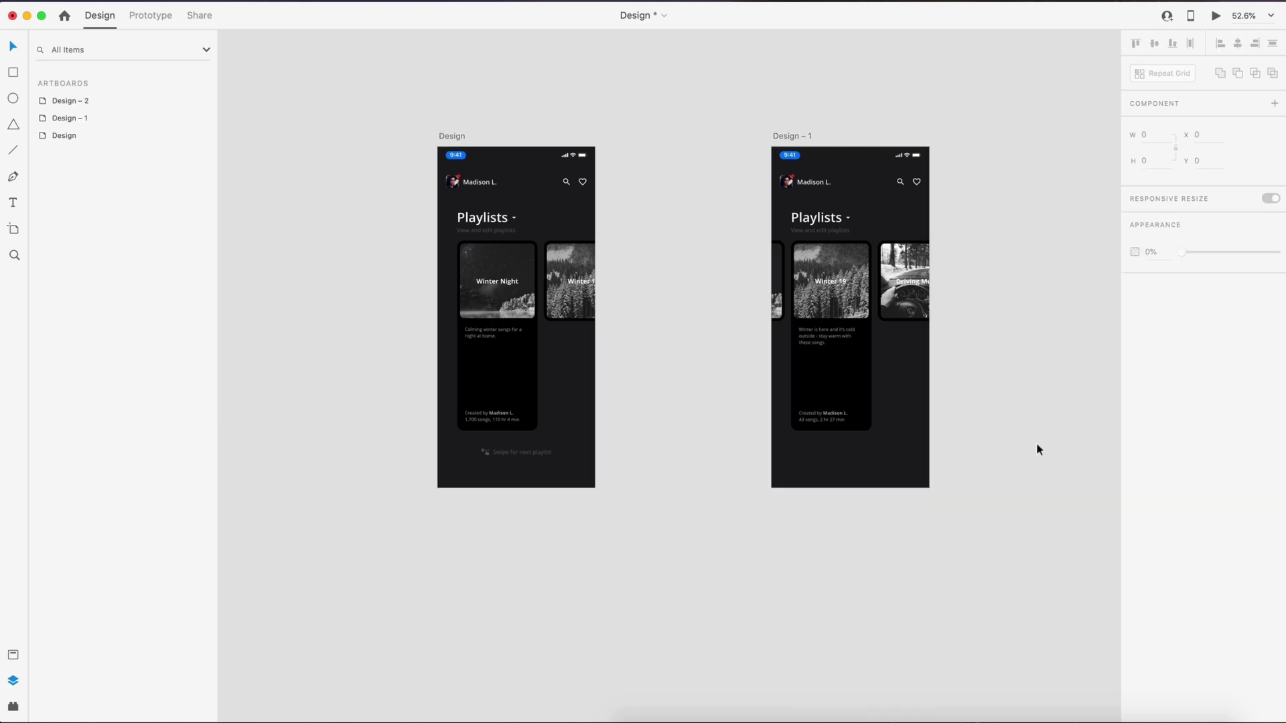
scroll(1038, 444, "up", 5)
scroll(1043, 446, "down", 5)
- In preview, swipe to the Winter 19' card, open its detail screen, then return to the carousel
left_click(1215, 18)
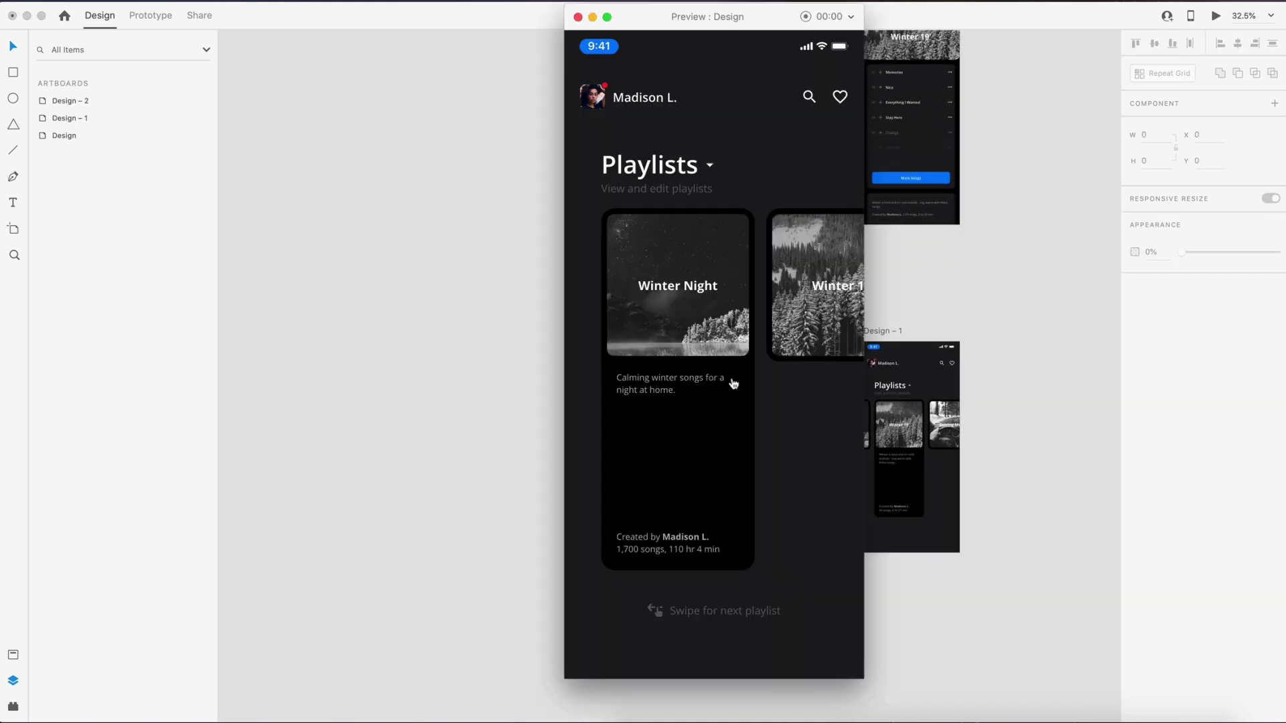
left_click_drag(732, 379, 545, 369)
left_click(700, 361)
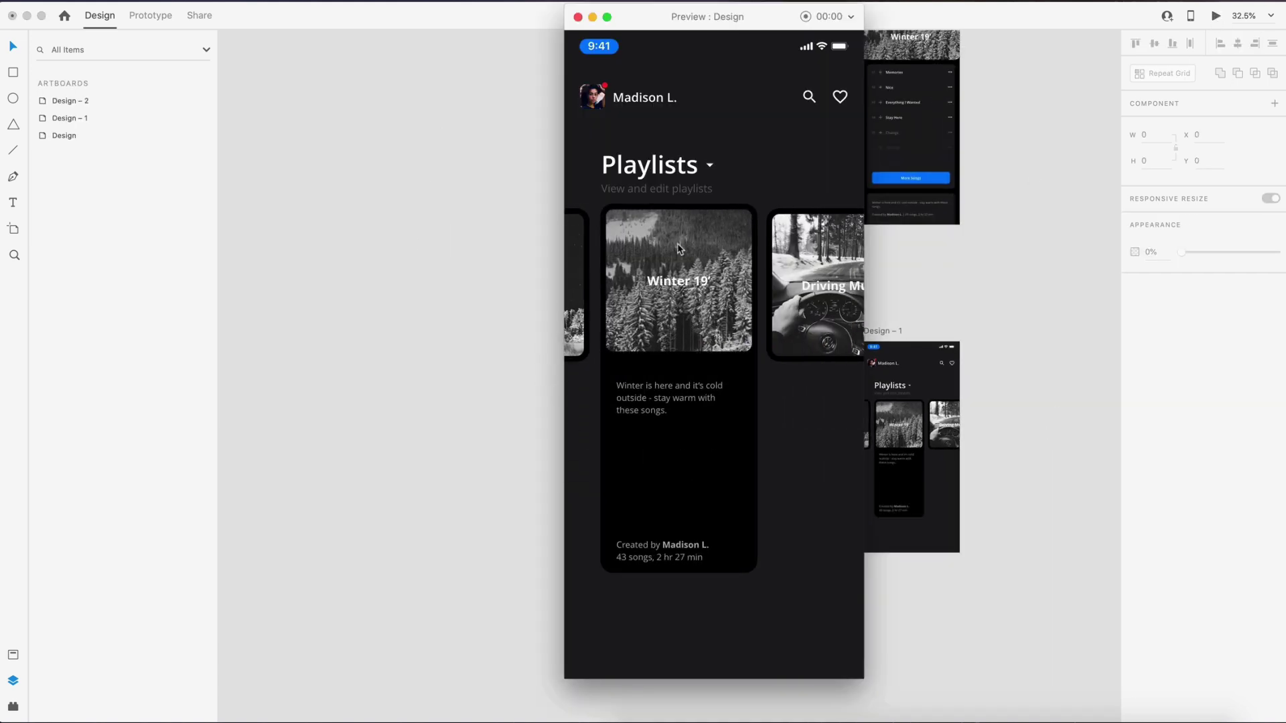
left_click(727, 297)
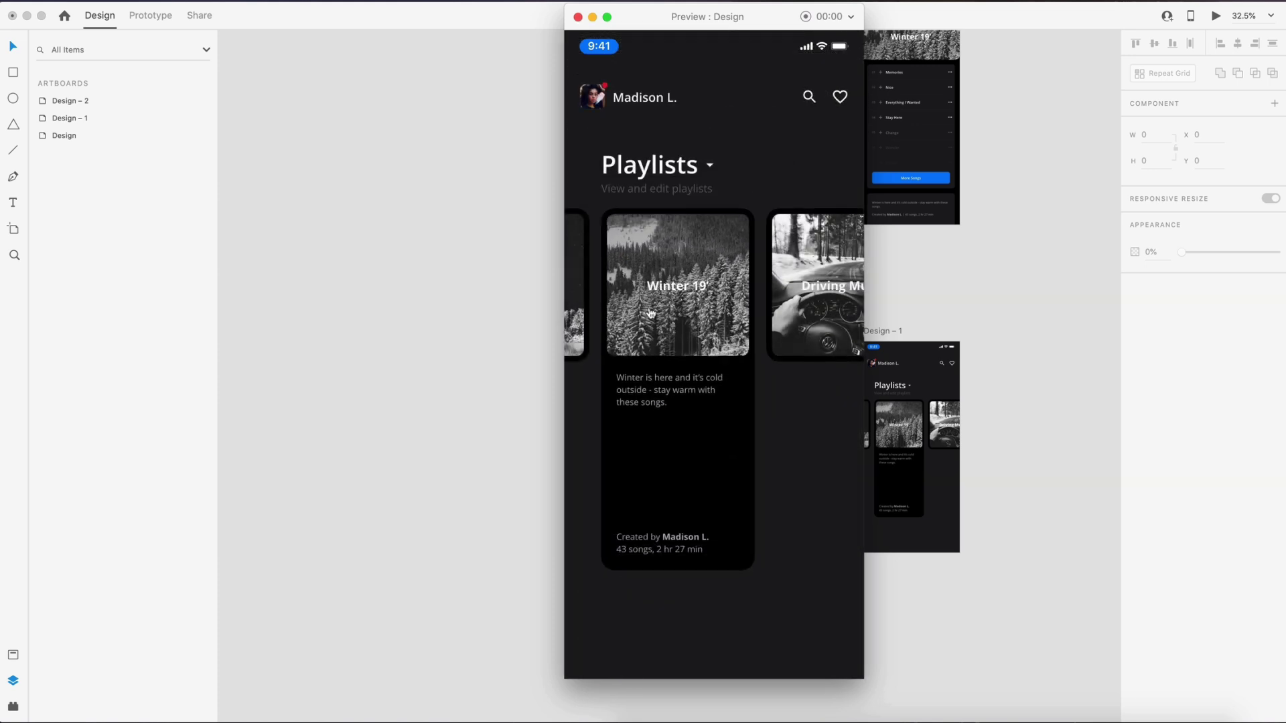